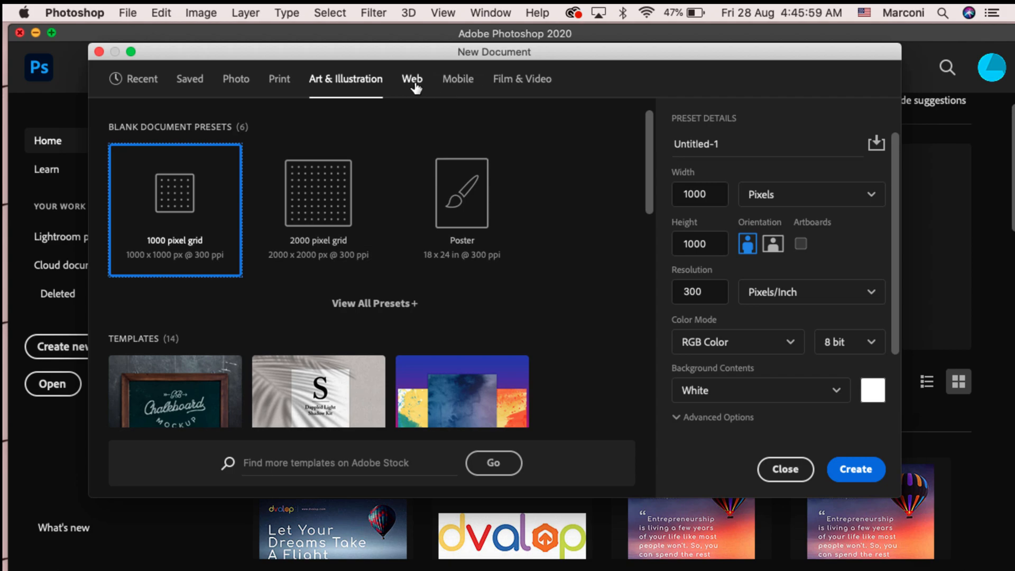
# Step: Compare the Web, Film & Video and Print blank document presets and their resolution settings
pyautogui.click(462, 82)
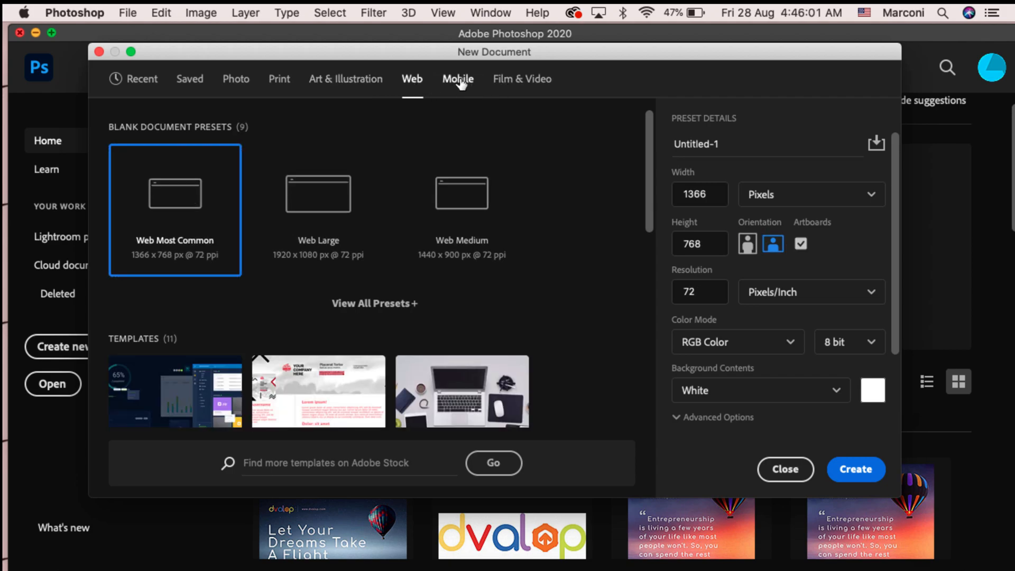
pyautogui.click(503, 82)
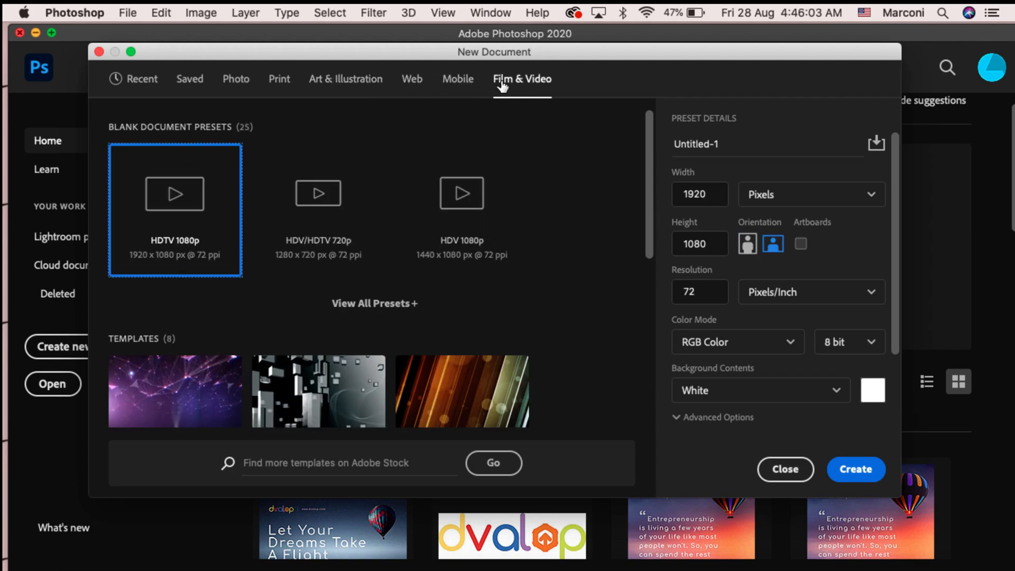
pyautogui.click(412, 91)
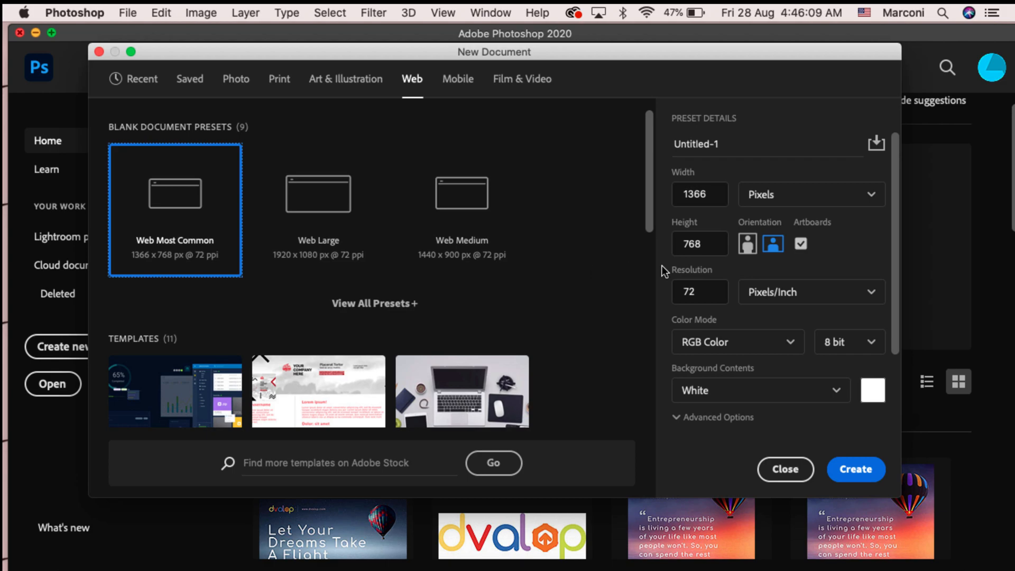
pyautogui.moveTo(642, 58); pyautogui.dragTo(627, 54)
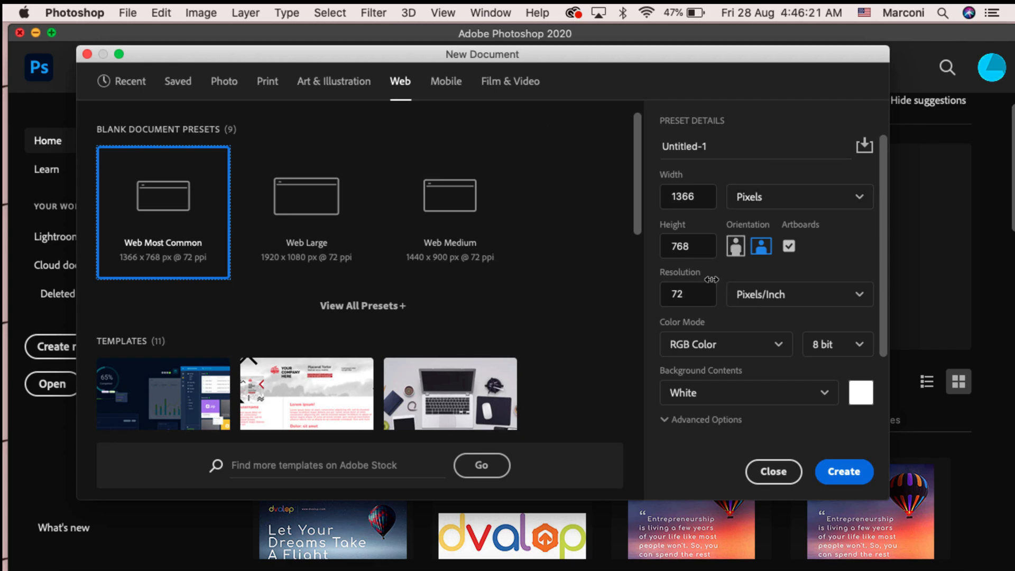
pyautogui.click(699, 295)
pyautogui.doubleClick(699, 296)
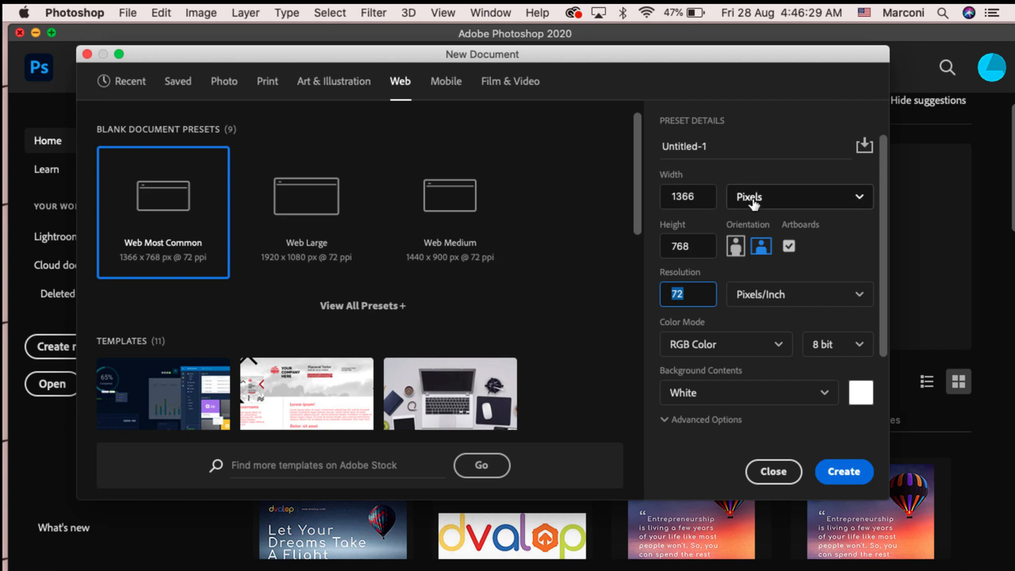
pyautogui.click(268, 85)
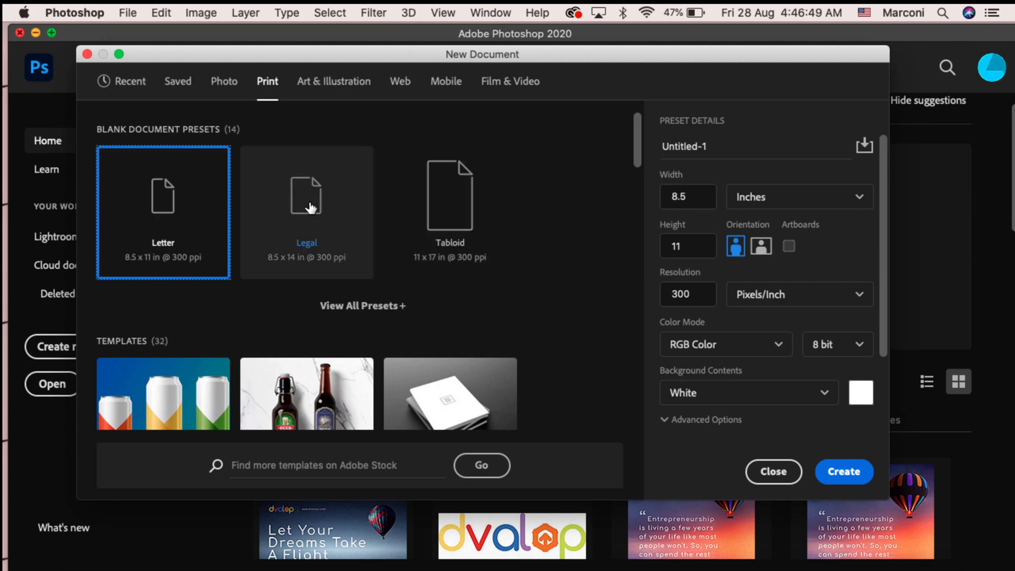
pyautogui.click(680, 294)
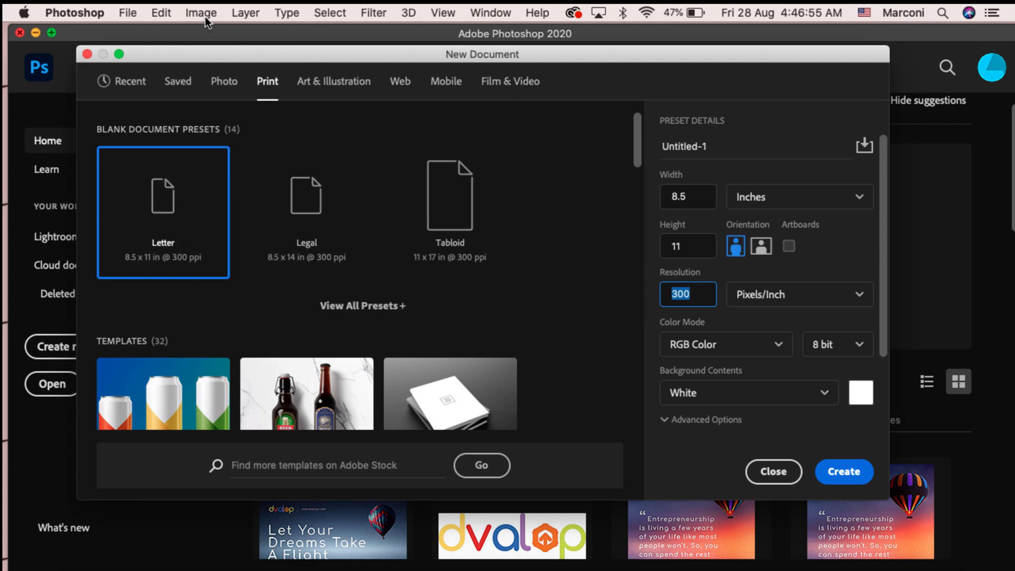
pyautogui.click(400, 82)
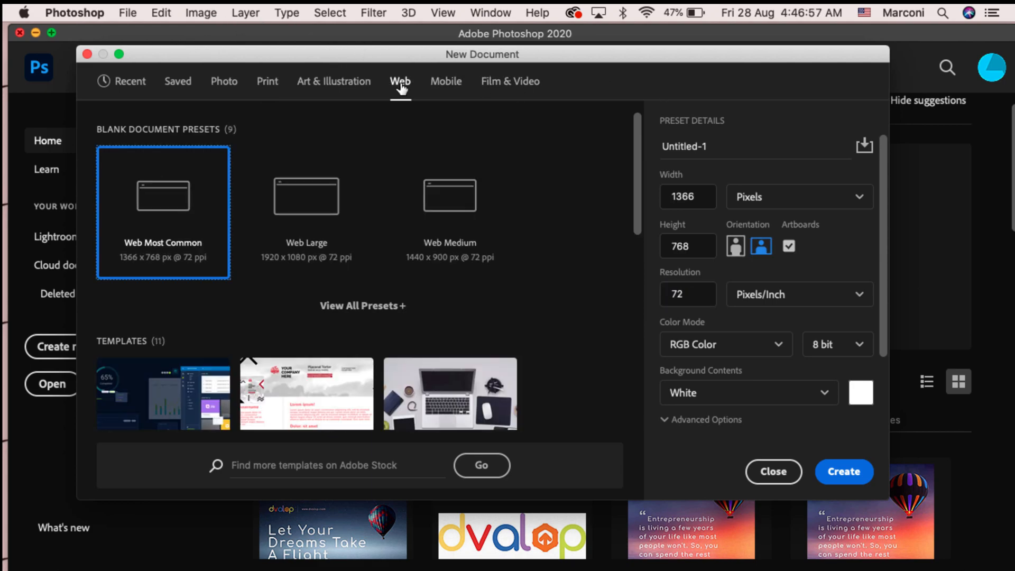
# Step: Set the Web document size to 1200 by 630 pixels with landscape orientation
pyautogui.click(703, 197)
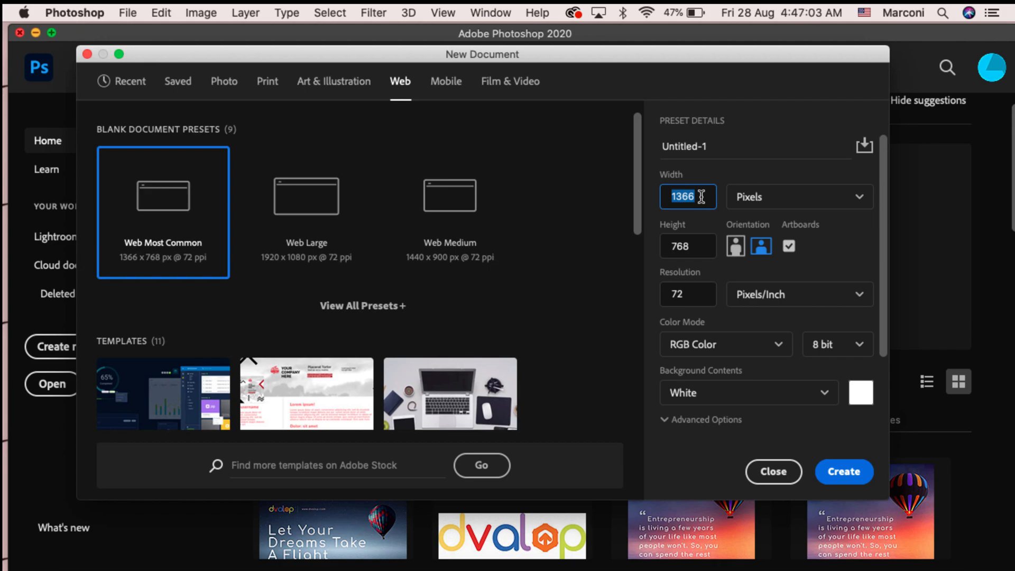
pyautogui.write('1200')
pyautogui.click(703, 246)
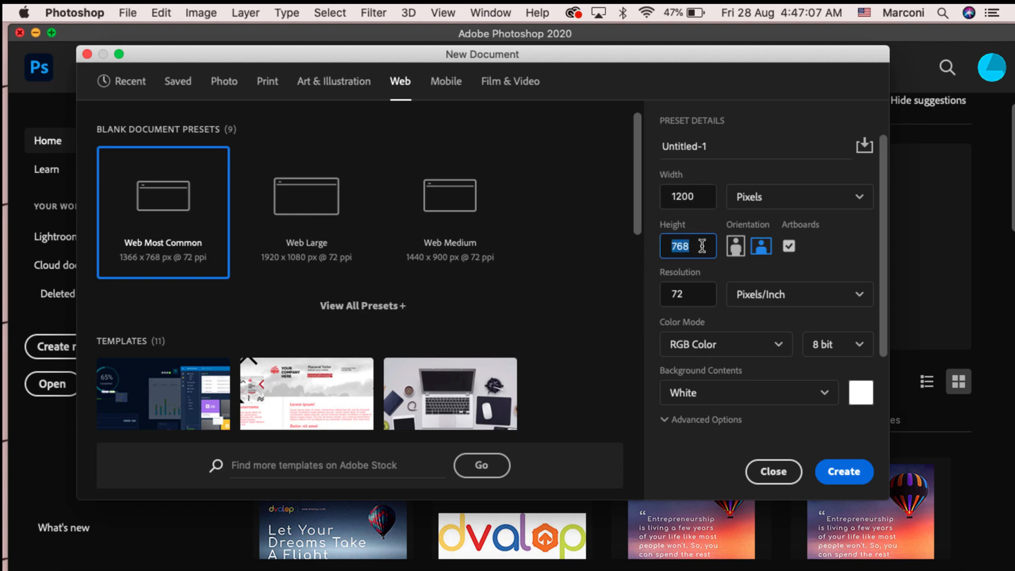
pyautogui.write('630')
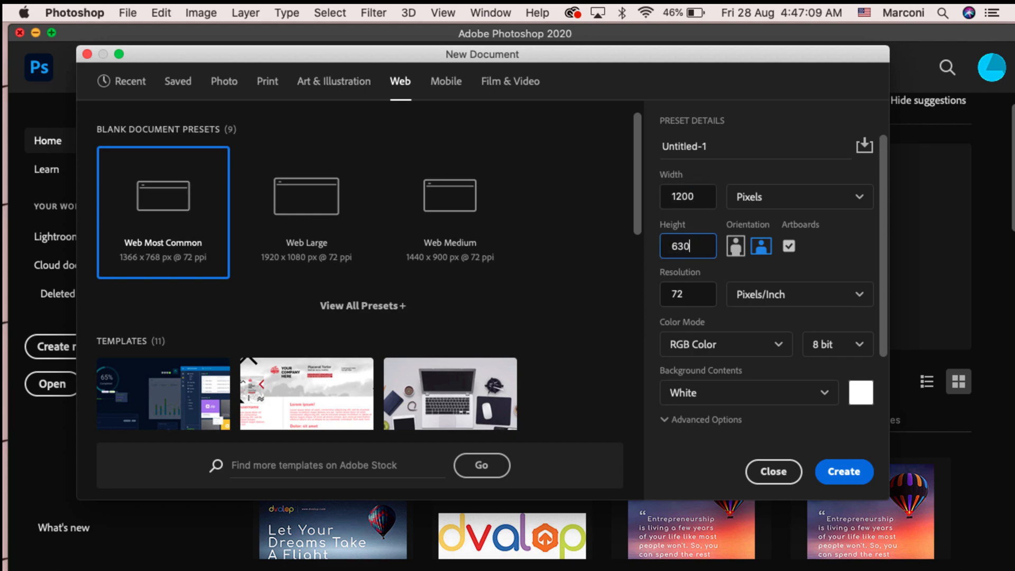
pyautogui.click(734, 248)
pyautogui.click(762, 247)
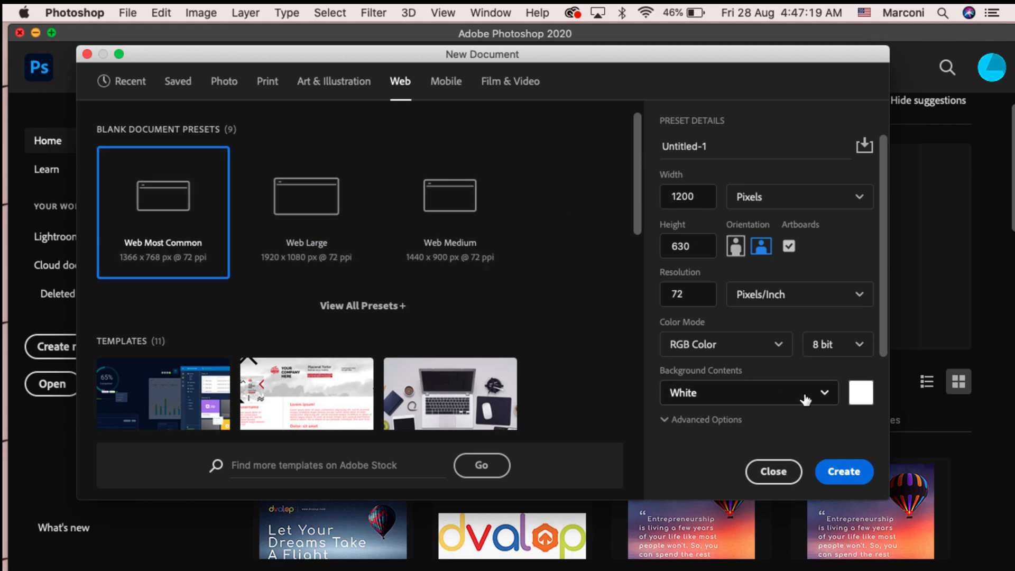
# Step: Pick white as the background colour in the colour picker and create the document
pyautogui.click(861, 394)
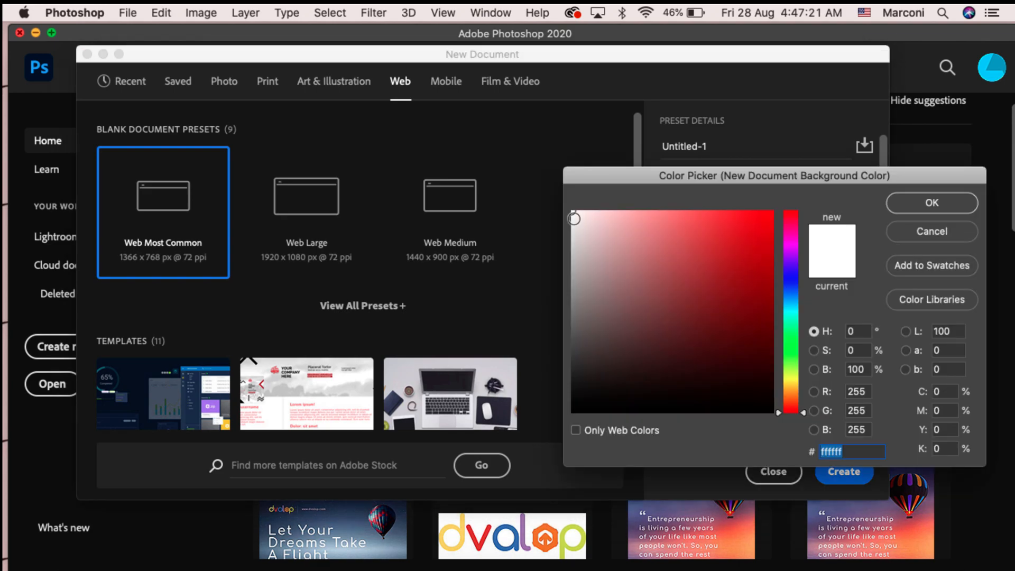
pyautogui.click(701, 242)
pyautogui.moveTo(713, 267)
pyautogui.mouseDown()
pyautogui.moveTo(650, 264)
pyautogui.moveTo(651, 239)
pyautogui.mouseUp()
pyautogui.moveTo(572, 225); pyautogui.dragTo(553, 203)
pyautogui.click(899, 205)
pyautogui.click(844, 472)
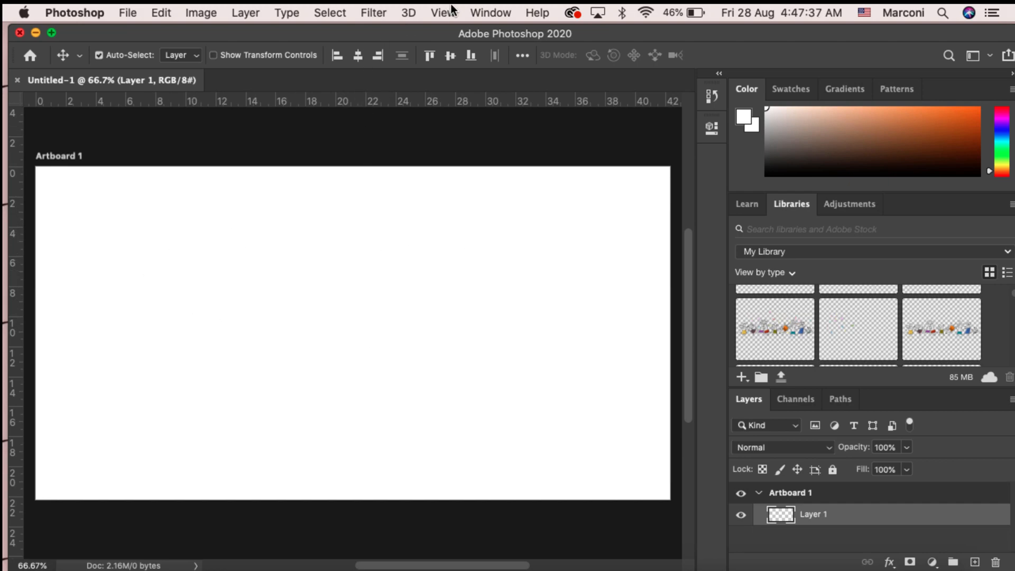
# Step: Show the Tools panel and dock it along the edge of the workspace
pyautogui.click(492, 12)
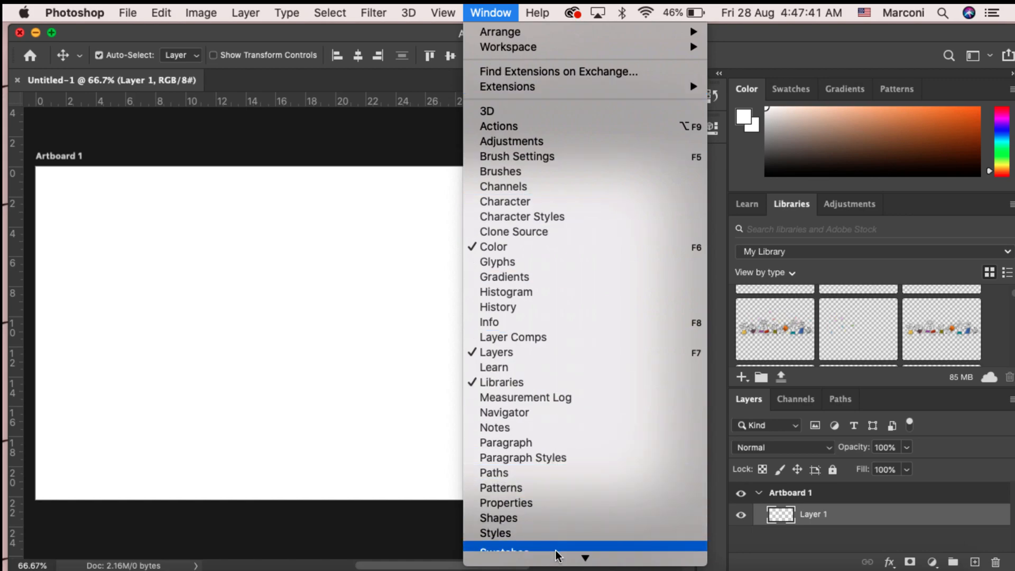
pyautogui.moveTo(558, 560)
pyautogui.click(547, 539)
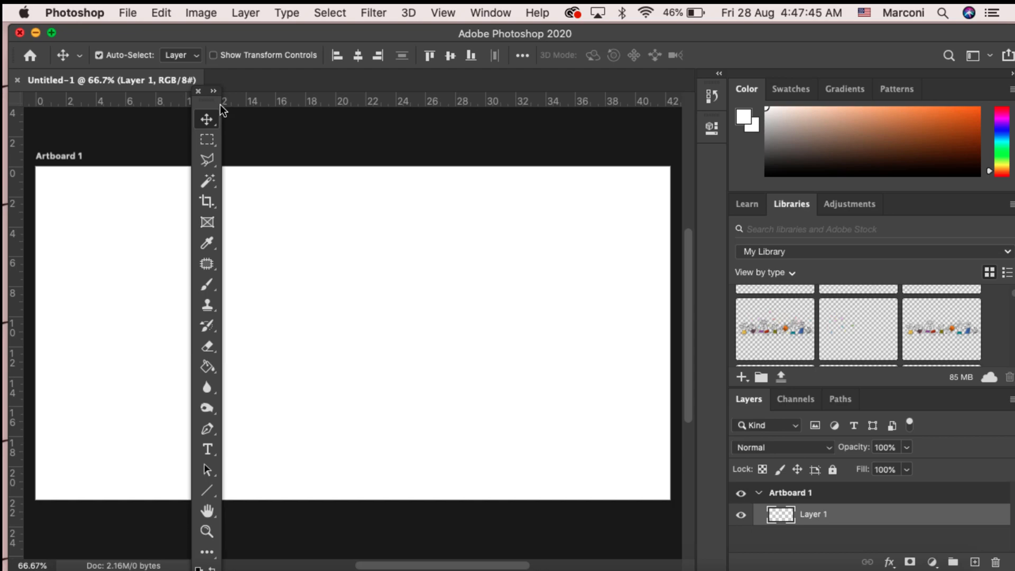
pyautogui.moveTo(212, 100); pyautogui.dragTo(57, 40)
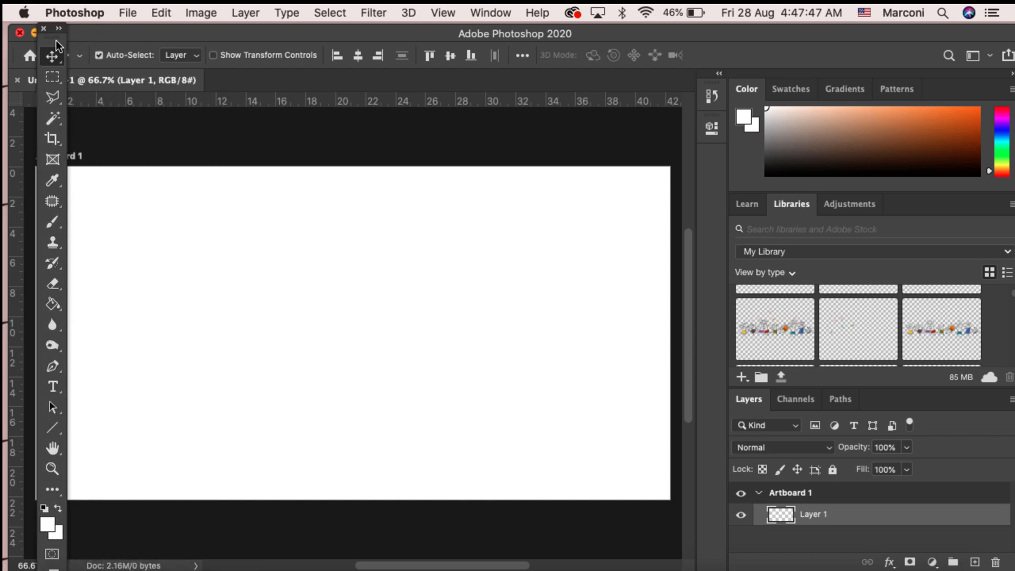
# Step: Switch to Finder and drag the "Let your dreams take flight." image onto the artboard
pyautogui.moveTo(74, 568)
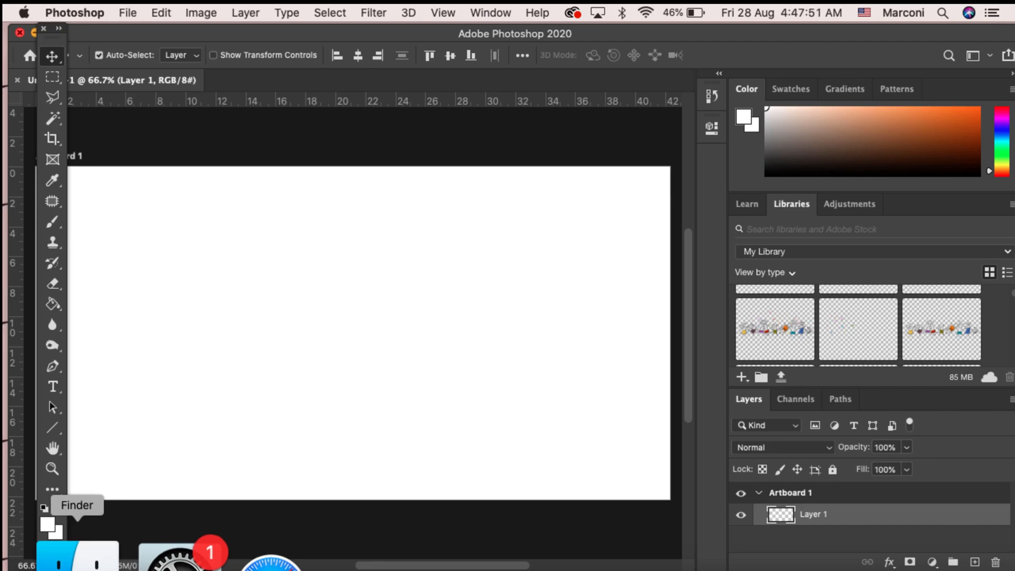
pyautogui.click(76, 558)
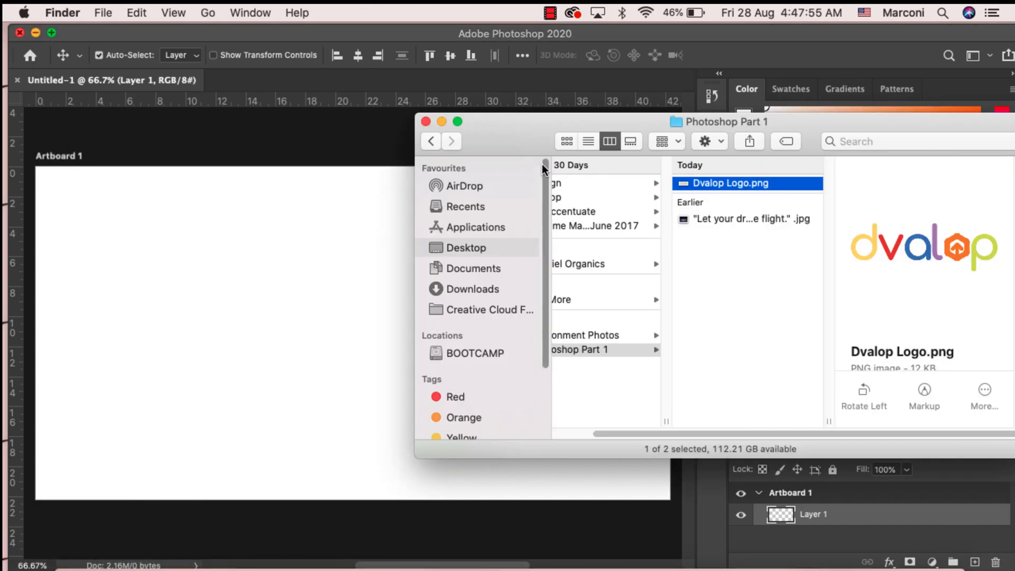
pyautogui.click(719, 219)
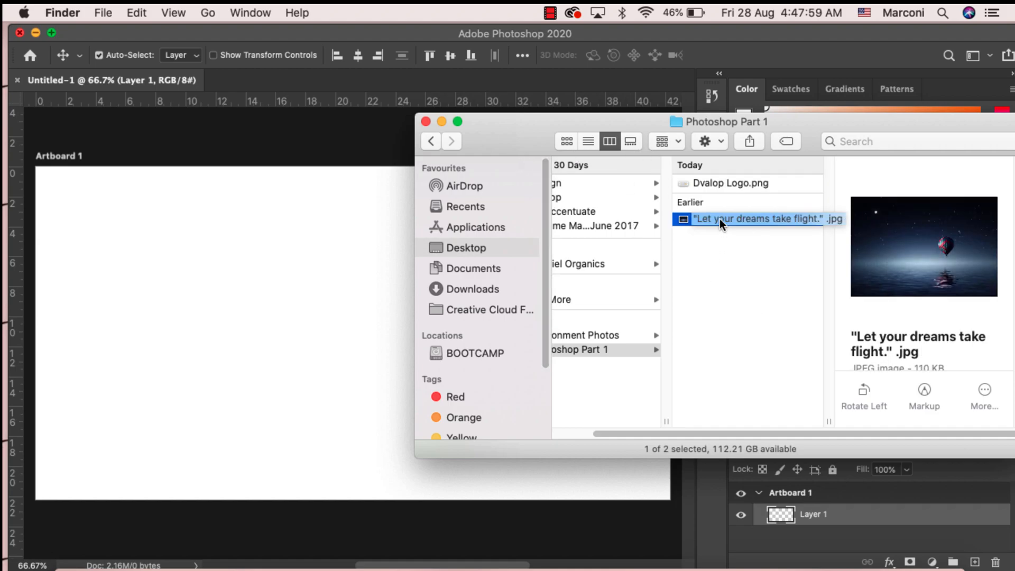
pyautogui.moveTo(719, 219); pyautogui.dragTo(261, 299)
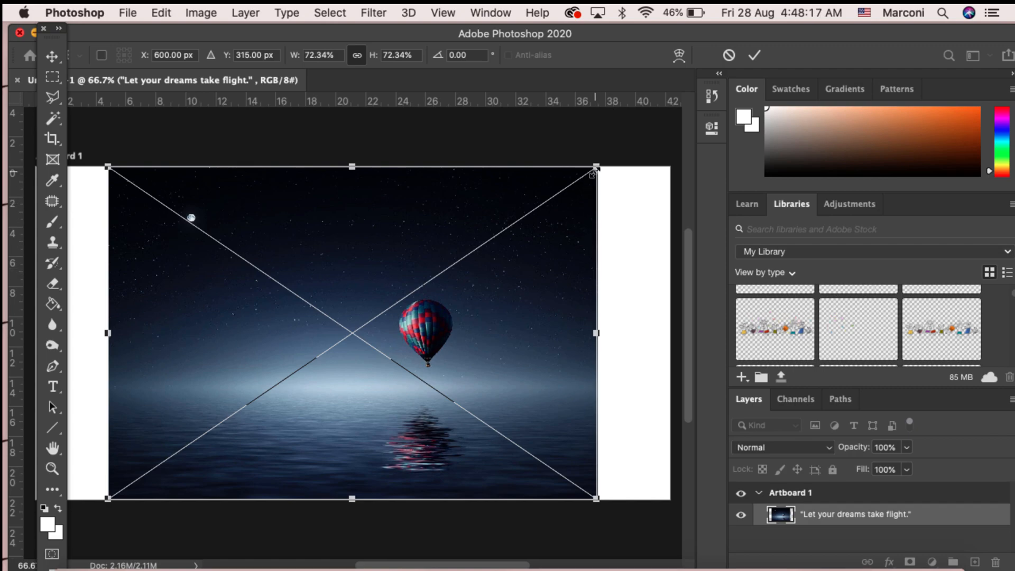
# Step: Scale the placed image to about 77.5% width and 74% height and commit it
pyautogui.moveTo(596, 167); pyautogui.dragTo(662, 180)
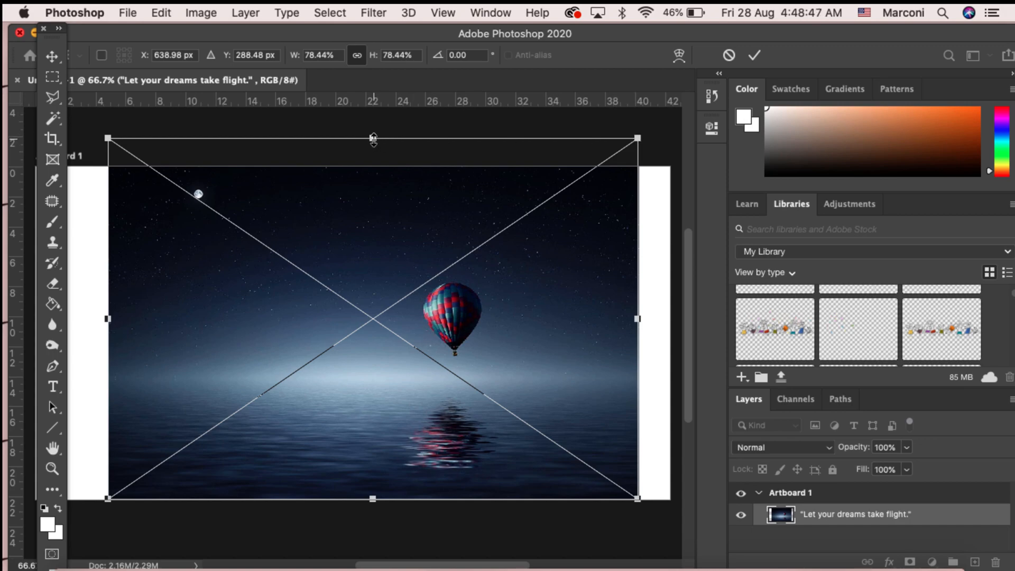
pyautogui.moveTo(373, 139); pyautogui.dragTo(410, 145)
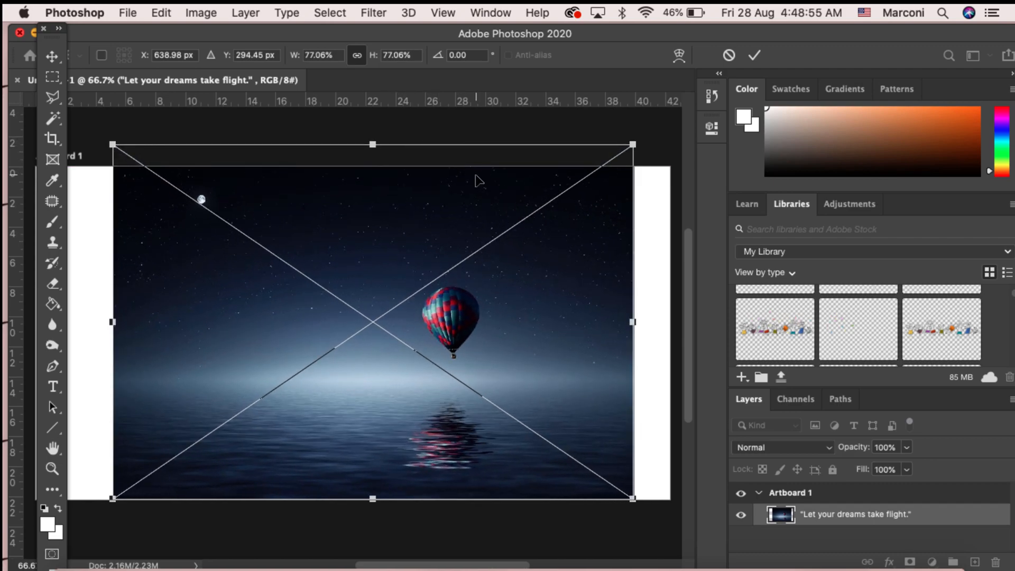
pyautogui.moveTo(629, 152)
pyautogui.mouseDown()
pyautogui.moveTo(404, 364)
pyautogui.moveTo(568, 241)
pyautogui.moveTo(655, 156)
pyautogui.moveTo(576, 196)
pyautogui.moveTo(454, 195)
pyautogui.moveTo(658, 147)
pyautogui.moveTo(634, 158)
pyautogui.mouseUp()
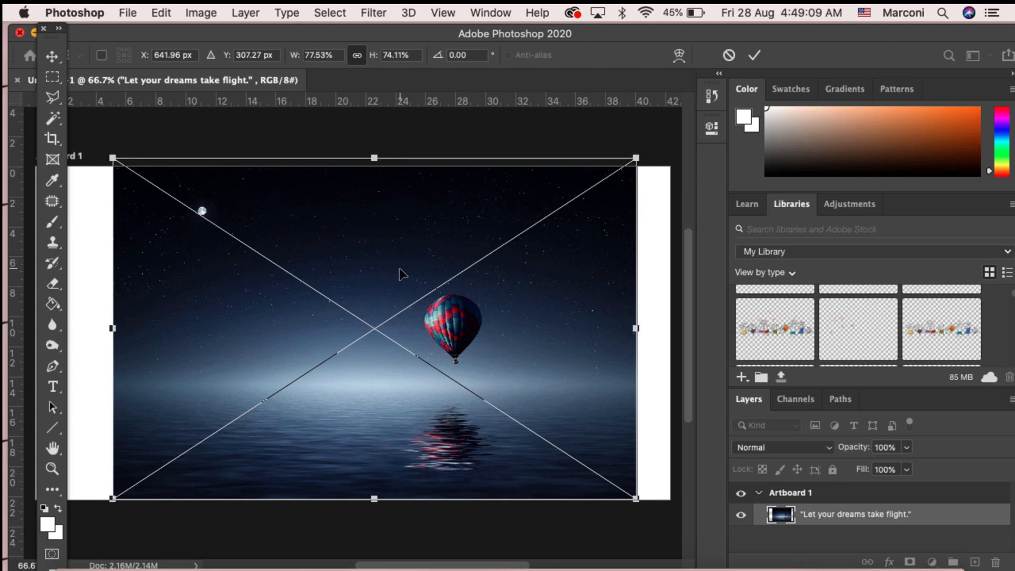
pyautogui.press('Return')
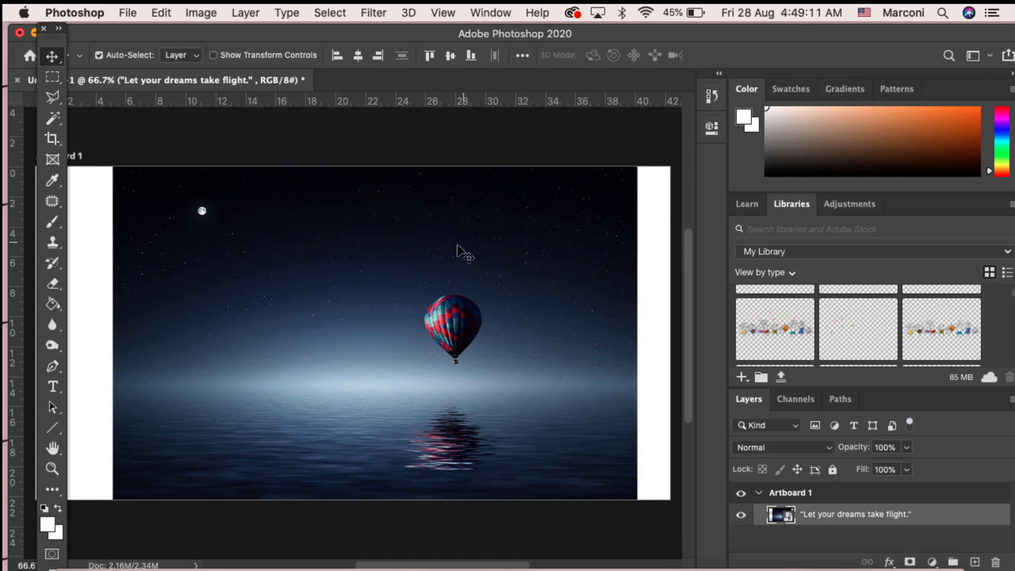
# Step: Move the image slightly on the artboard and reopen then commit Free Transform
pyautogui.moveTo(474, 224)
pyautogui.mouseDown()
pyautogui.moveTo(465, 270)
pyautogui.moveTo(472, 230)
pyautogui.mouseUp()
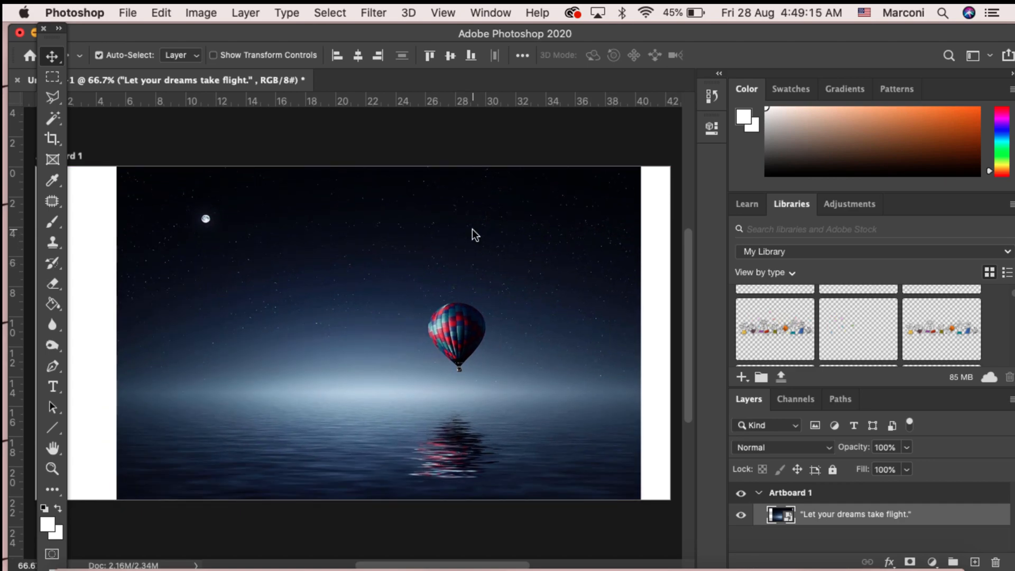
pyautogui.press('super+t')
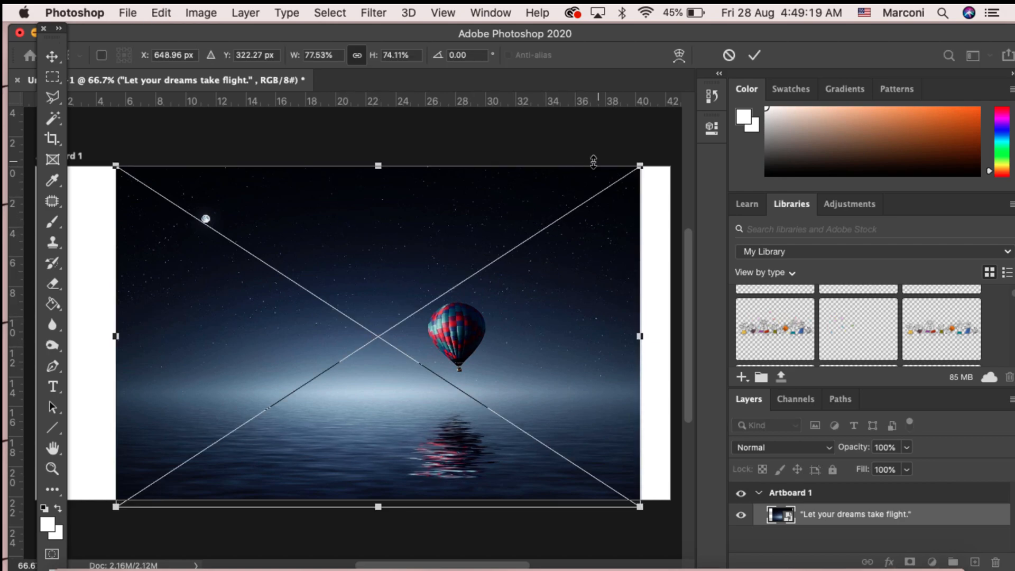
pyautogui.moveTo(640, 165)
pyautogui.mouseDown()
pyautogui.moveTo(491, 263)
pyautogui.moveTo(639, 165)
pyautogui.mouseUp()
pyautogui.press('Return')
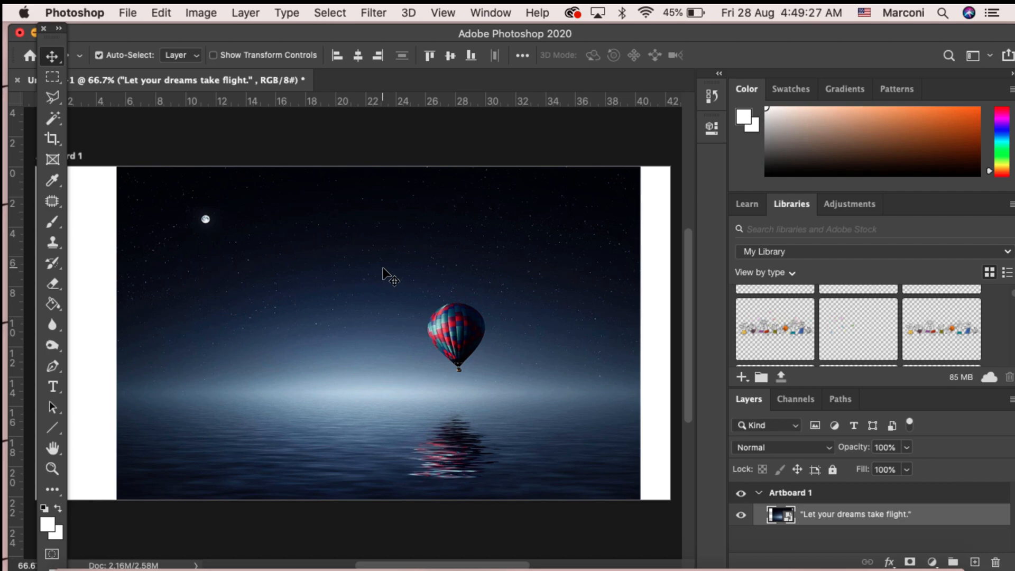
# Step: Transform the image down to about 74% width and 71% height, then move it slightly left
pyautogui.click(200, 11)
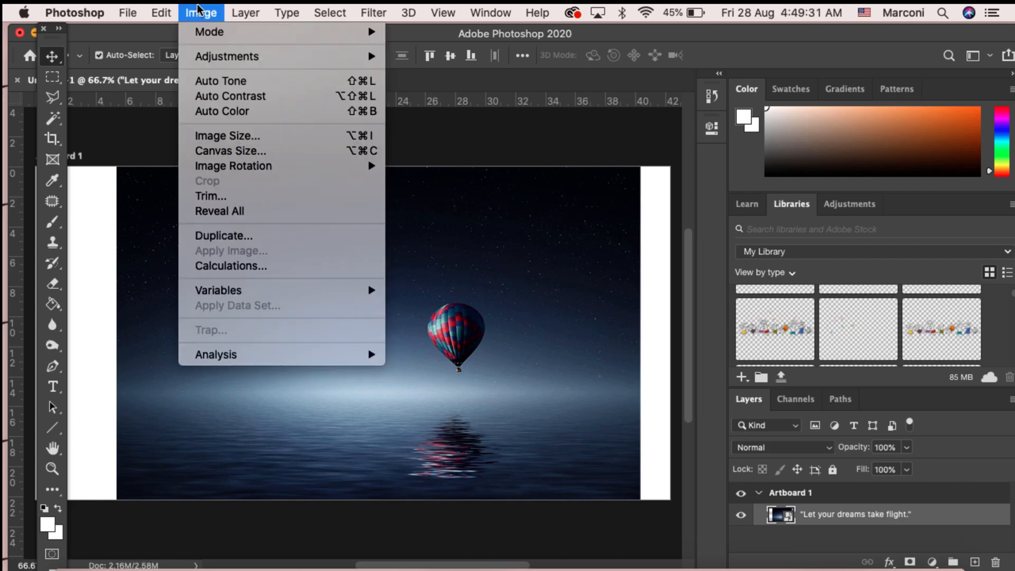
pyautogui.moveTo(172, 9)
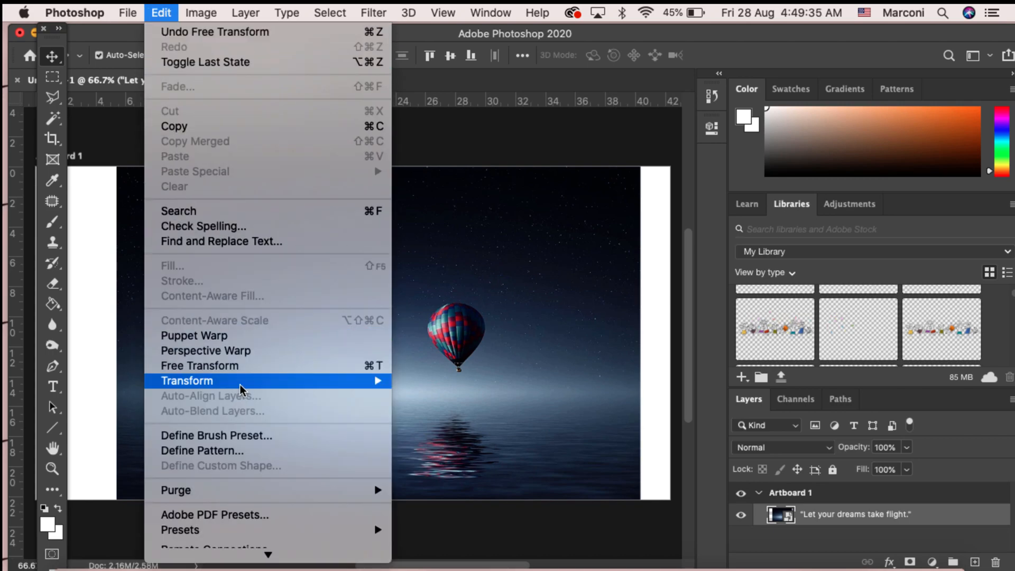
pyautogui.moveTo(239, 385)
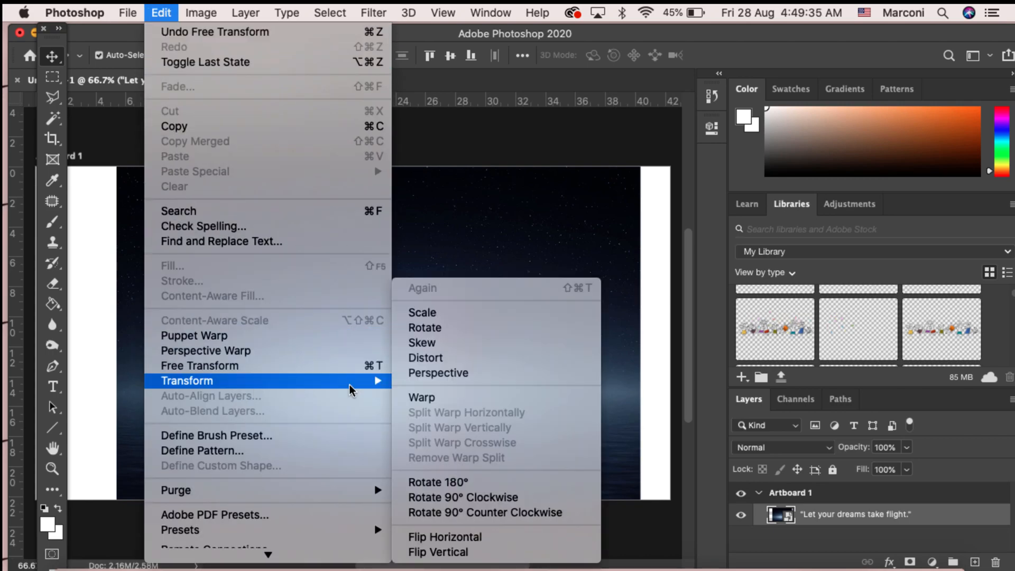
pyautogui.click(431, 318)
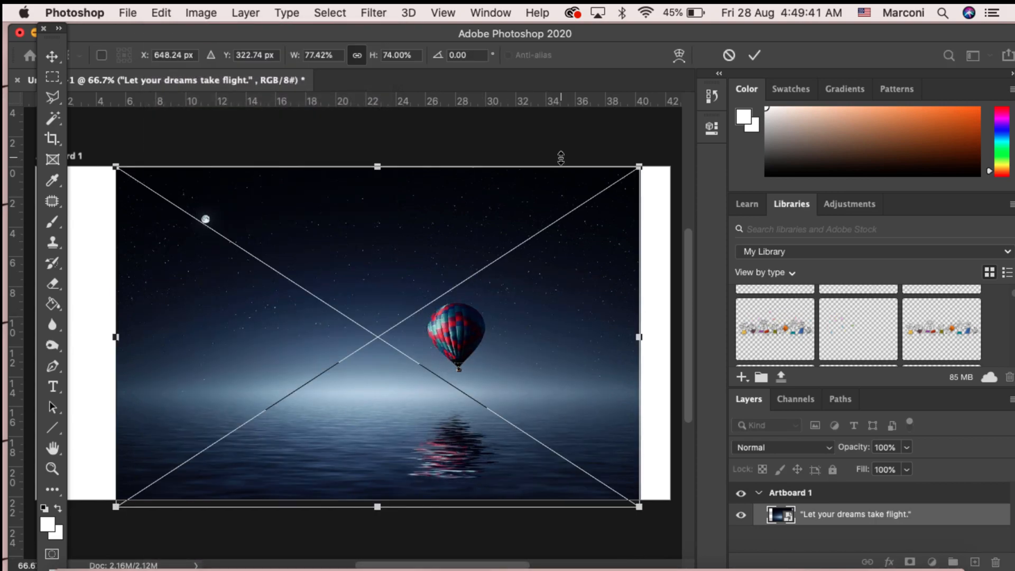
pyautogui.moveTo(639, 167); pyautogui.dragTo(616, 181)
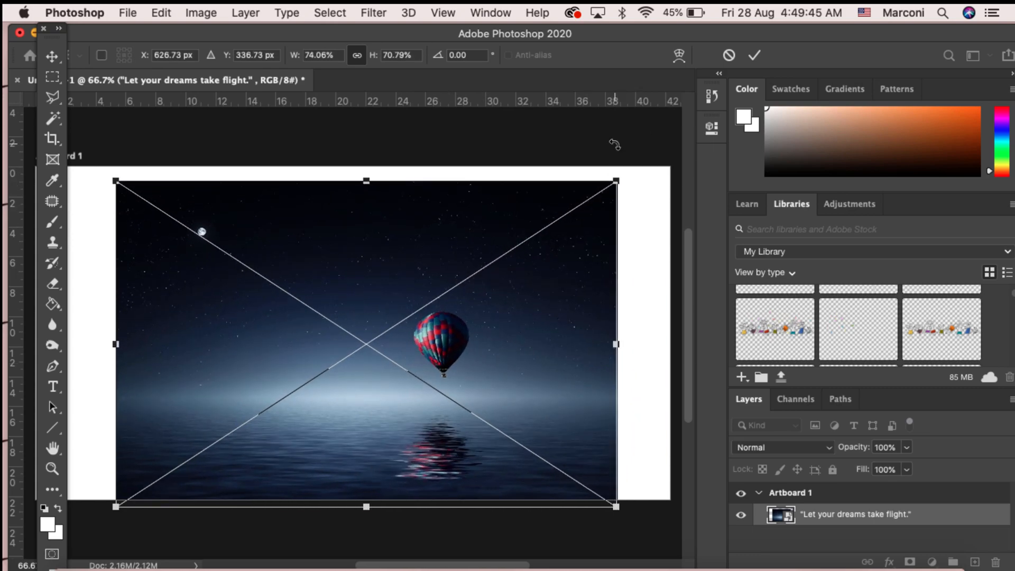
pyautogui.press('Return')
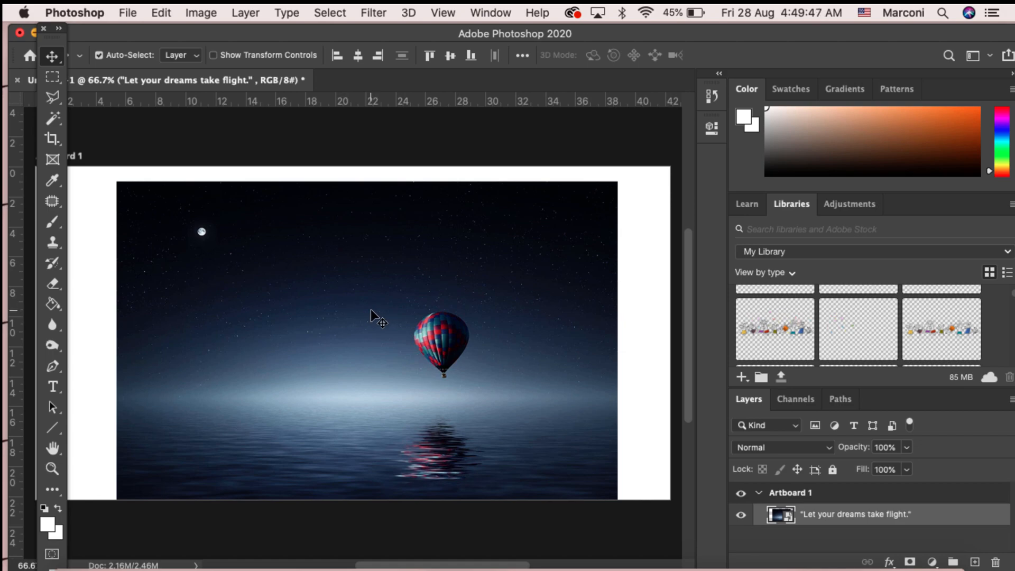
pyautogui.moveTo(391, 269); pyautogui.dragTo(380, 262)
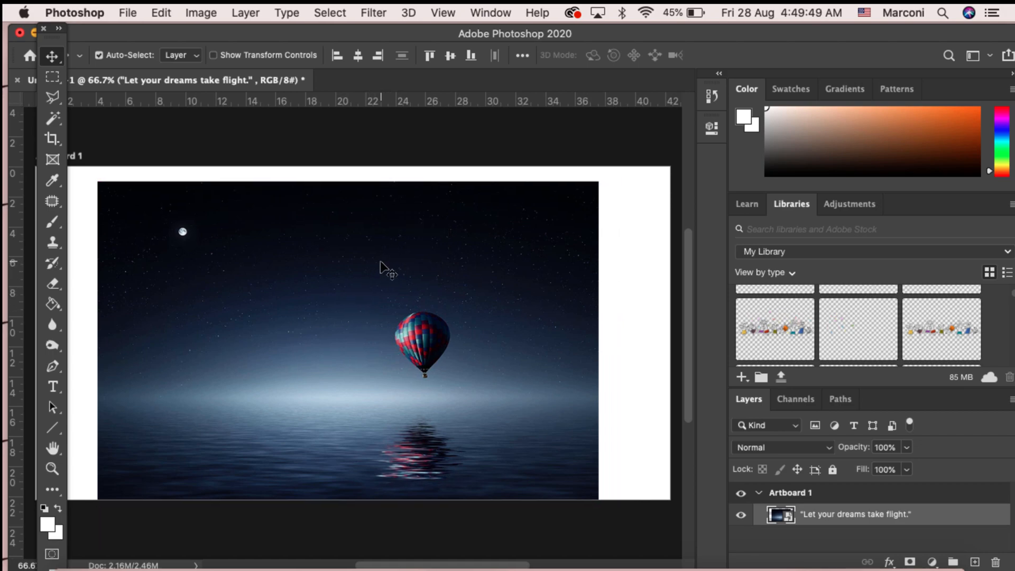
# Step: Open Free Transform on the balloon image and enlarge it to about 114% width and 109% height
pyautogui.press('super+minus')
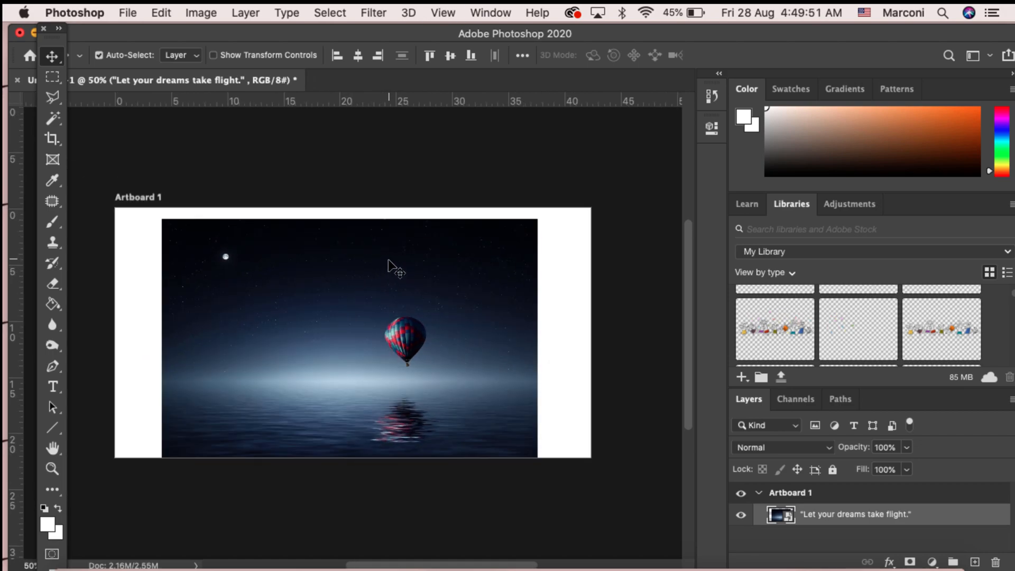
pyautogui.press('super+t')
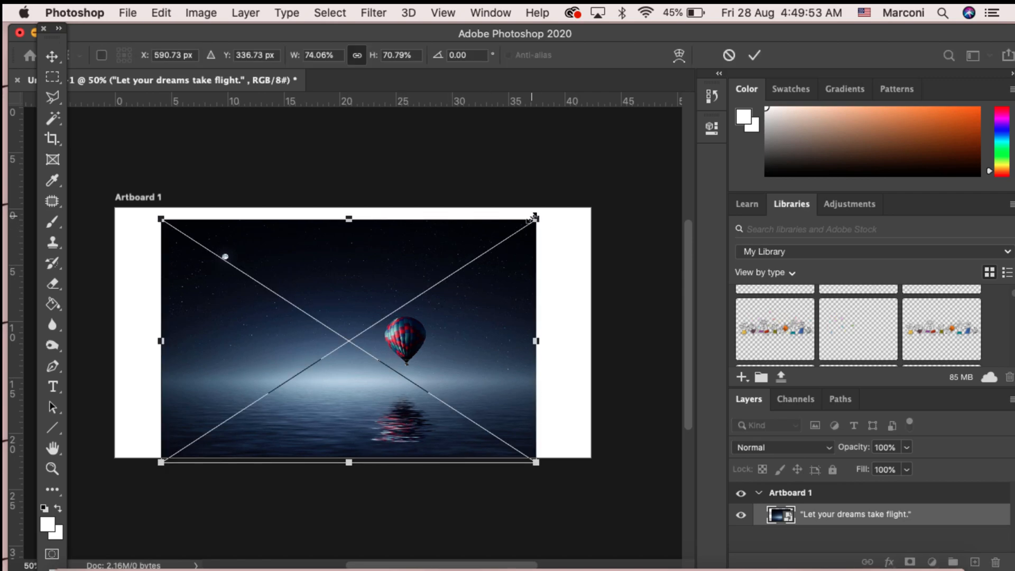
pyautogui.moveTo(537, 218); pyautogui.dragTo(664, 104)
pyautogui.moveTo(455, 295); pyautogui.dragTo(355, 319)
pyautogui.hscroll(-5, 354, 320)
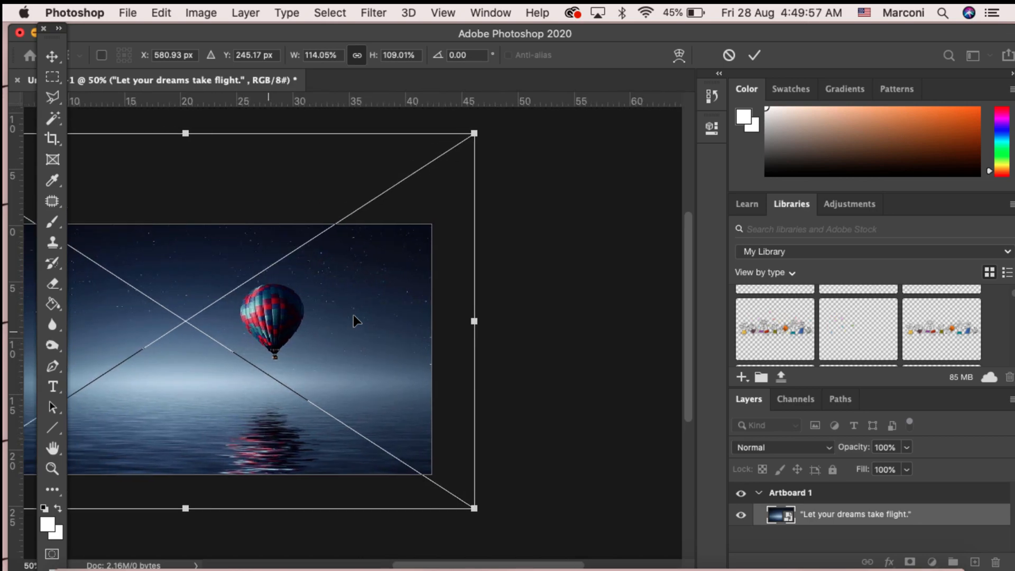
# Step: Keep scaling the image, ending at about 136% width and 135% height
pyautogui.moveTo(431, 319); pyautogui.dragTo(466, 316)
pyautogui.moveTo(104, 122); pyautogui.dragTo(3, 74)
pyautogui.scroll(-3, 365, 338)
pyautogui.scroll(-5, 362, 337)
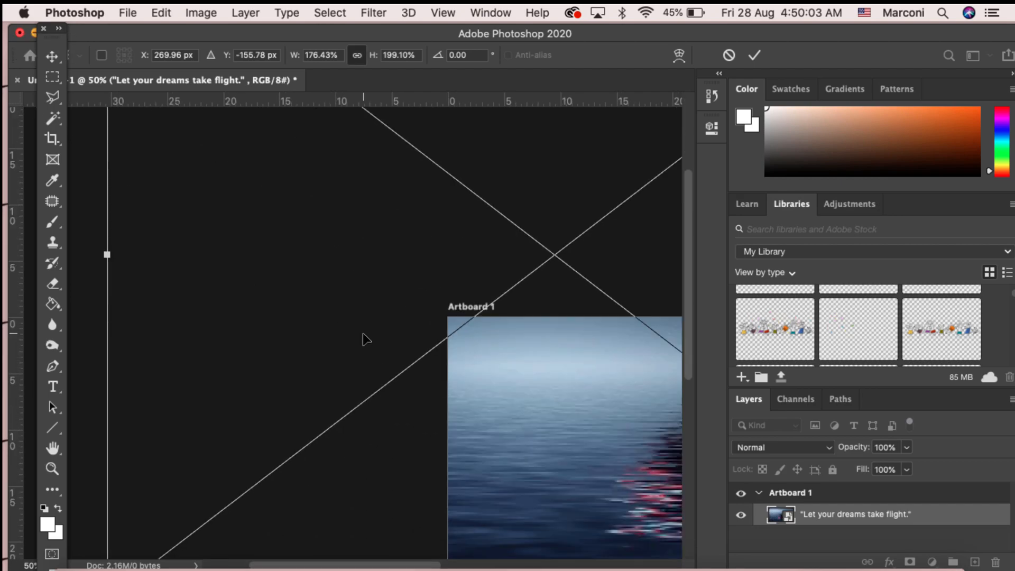
pyautogui.hscroll(10, 363, 338)
pyautogui.moveTo(397, 284); pyautogui.dragTo(446, 509)
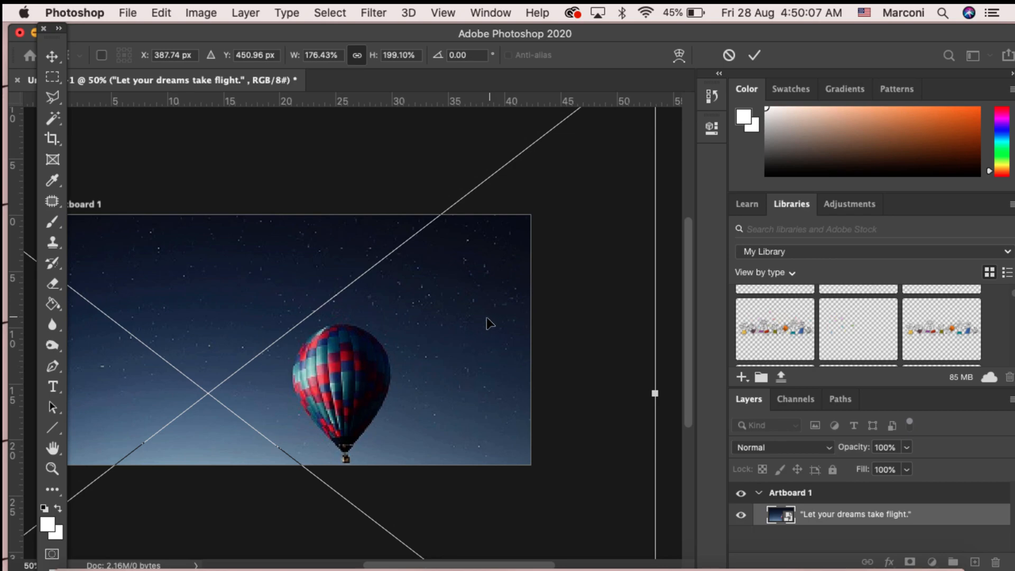
pyautogui.moveTo(486, 320); pyautogui.dragTo(437, 478)
pyautogui.moveTo(607, 208); pyautogui.dragTo(403, 426)
pyautogui.moveTo(304, 429); pyautogui.dragTo(471, 159)
pyautogui.moveTo(432, 276); pyautogui.dragTo(470, 216)
pyautogui.moveTo(411, 275); pyautogui.dragTo(449, 264)
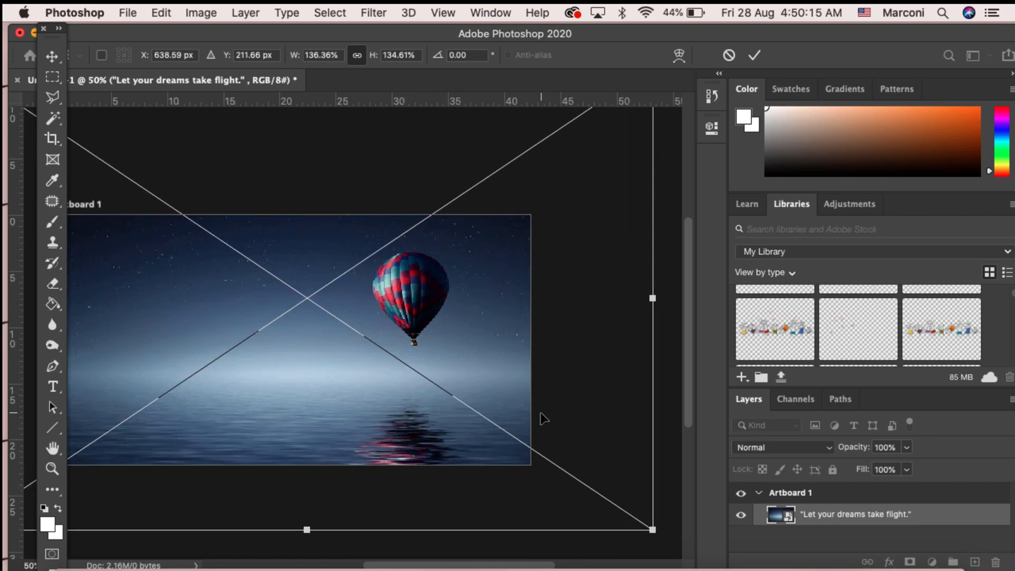
# Step: Resize the image to about 116% width and 115% height so it covers the artboard, reposition it and commit
pyautogui.moveTo(627, 33); pyautogui.dragTo(602, 32)
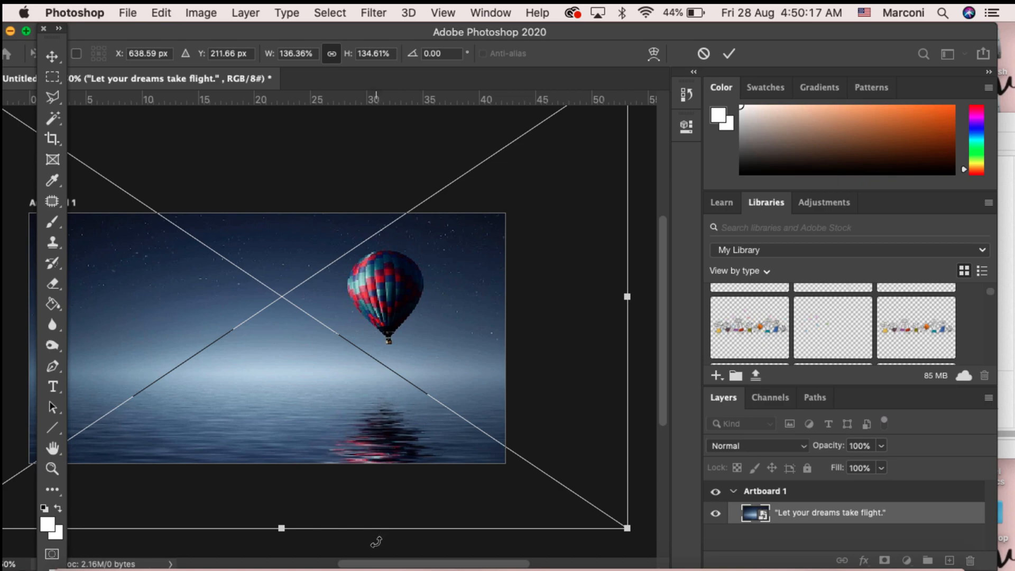
pyautogui.moveTo(370, 564); pyautogui.dragTo(351, 564)
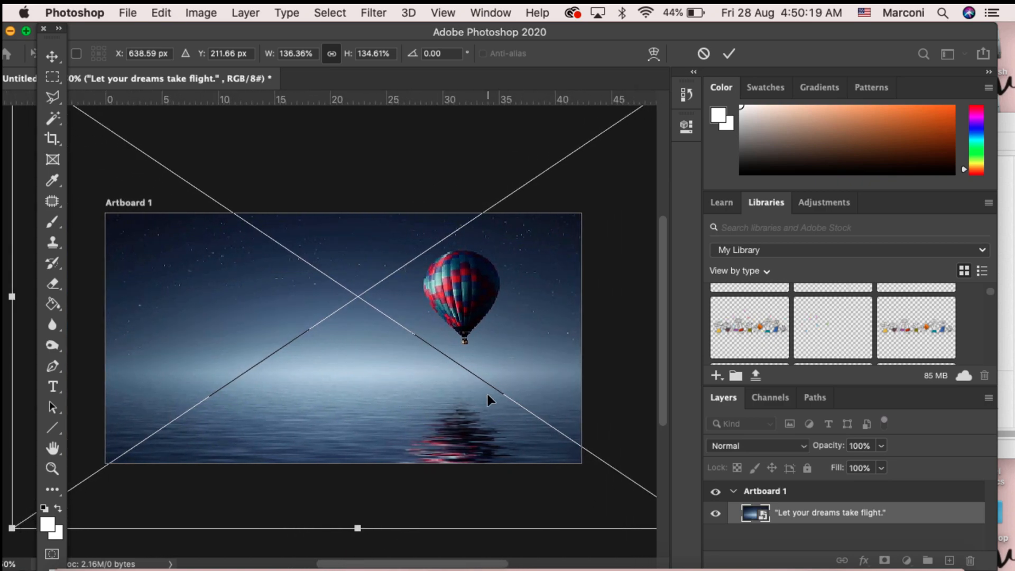
pyautogui.hscroll(5, 509, 262)
pyautogui.scroll(3, 509, 262)
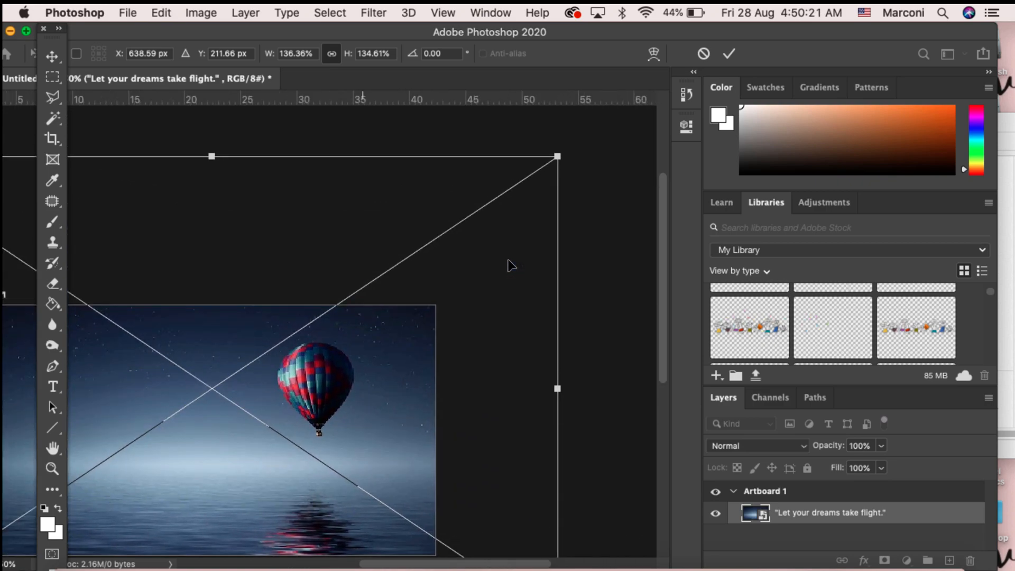
pyautogui.moveTo(558, 157); pyautogui.dragTo(458, 227)
pyautogui.scroll(-2, 494, 351)
pyautogui.hscroll(-5, 494, 351)
pyautogui.hscroll(-3, 494, 351)
pyautogui.scroll(-1, 494, 351)
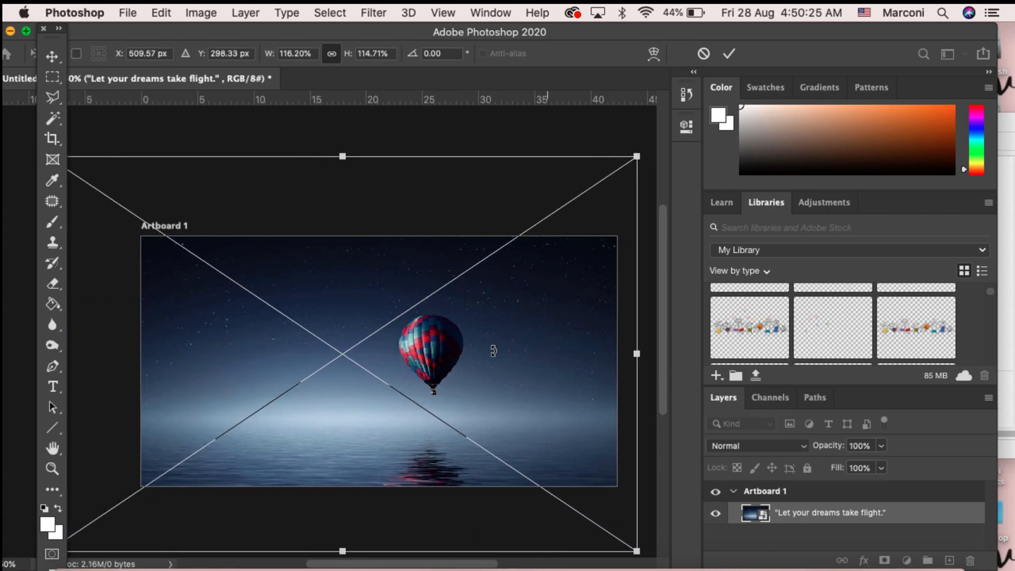
pyautogui.moveTo(342, 309); pyautogui.dragTo(432, 280)
pyautogui.moveTo(129, 132); pyautogui.dragTo(102, 110)
pyautogui.press('Return')
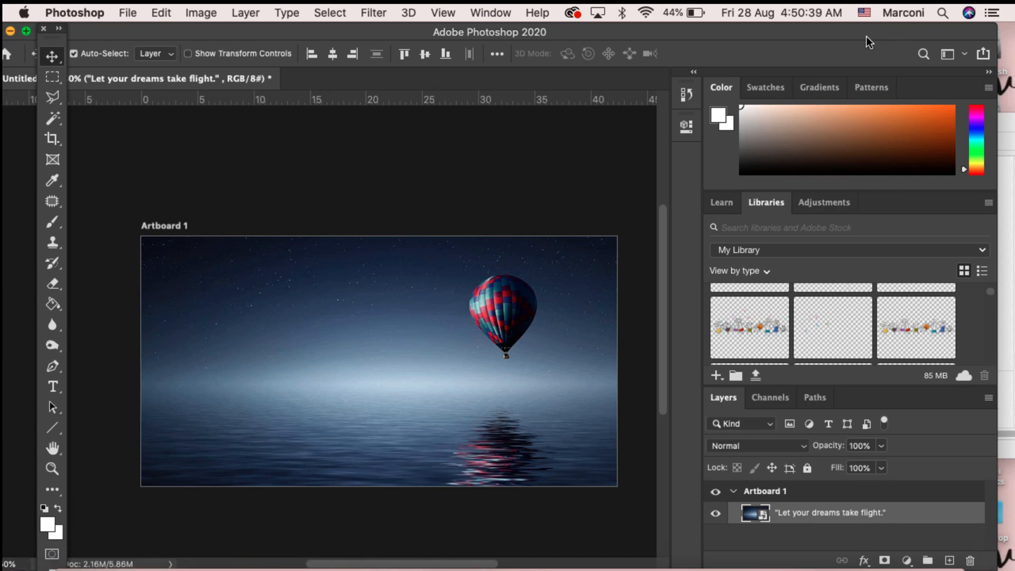
# Step: Draw a text box with the Type tool over the left part of the artboard
pyautogui.press('t')
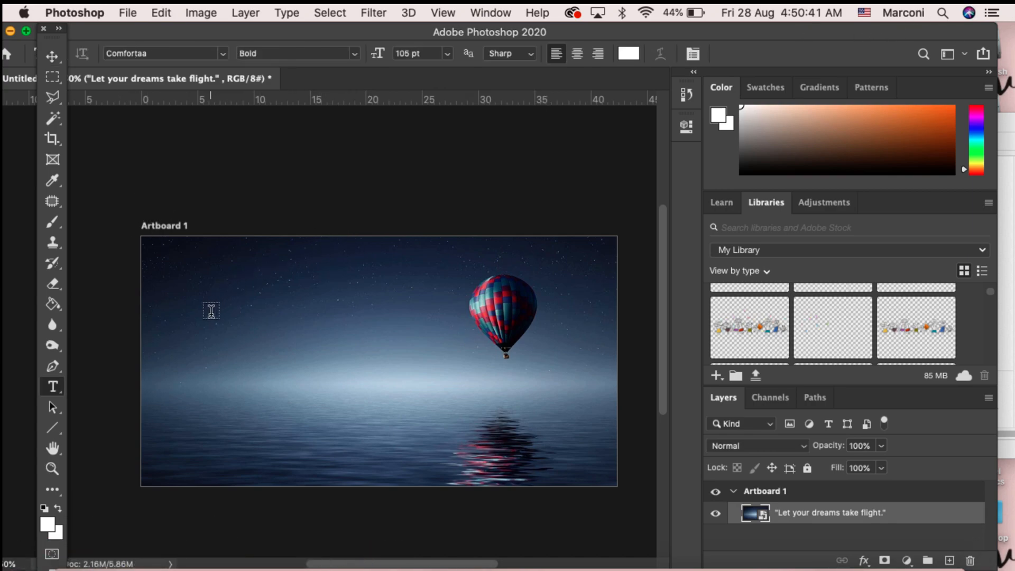
pyautogui.moveTo(184, 283); pyautogui.dragTo(459, 389)
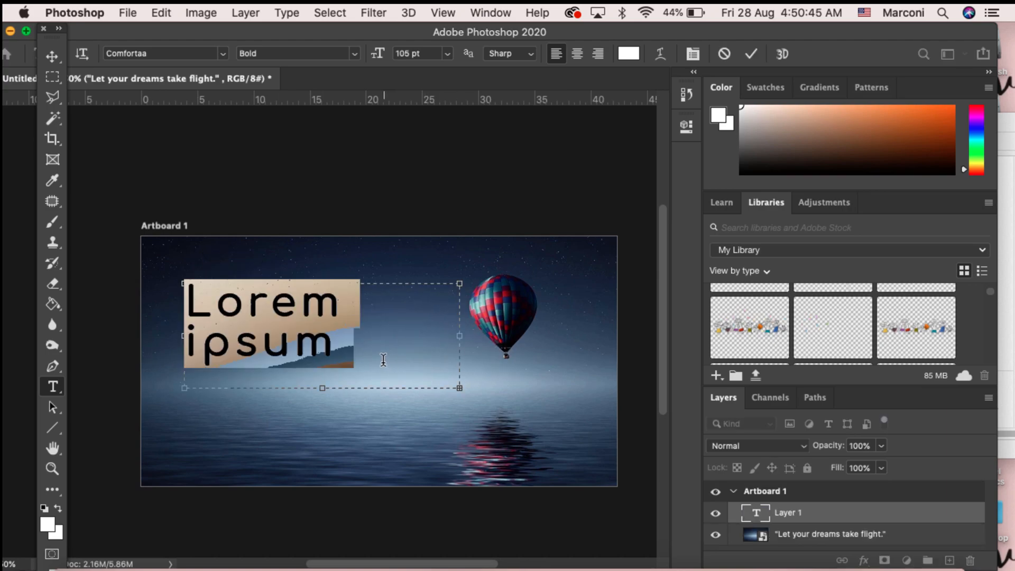
pyautogui.click(344, 328)
pyautogui.moveTo(363, 348); pyautogui.dragTo(163, 300)
pyautogui.moveTo(227, 322)
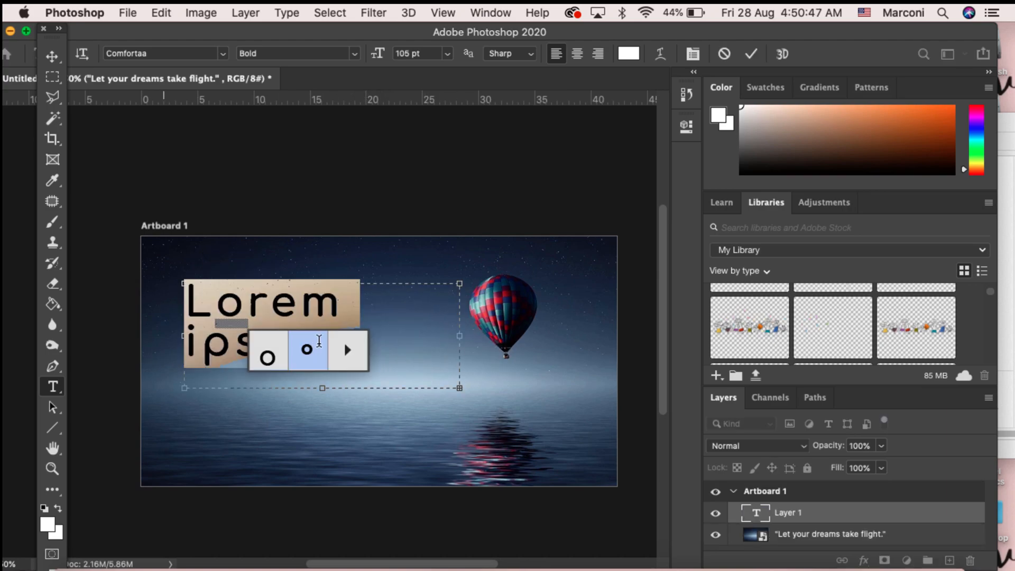
pyautogui.click(315, 340)
# Step: Replace the placeholder text with "Let Your Dreams Take FLight", widen the text box and commit
pyautogui.hotkey('ctrl', 'a')
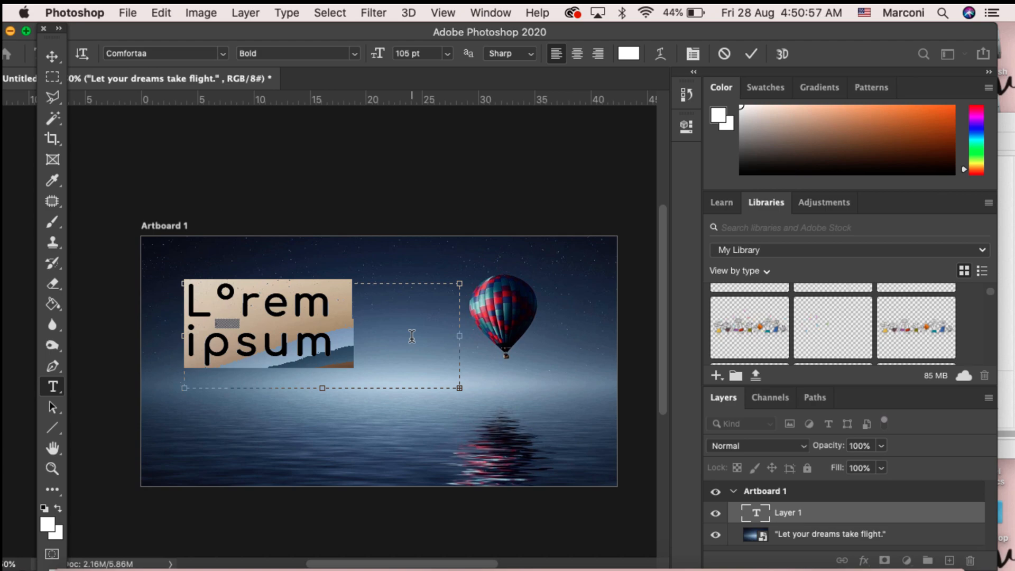
pyautogui.write('Tdolor sit amet,')
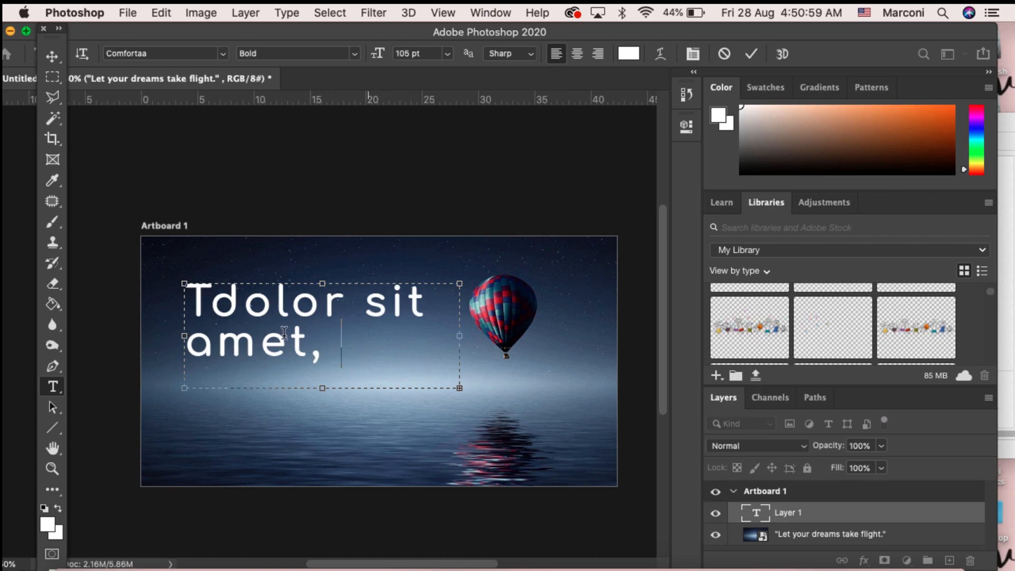
pyautogui.press('super+a')
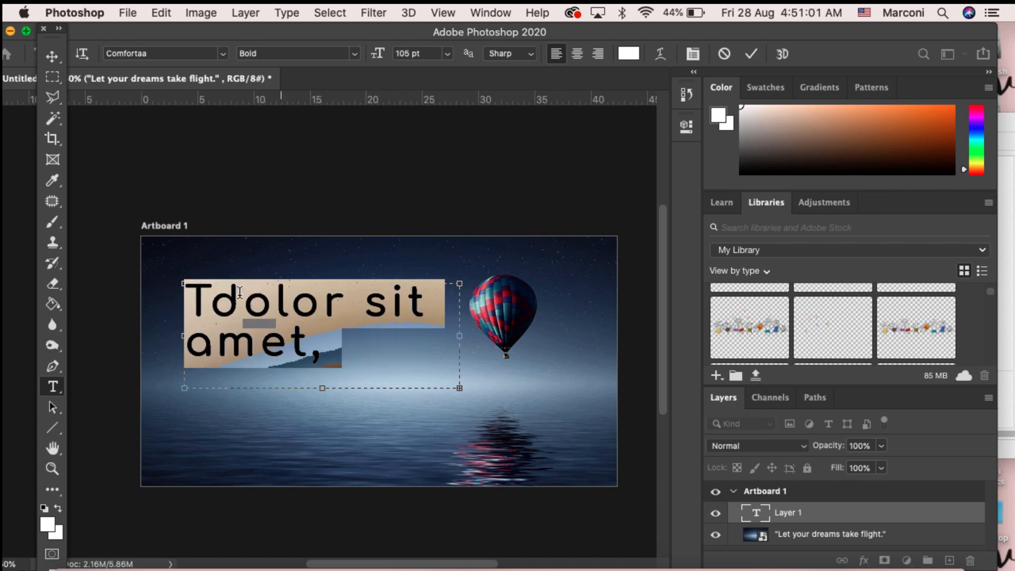
pyautogui.tripleClick(209, 289)
pyautogui.press('super+a')
pyautogui.write('Let Your')
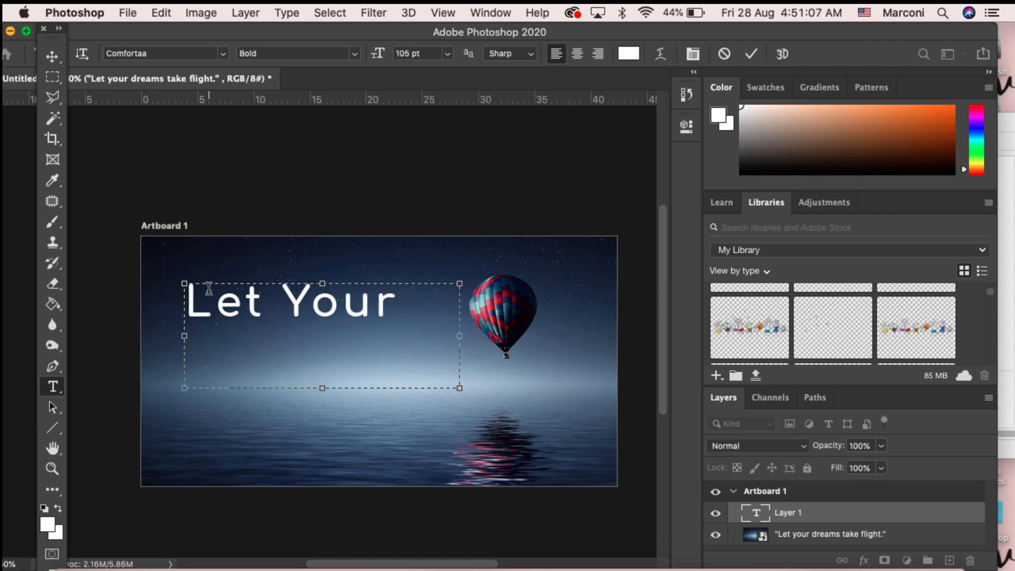
pyautogui.write(' Dreams')
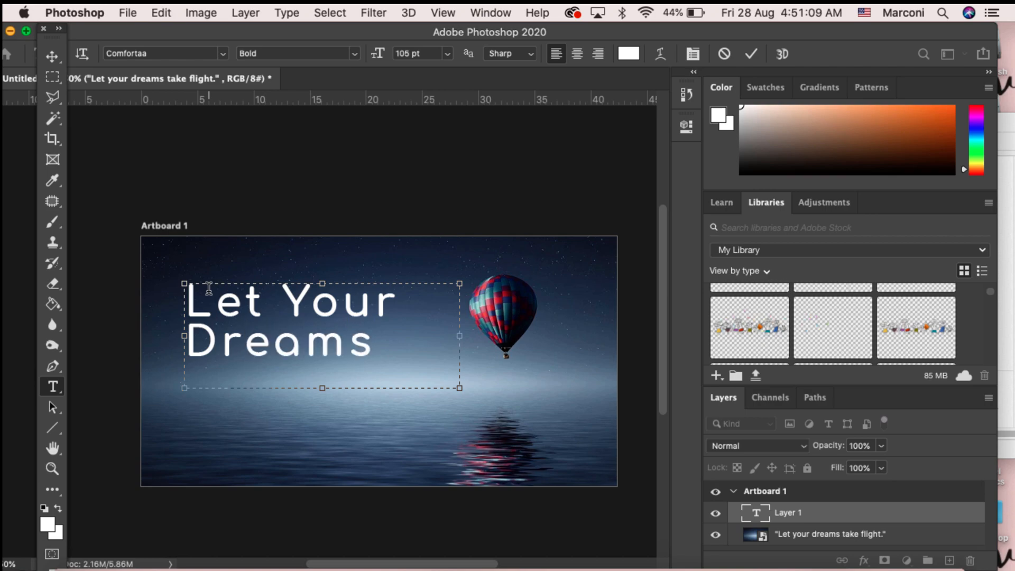
pyautogui.write(' Ta')
pyautogui.press('BackSpace')
pyautogui.press('BackSpace')
pyautogui.moveTo(456, 388); pyautogui.dragTo(531, 438)
pyautogui.click(52, 56)
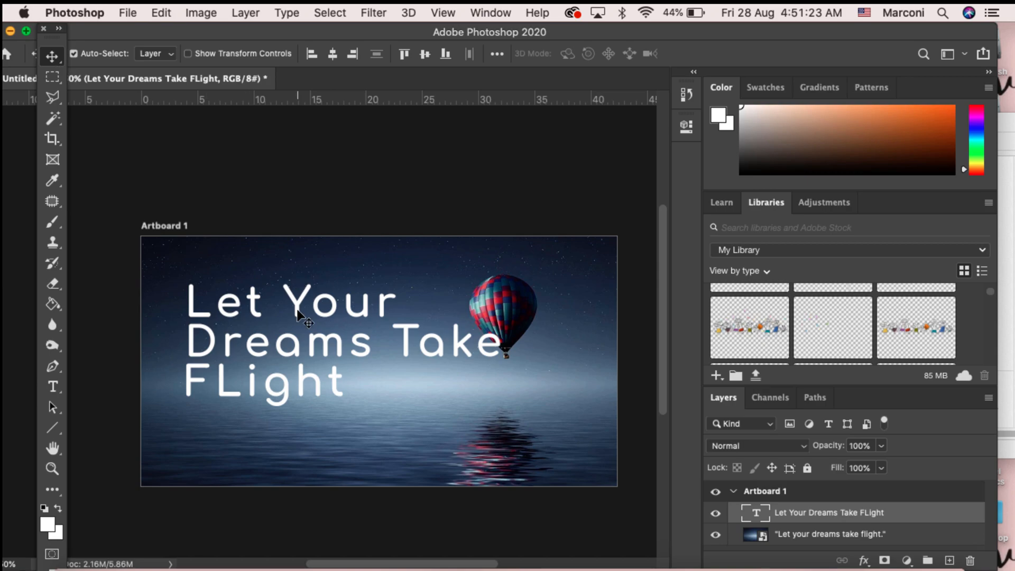
# Step: Insert "A " before "FLight" in the title and reposition the title slightly left
pyautogui.moveTo(296, 316)
pyautogui.mouseDown()
pyautogui.moveTo(282, 303)
pyautogui.moveTo(290, 330)
pyautogui.mouseUp()
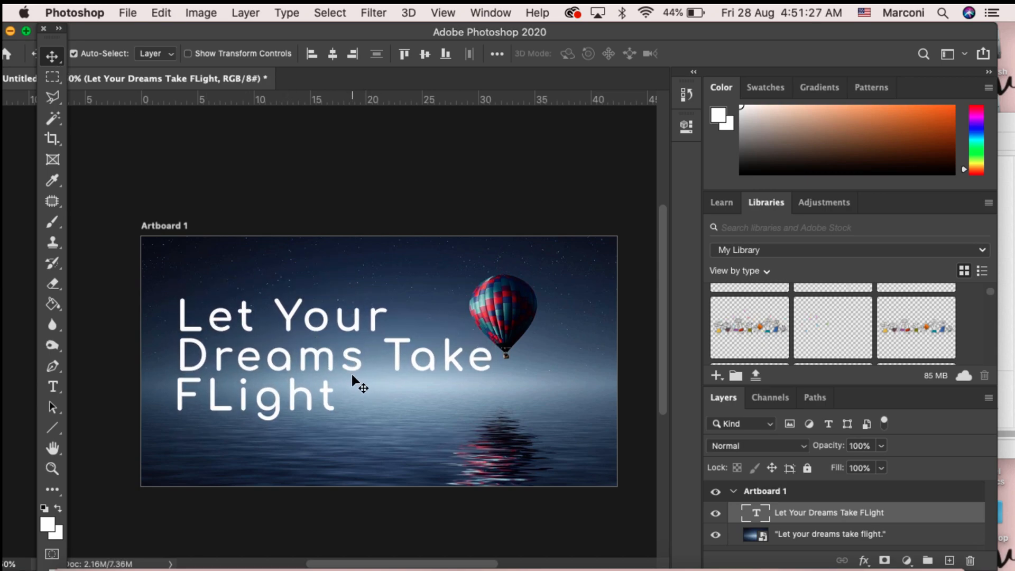
pyautogui.press('t')
pyautogui.click(198, 384)
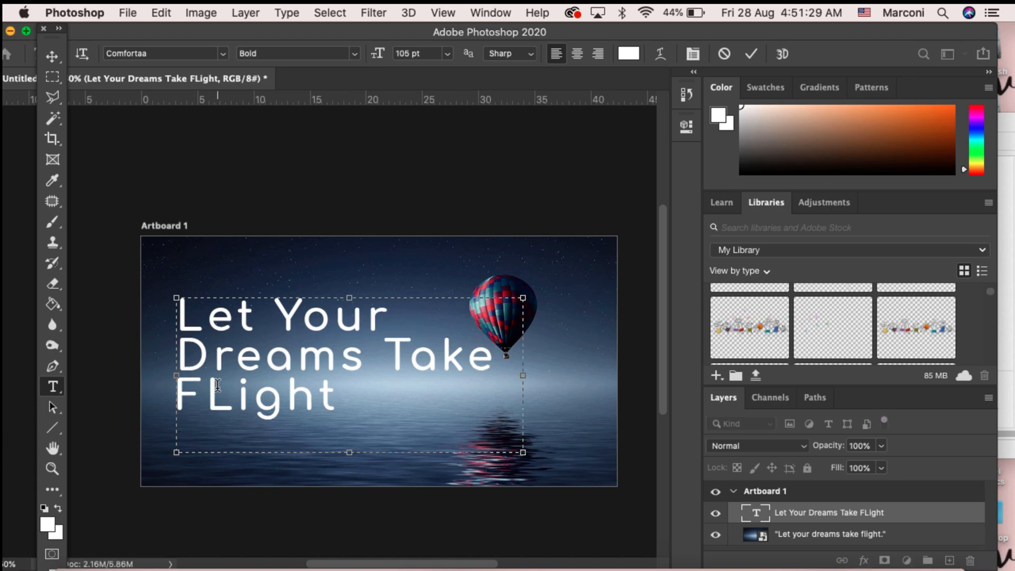
pyautogui.write('A')
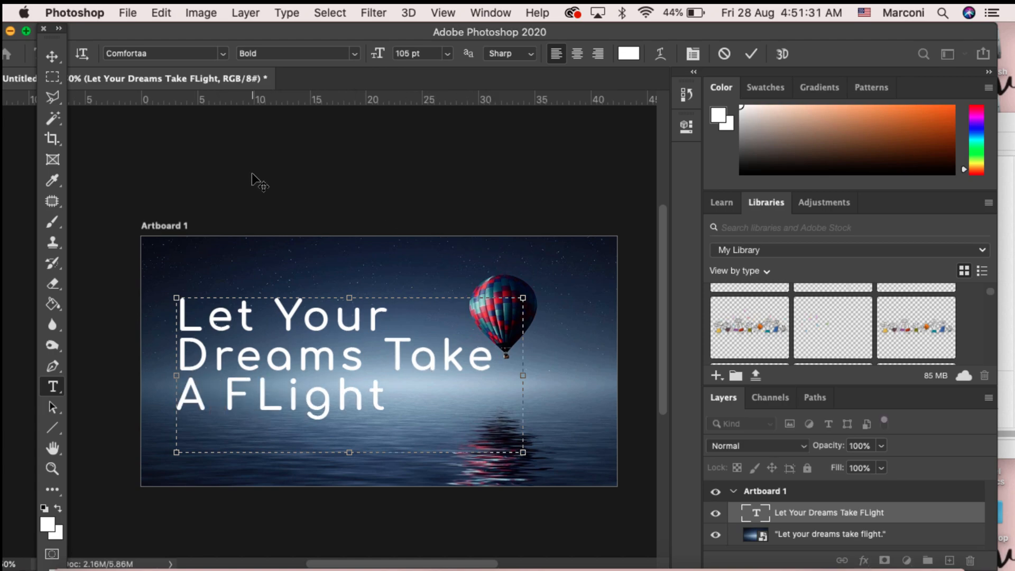
pyautogui.click(51, 58)
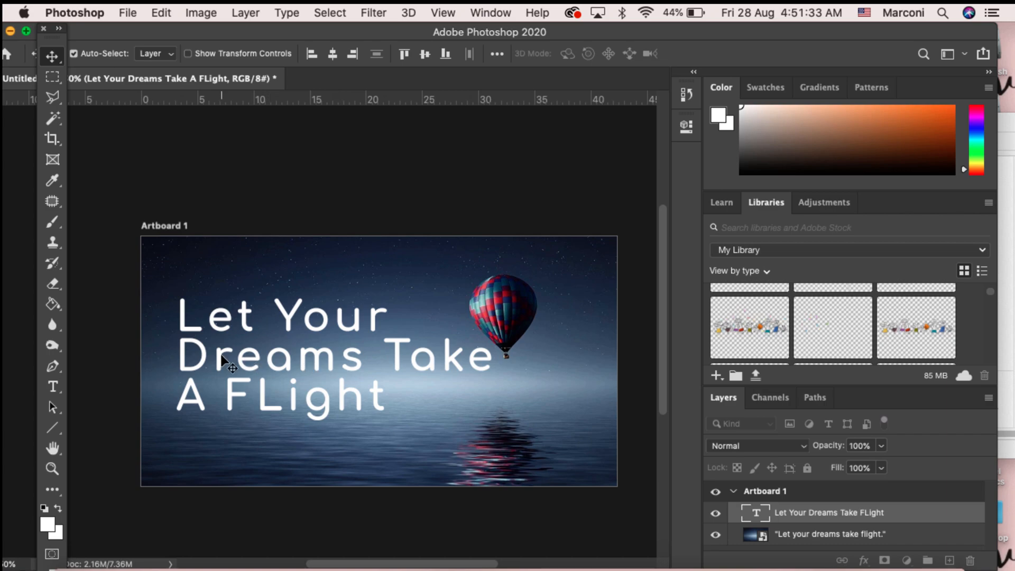
pyautogui.moveTo(315, 351); pyautogui.dragTo(308, 355)
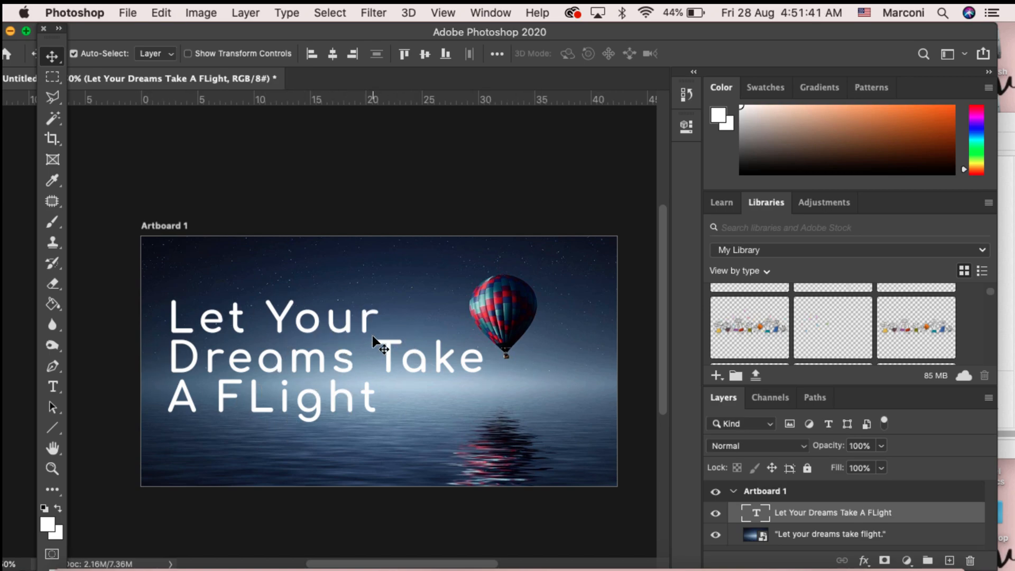
# Step: Select all of the title's text with the Type tool
pyautogui.press('t')
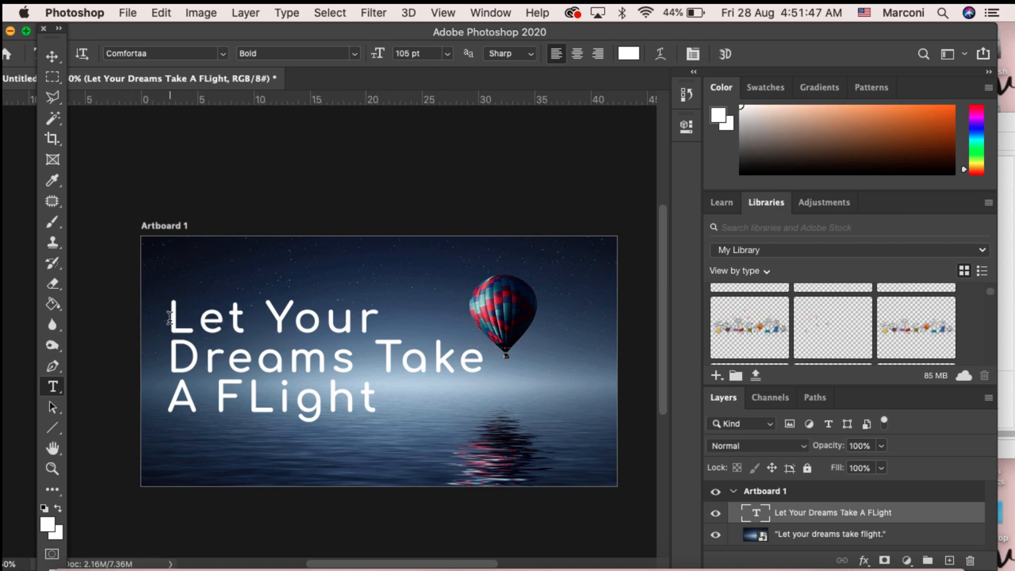
pyautogui.moveTo(169, 317); pyautogui.dragTo(496, 328)
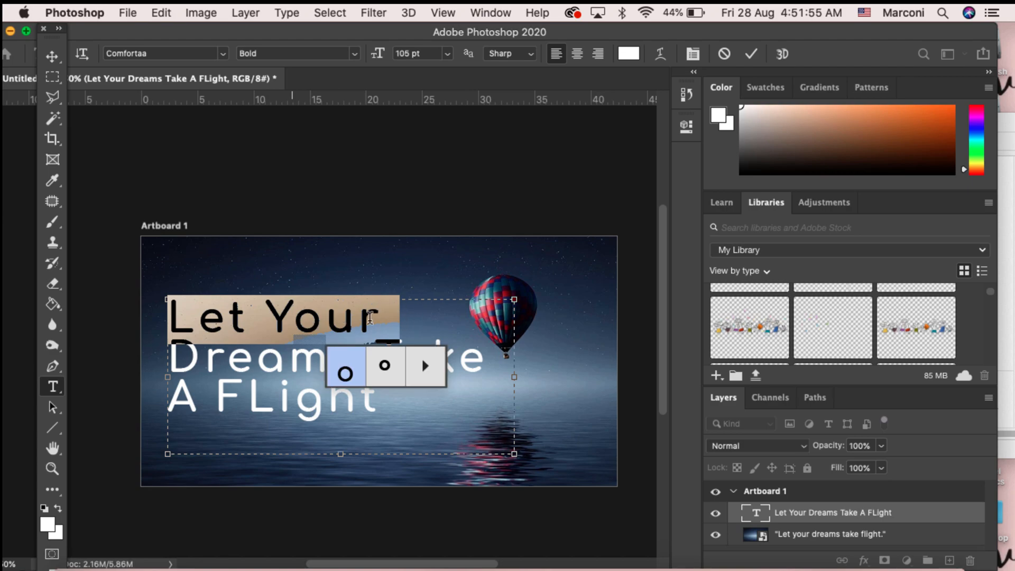
pyautogui.click(211, 341)
pyautogui.moveTo(414, 424); pyautogui.dragTo(157, 305)
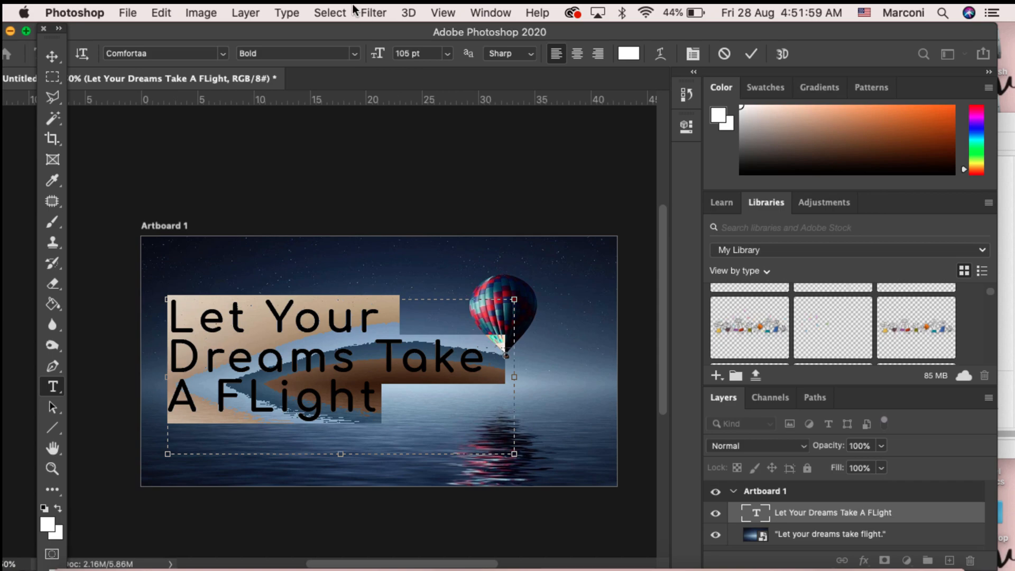
# Step: Open the Character panel and set the title's leading to Auto
pyautogui.click(493, 10)
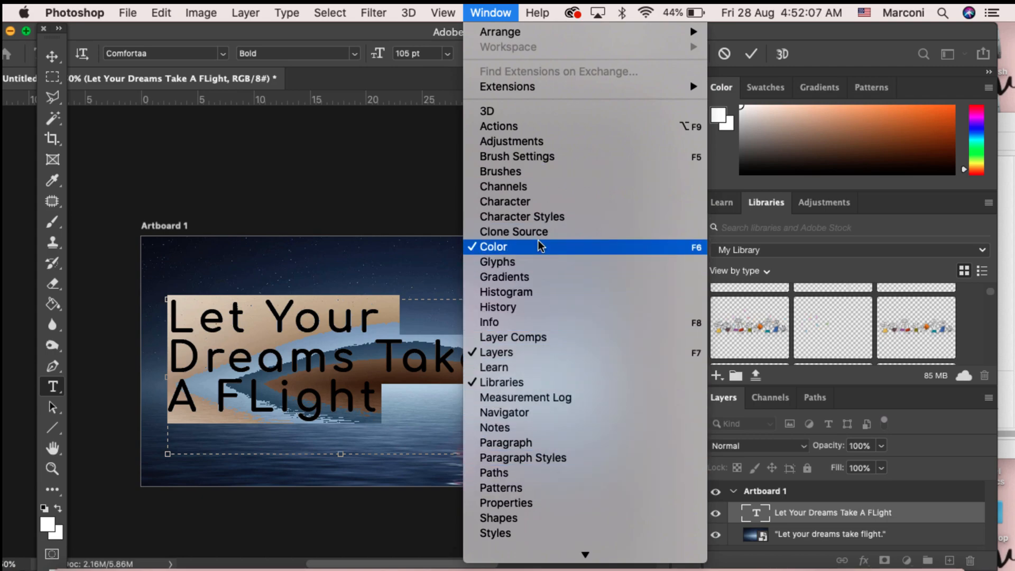
pyautogui.click(540, 205)
pyautogui.moveTo(859, 130); pyautogui.dragTo(461, 135)
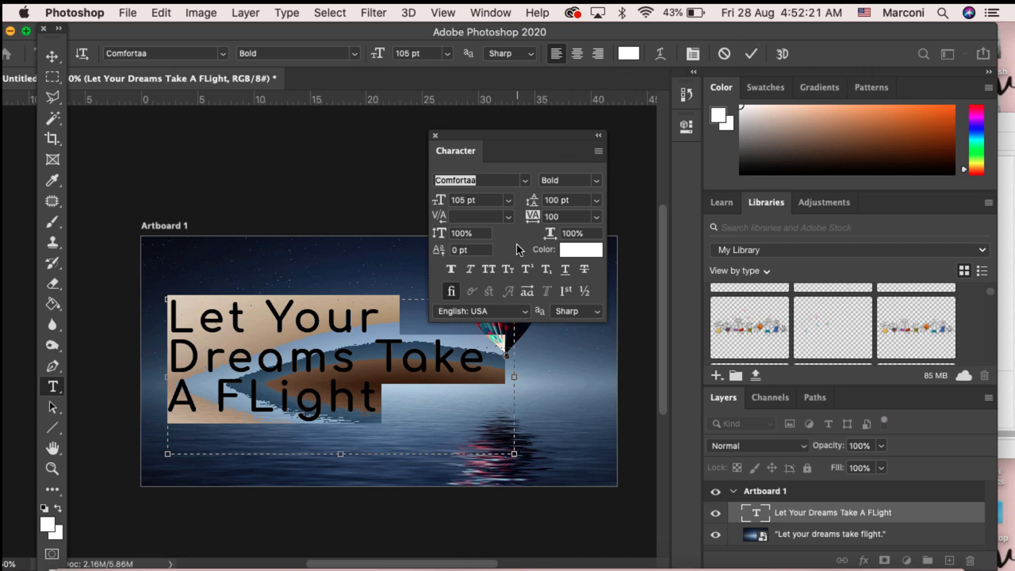
pyautogui.click(598, 200)
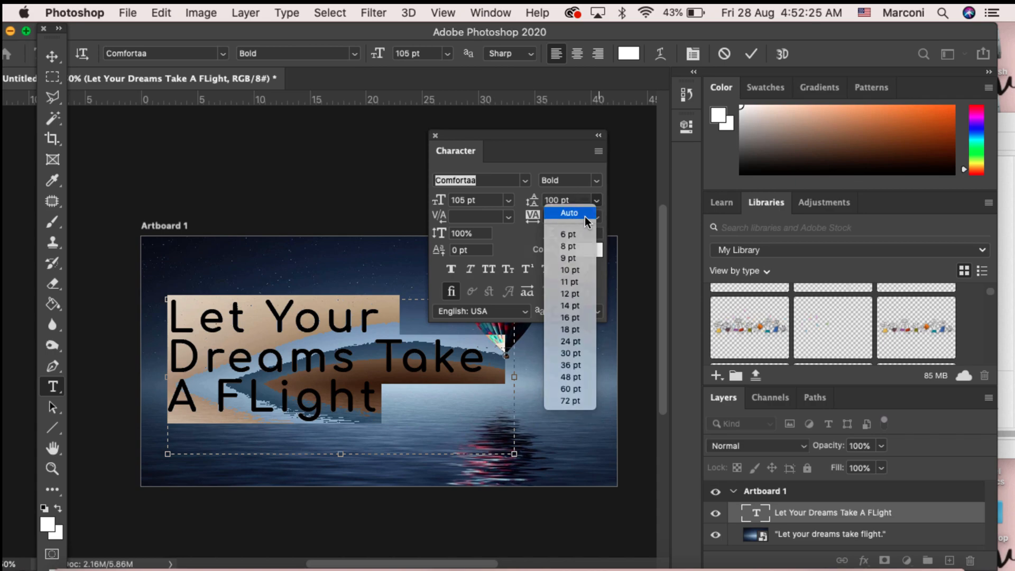
pyautogui.click(585, 217)
pyautogui.click(409, 419)
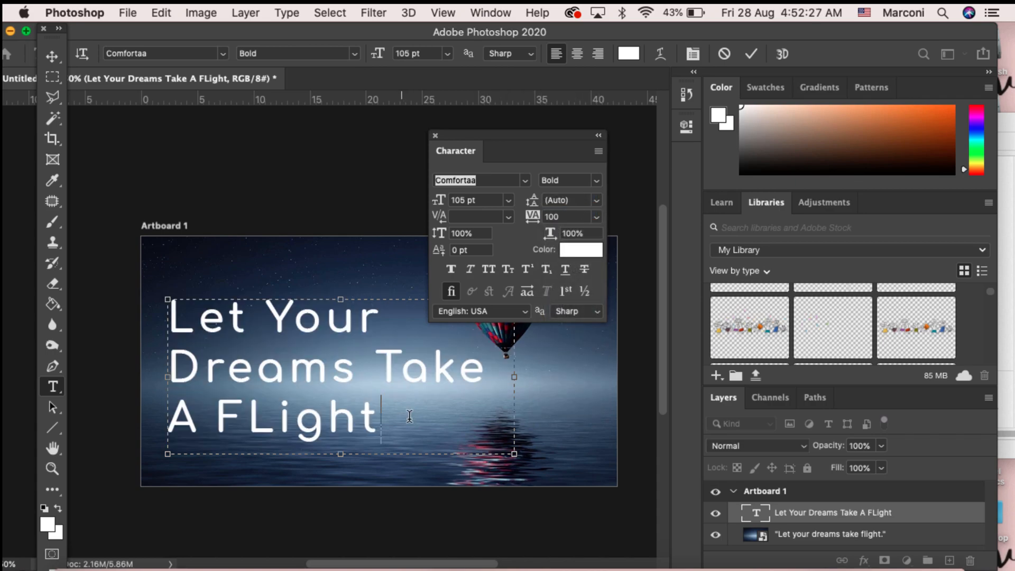
# Step: Select all of the title's text, set its leading to 100 pt, and commit the edit
pyautogui.moveTo(400, 370); pyautogui.dragTo(169, 319)
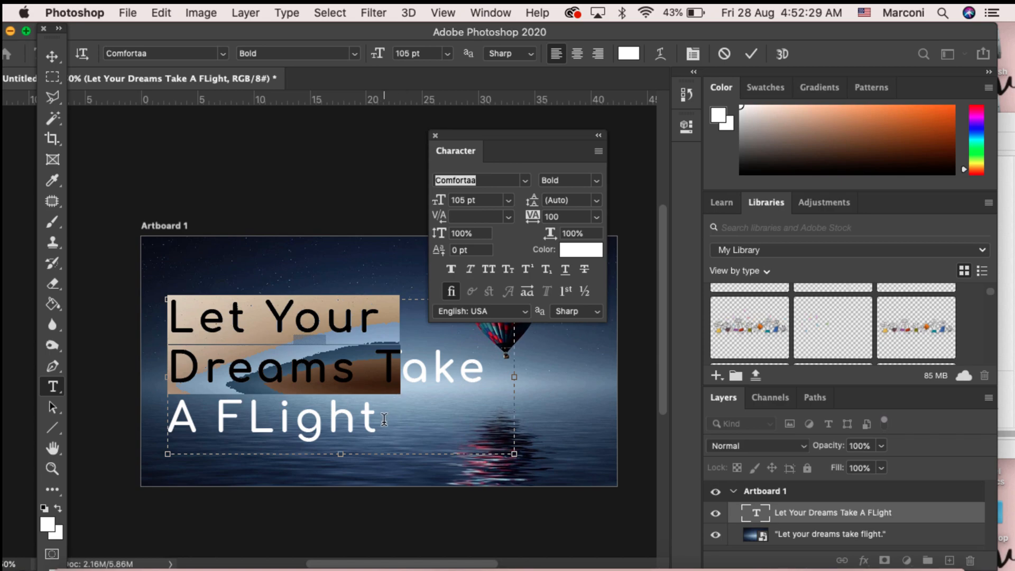
pyautogui.moveTo(386, 421); pyautogui.dragTo(188, 317)
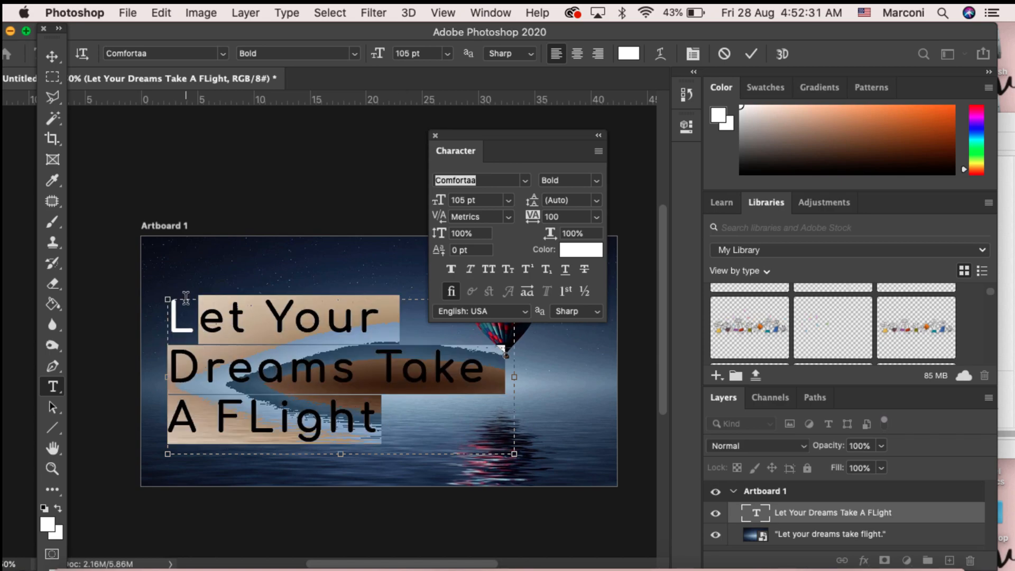
pyautogui.click(394, 402)
pyautogui.press('super+a')
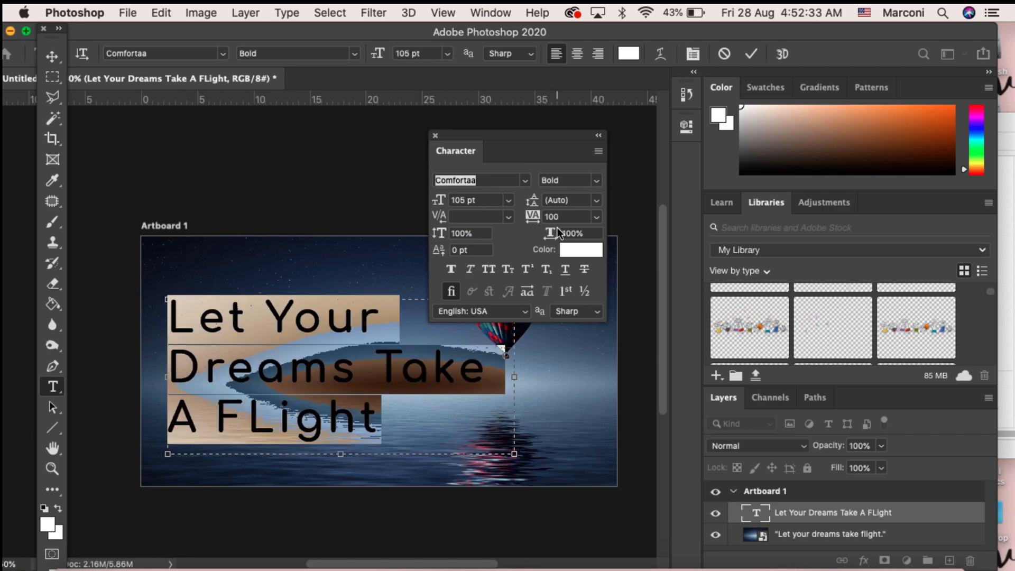
pyautogui.click(573, 203)
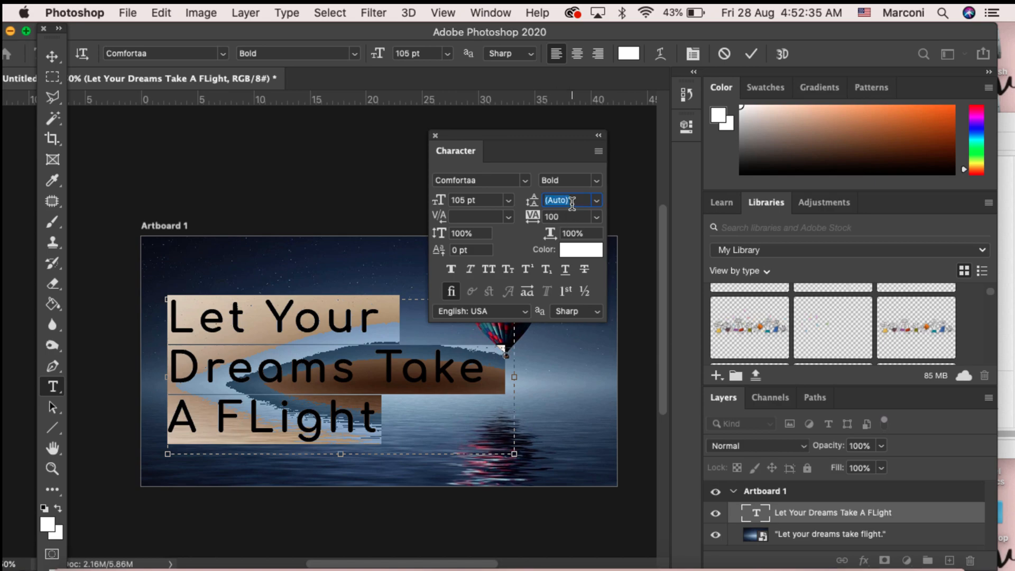
pyautogui.write('100')
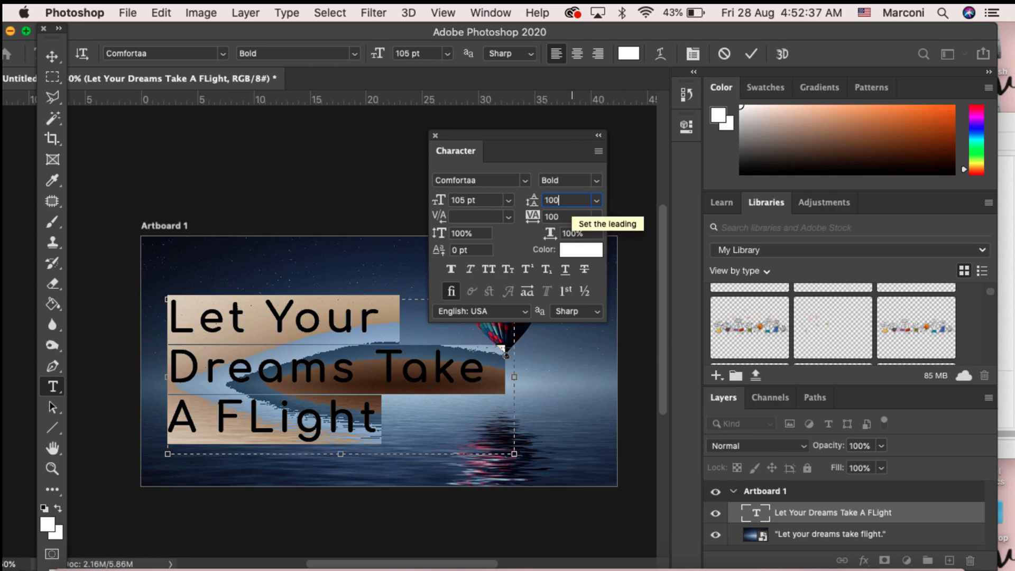
pyautogui.press('Return')
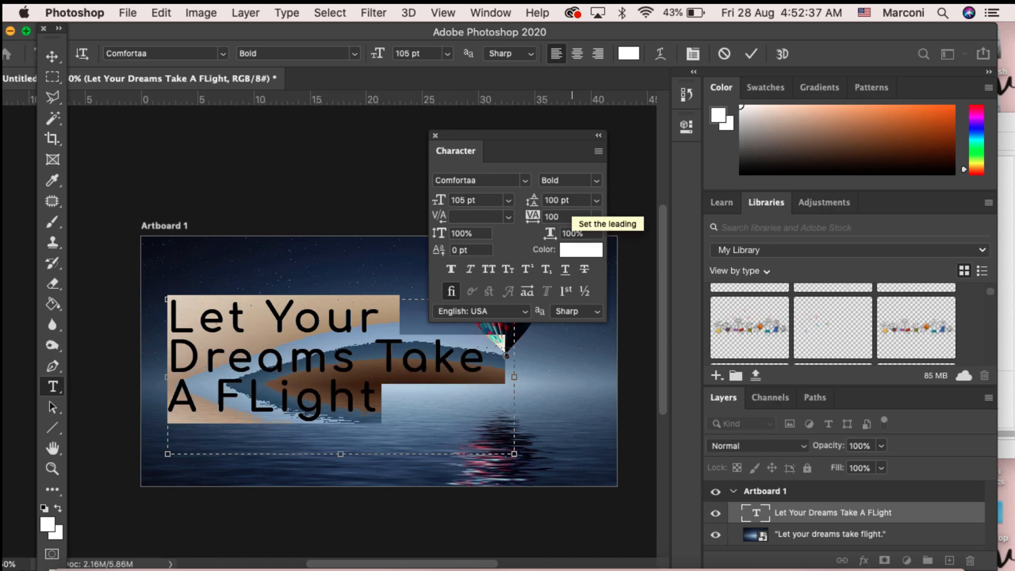
pyautogui.click(596, 199)
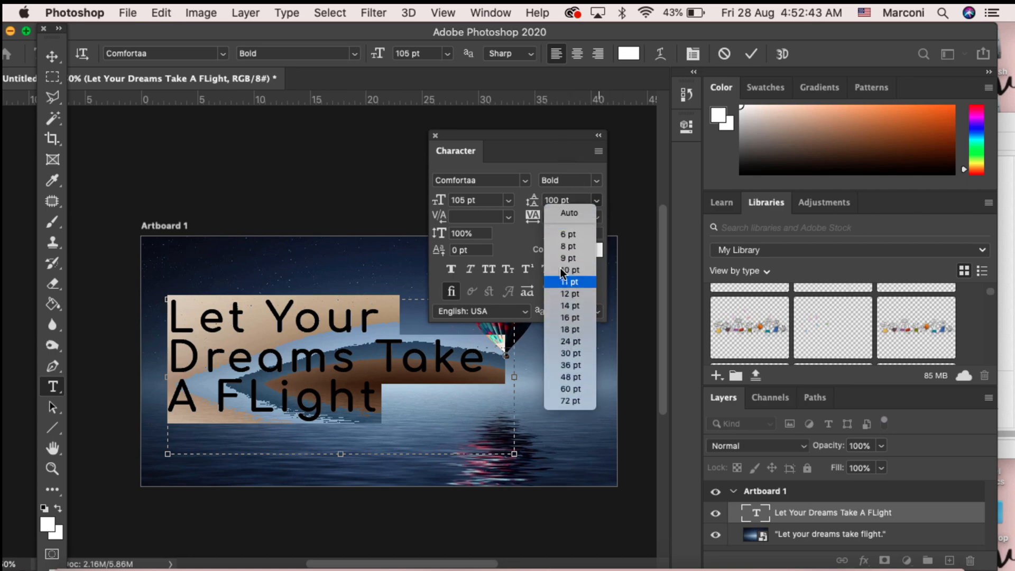
pyautogui.click(554, 153)
pyautogui.click(392, 388)
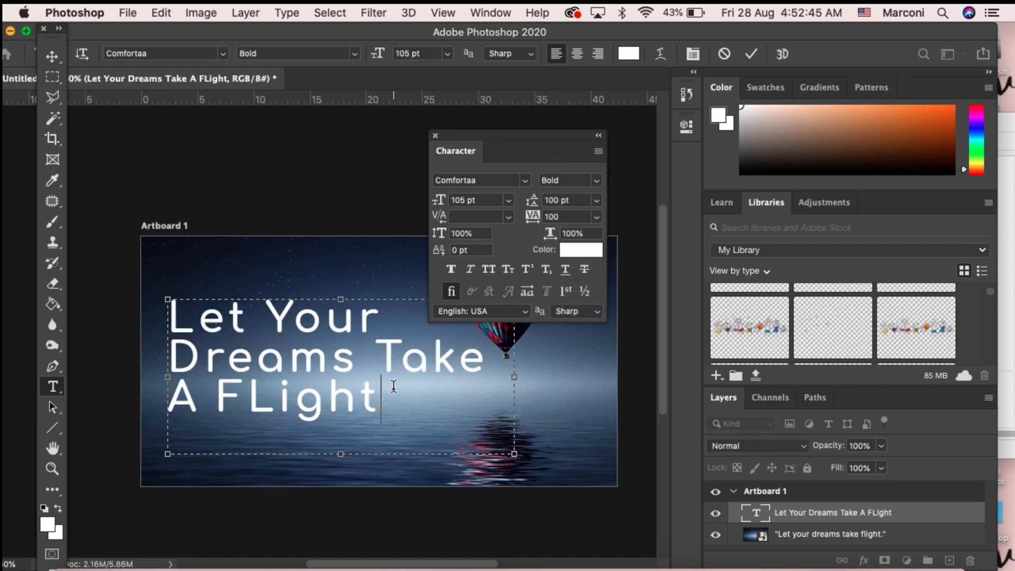
pyautogui.moveTo(511, 140); pyautogui.dragTo(797, 107)
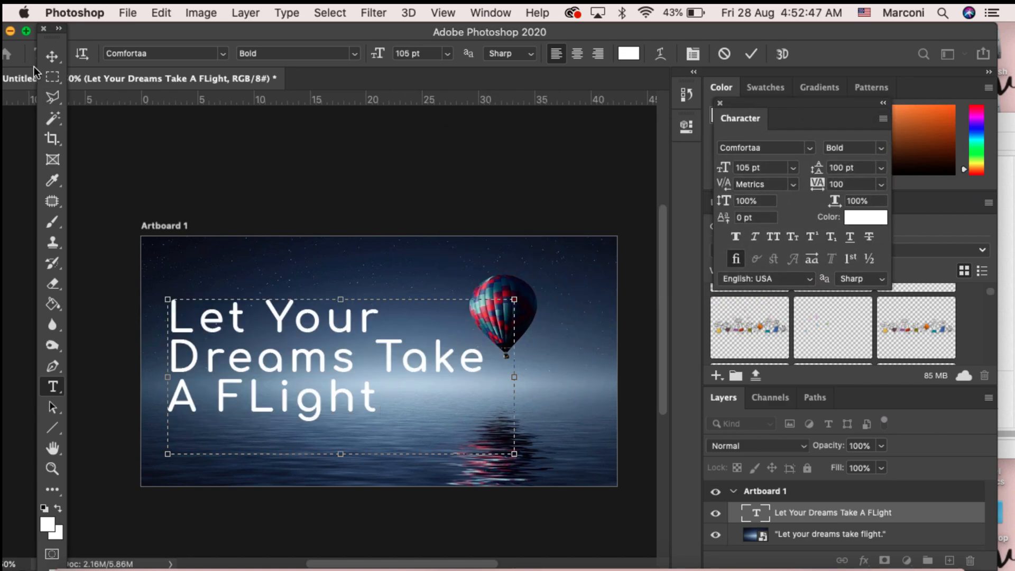
pyautogui.click(51, 56)
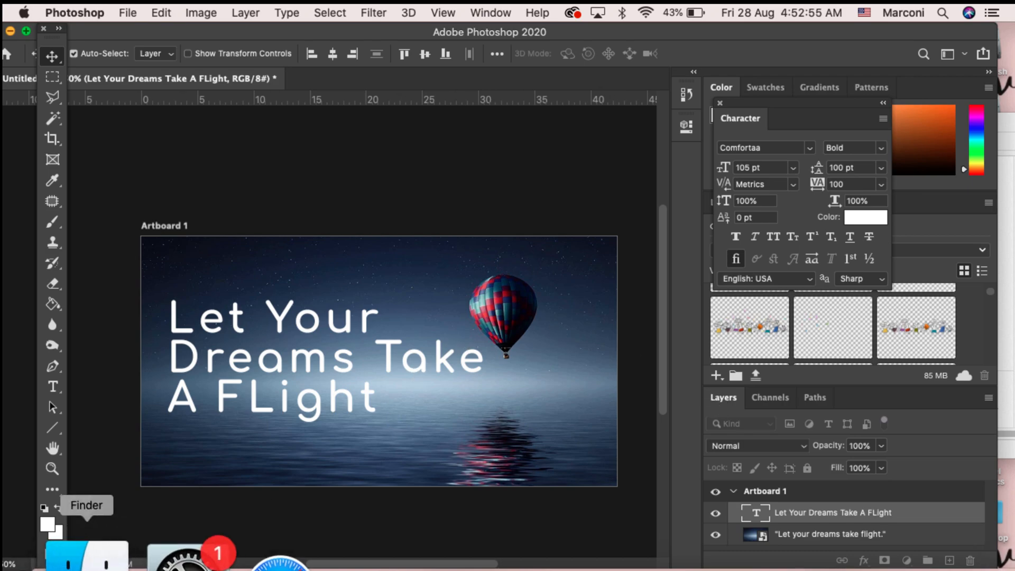
pyautogui.press('t')
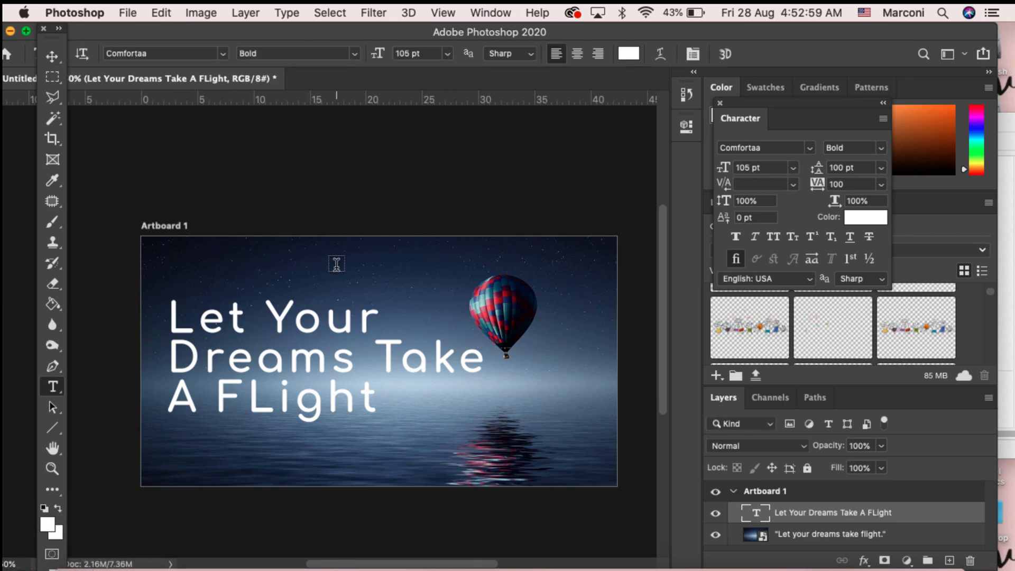
pyautogui.moveTo(339, 266); pyautogui.dragTo(642, 377)
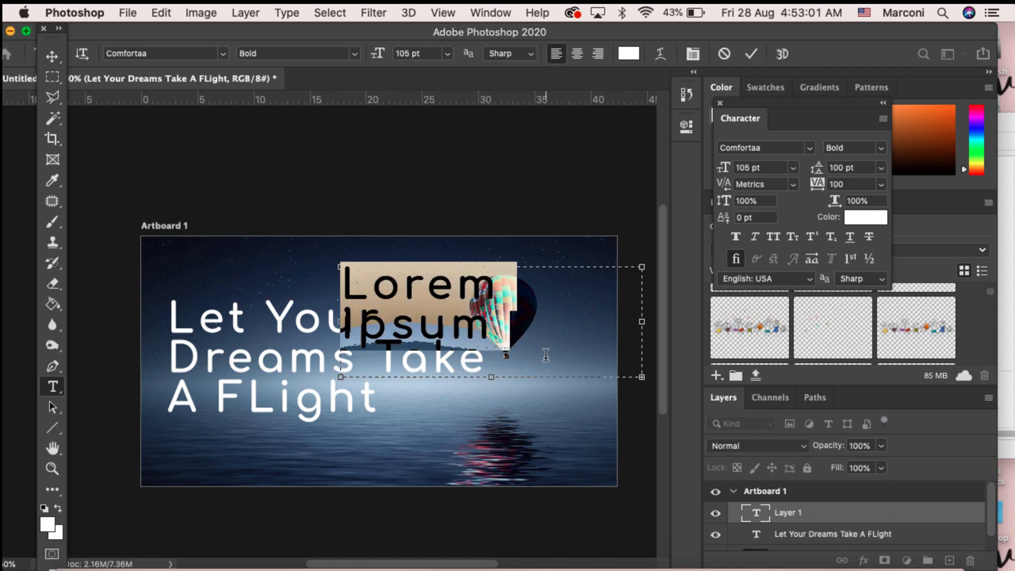
pyautogui.click(52, 77)
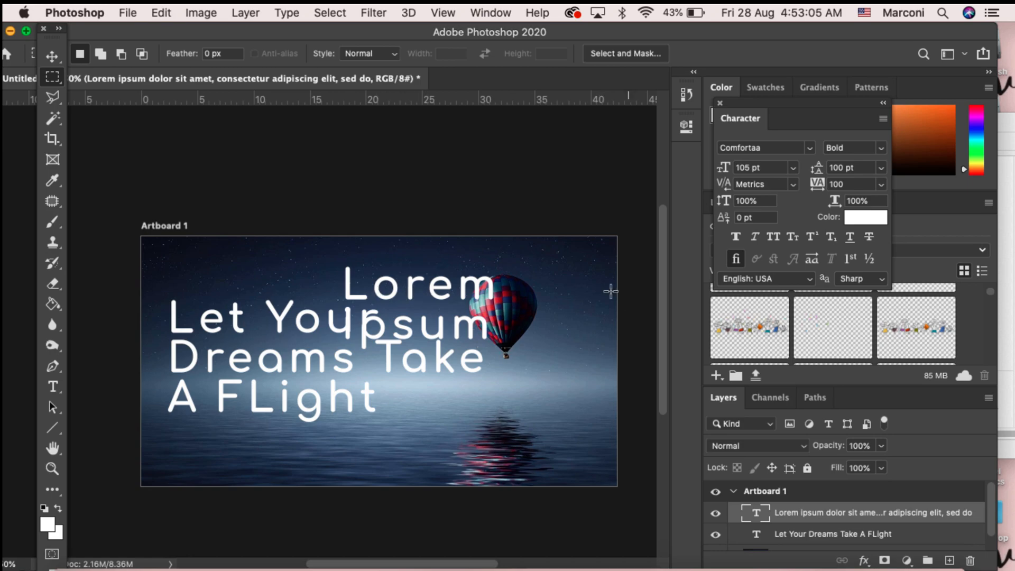
pyautogui.press('v')
pyautogui.moveTo(389, 290); pyautogui.dragTo(245, 277)
pyautogui.click(53, 78)
pyautogui.click(52, 57)
pyautogui.moveTo(238, 273); pyautogui.dragTo(440, 323)
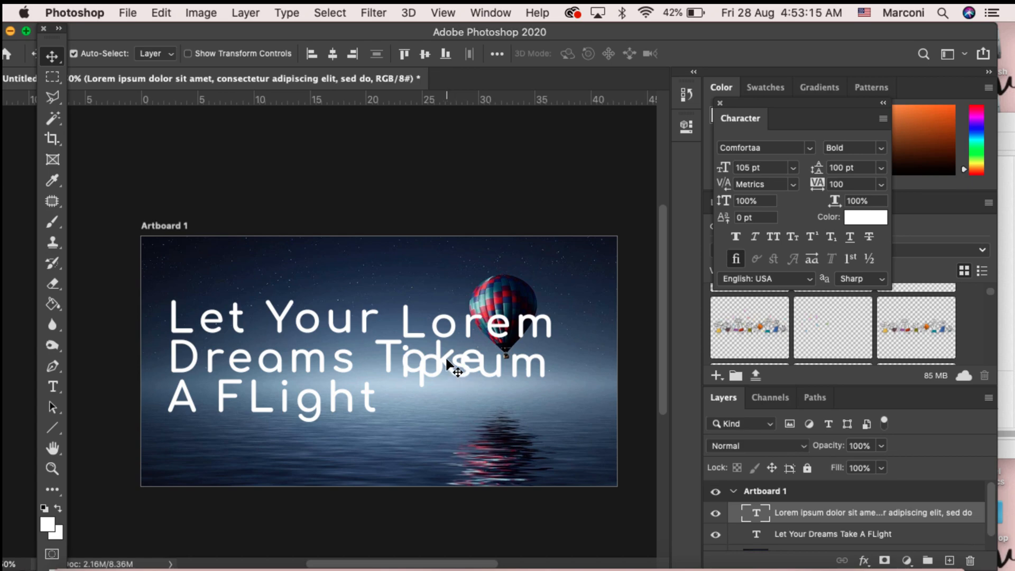
pyautogui.press('Delete')
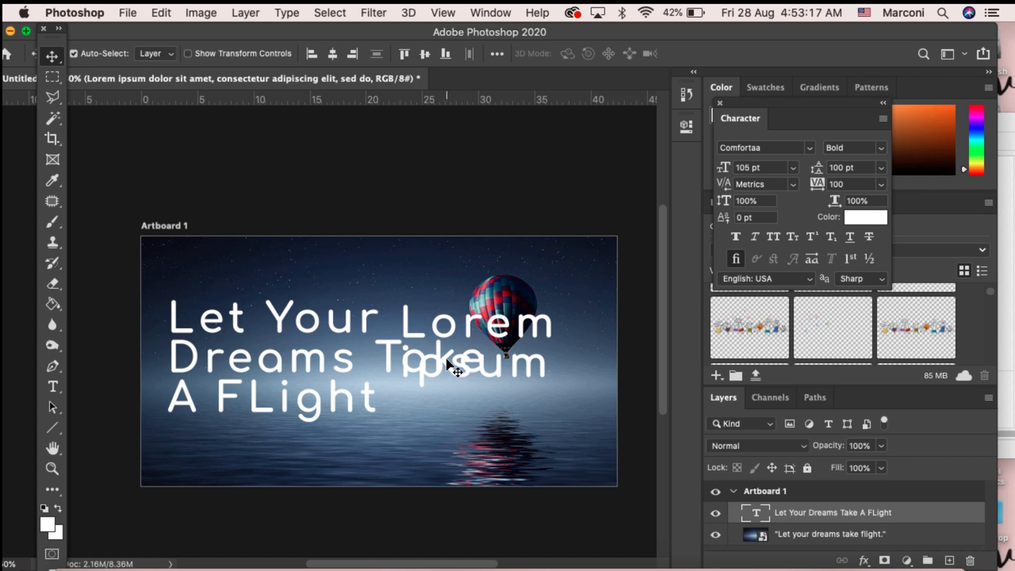
# Step: Select all the title text and colour it pink, sampling the colour from the balloon
pyautogui.doubleClick(305, 358)
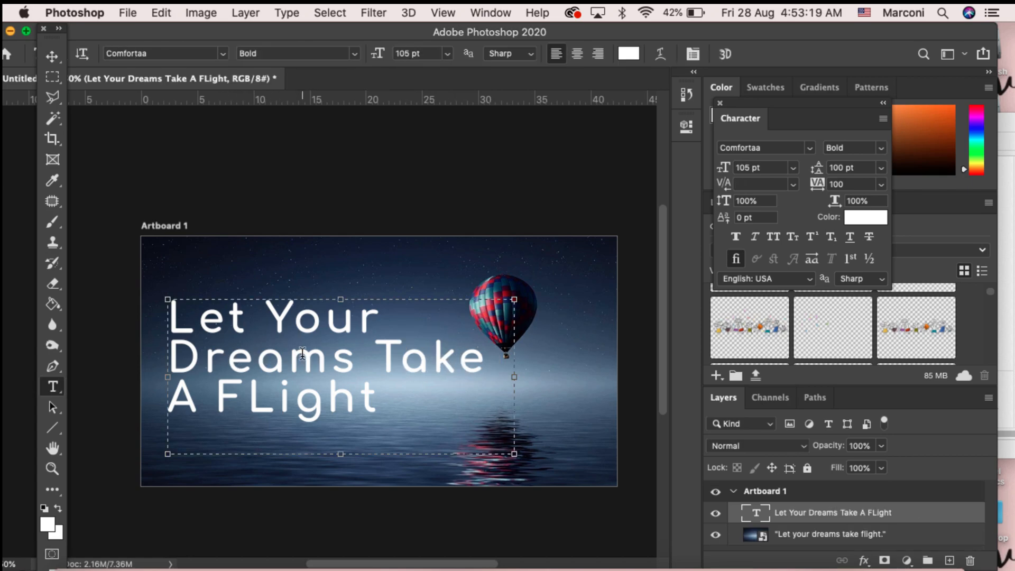
pyautogui.press('super+a')
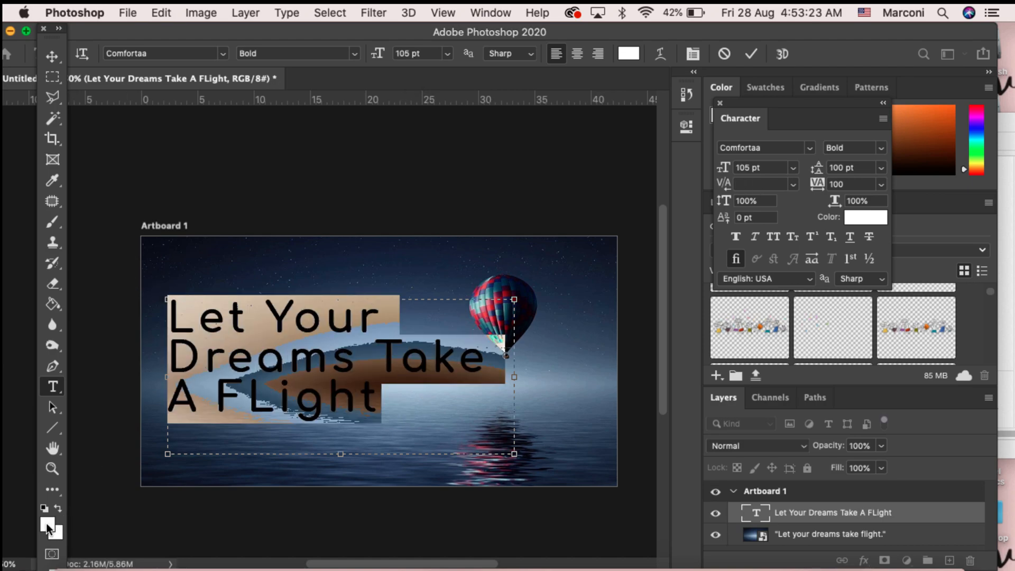
pyautogui.click(47, 526)
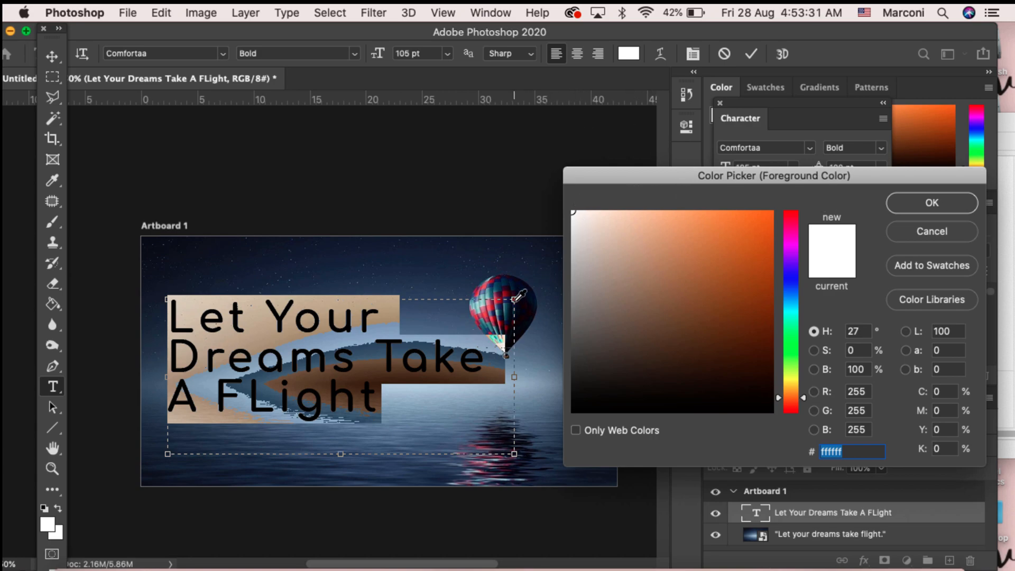
pyautogui.click(418, 275)
pyautogui.click(503, 292)
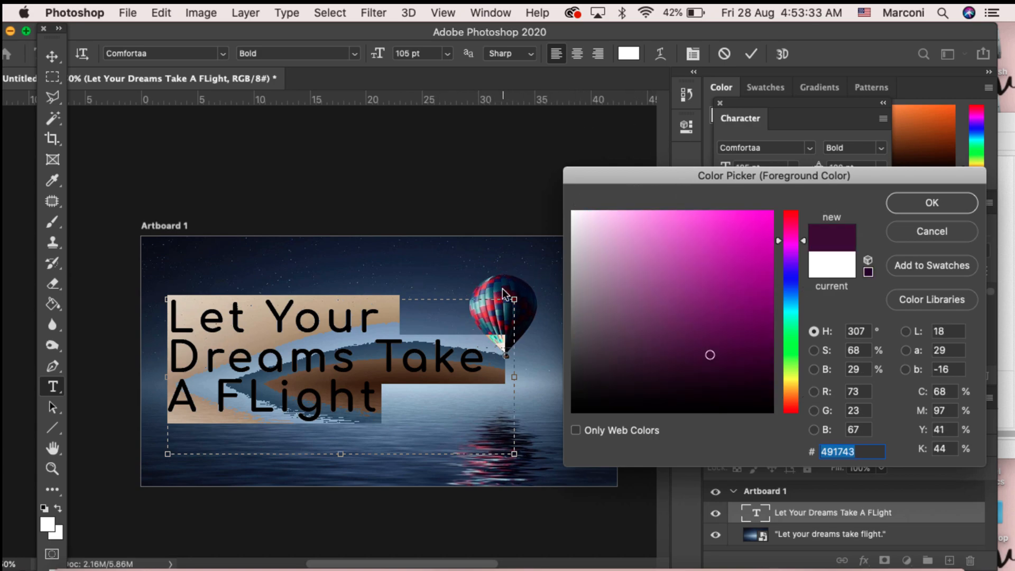
pyautogui.click(505, 298)
pyautogui.click(500, 309)
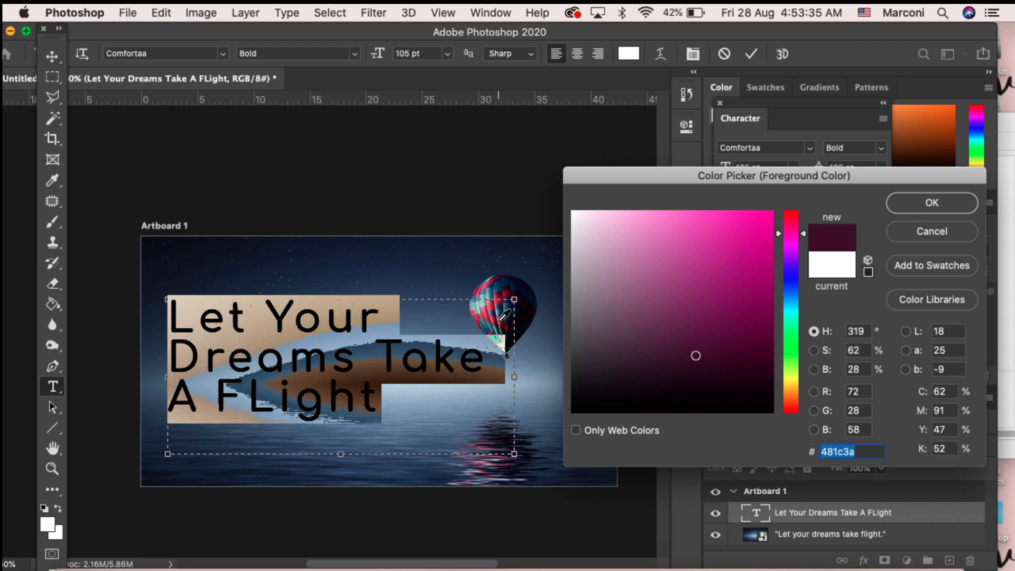
pyautogui.click(486, 313)
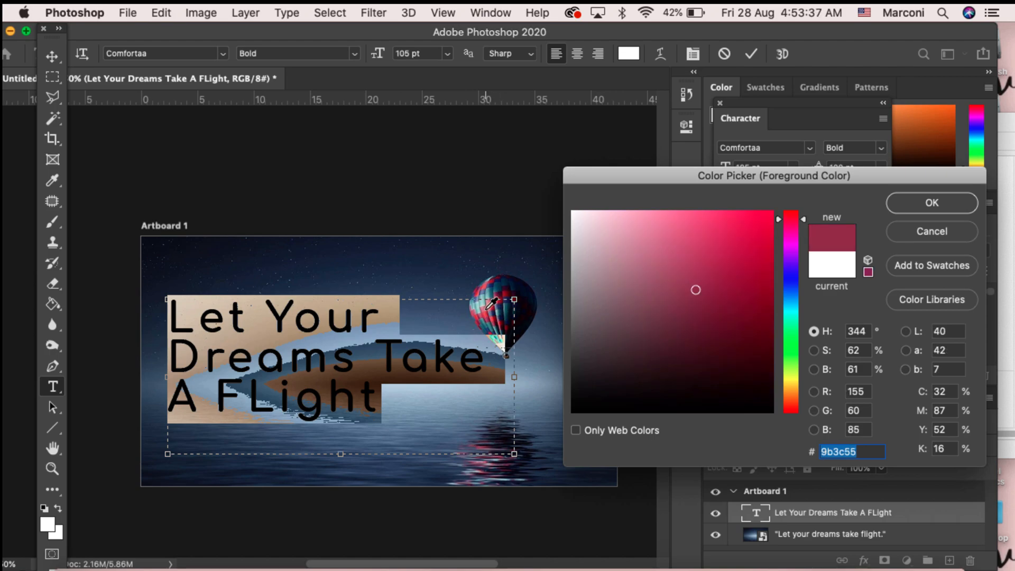
pyautogui.click(654, 239)
pyautogui.click(651, 234)
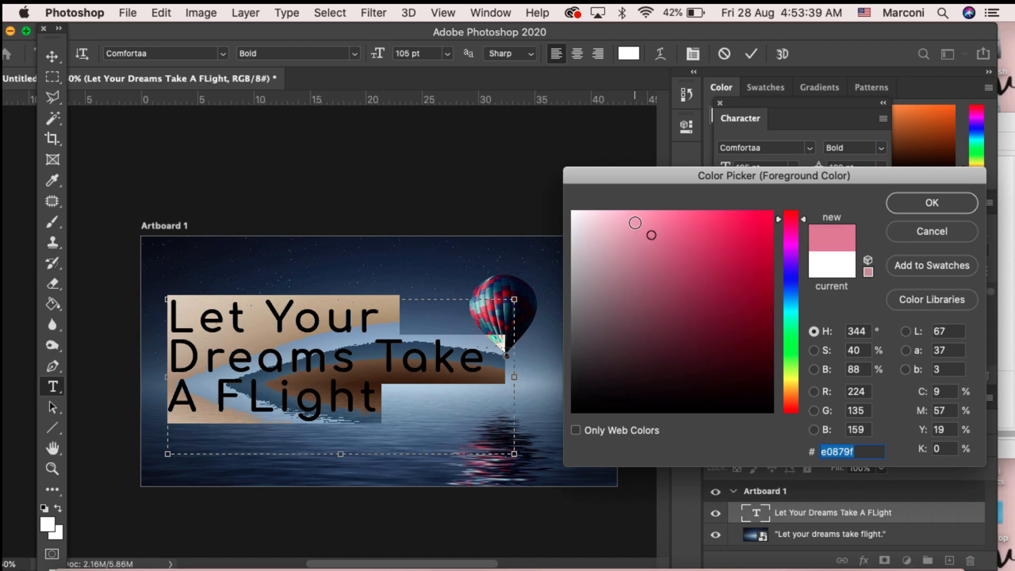
pyautogui.click(620, 231)
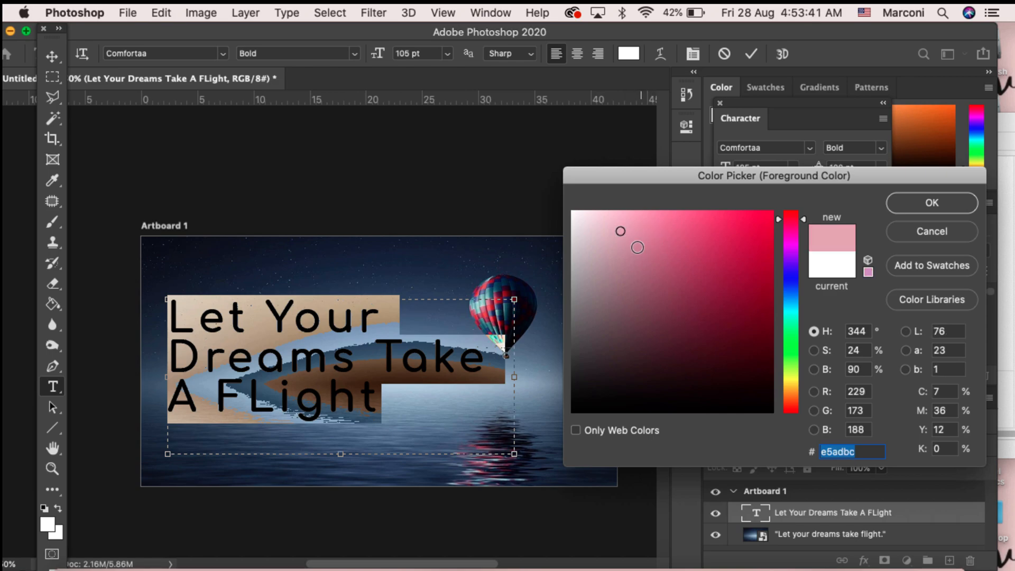
pyautogui.click(623, 236)
pyautogui.click(711, 235)
pyautogui.click(642, 234)
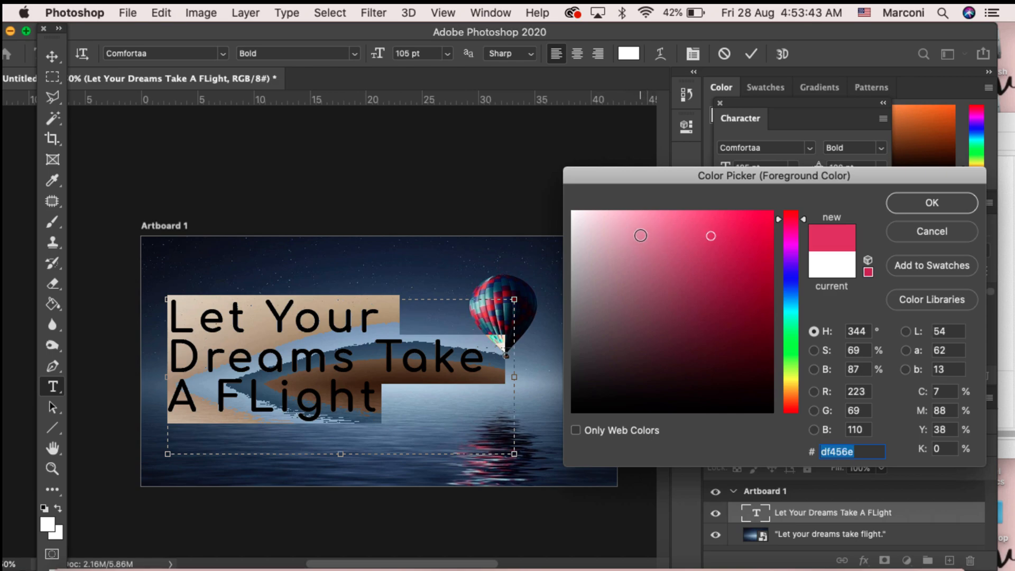
pyautogui.click(941, 203)
pyautogui.click(442, 394)
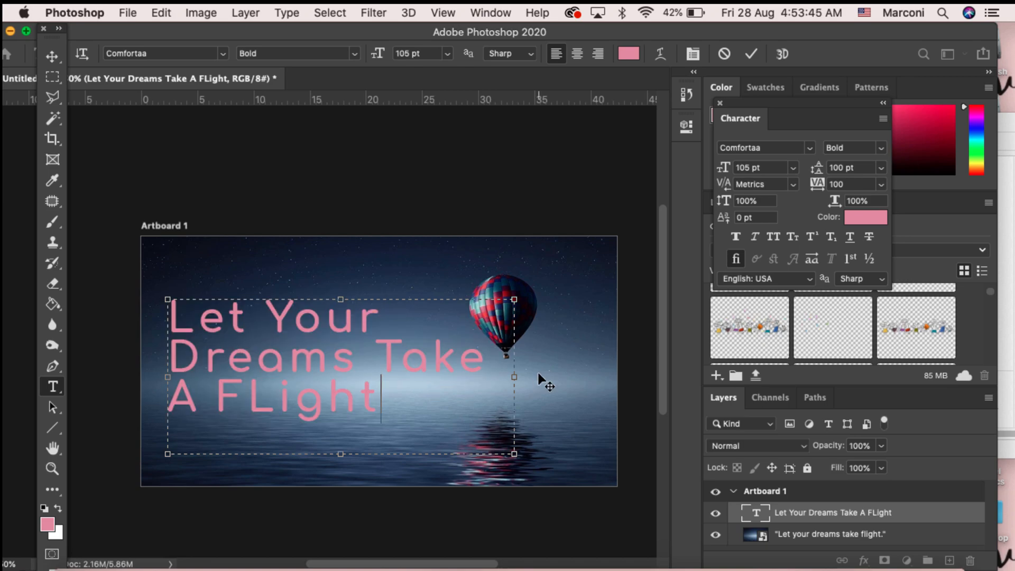
# Step: Correct the title word "FLight" to "Flight"
pyautogui.press('super+a')
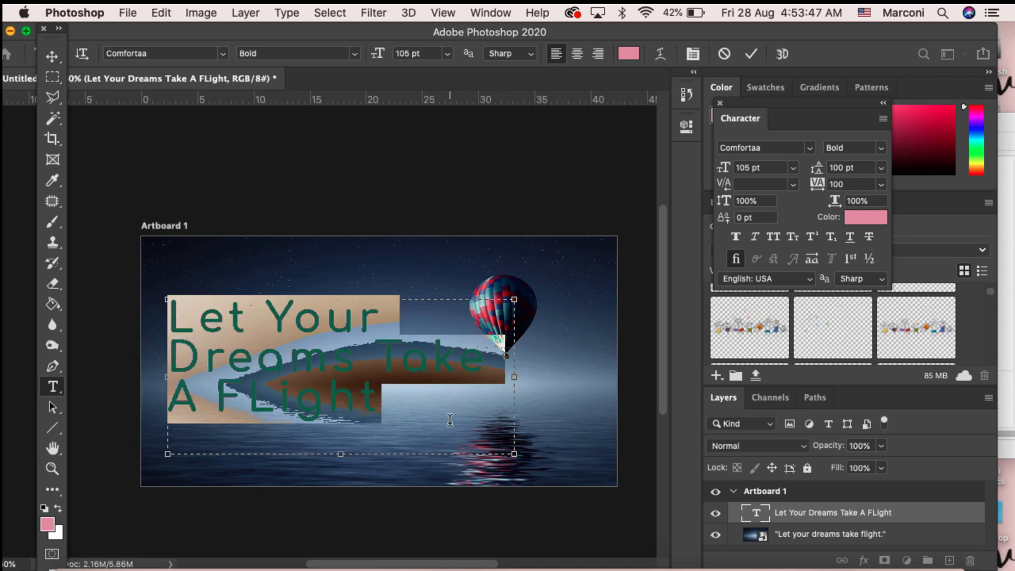
pyautogui.click(447, 410)
pyautogui.moveTo(447, 411); pyautogui.dragTo(161, 302)
pyautogui.click(417, 409)
pyautogui.moveTo(418, 409); pyautogui.dragTo(163, 310)
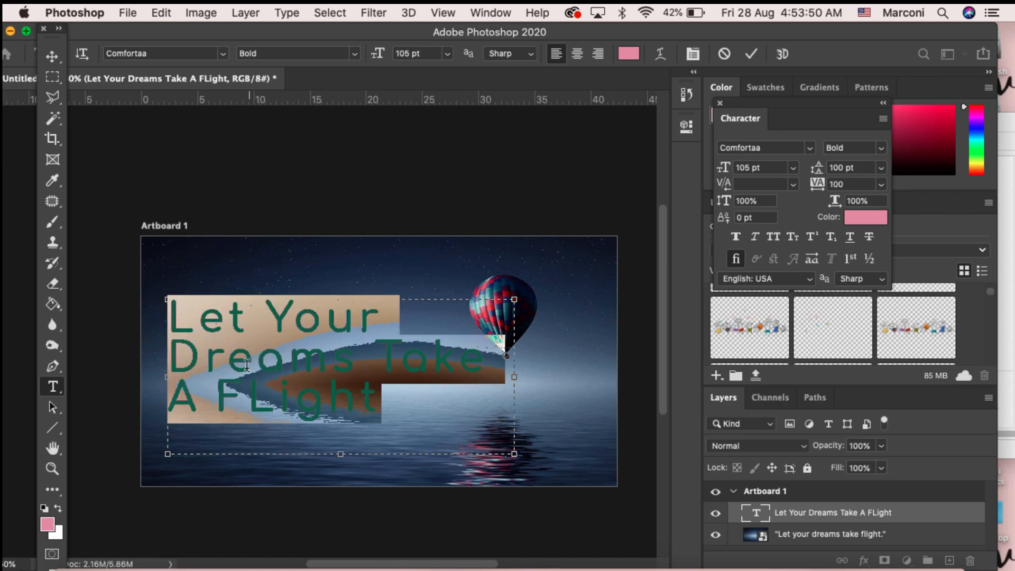
pyautogui.click(266, 389)
pyautogui.press('BackSpace')
pyautogui.write('l')
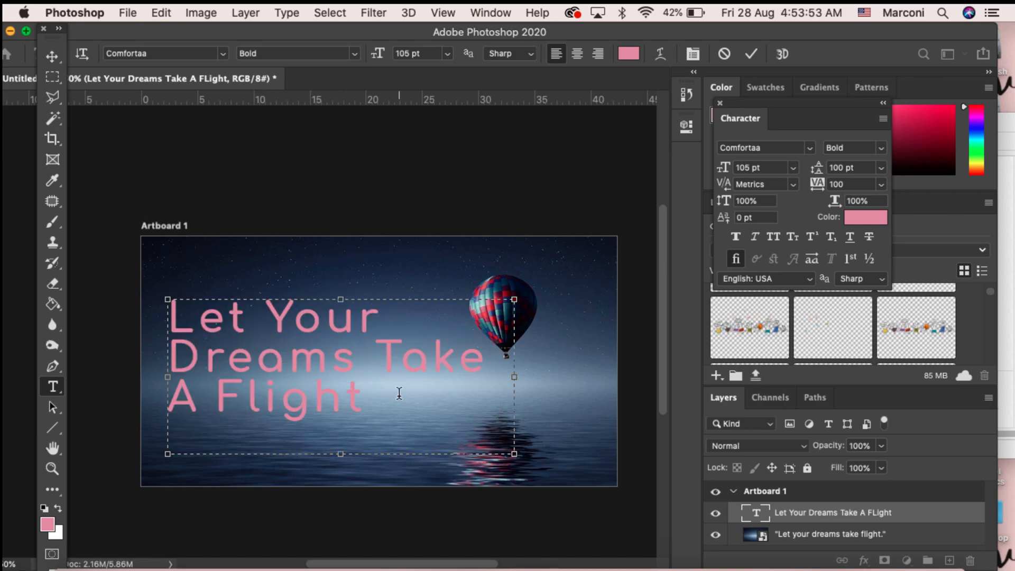
# Step: Change the title text colour to white (ffffff) and nudge the title slightly lower on the artboard
pyautogui.moveTo(399, 393); pyautogui.dragTo(113, 287)
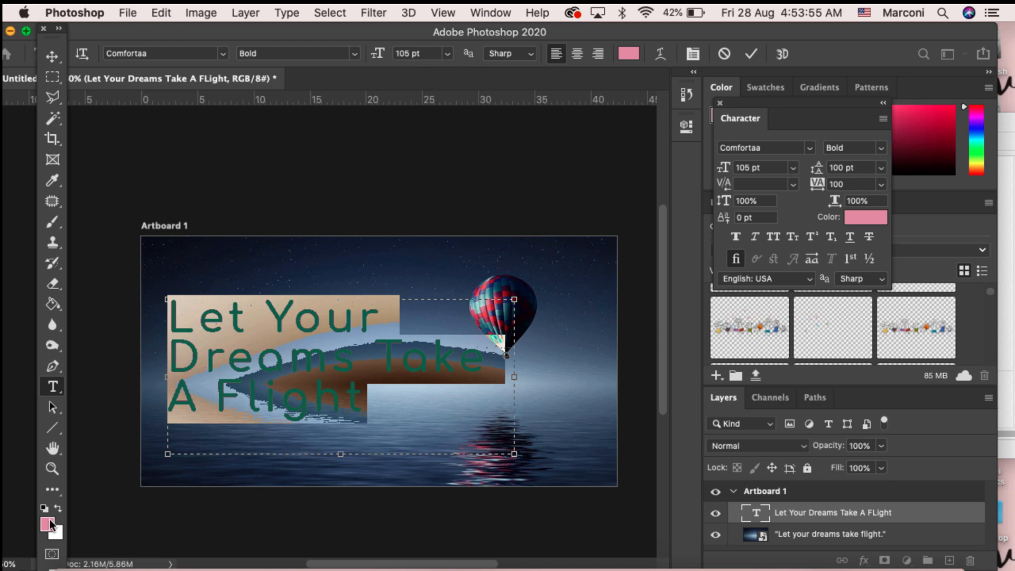
pyautogui.click(49, 524)
pyautogui.moveTo(652, 299); pyautogui.dragTo(543, 151)
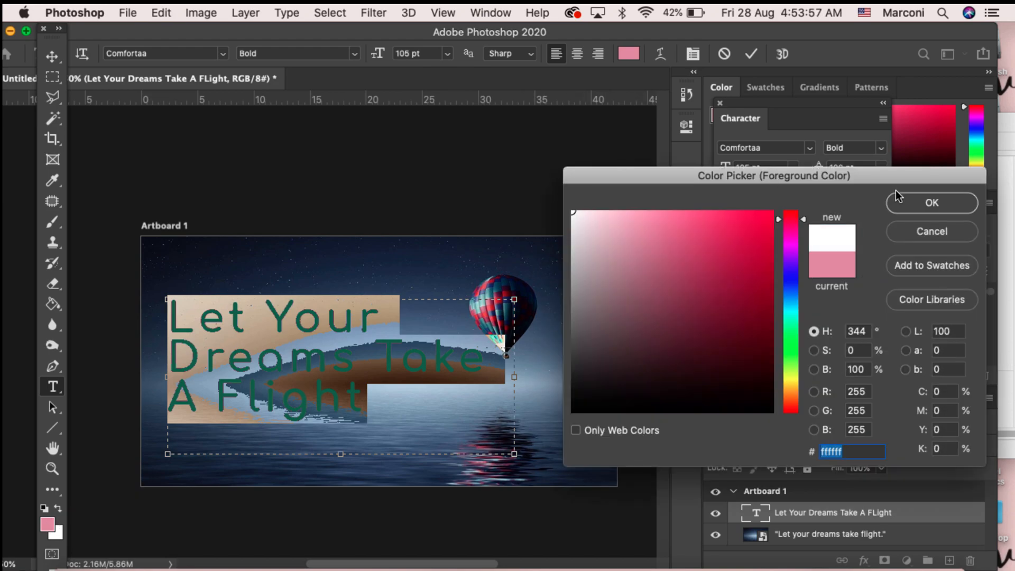
pyautogui.click(918, 208)
pyautogui.click(376, 402)
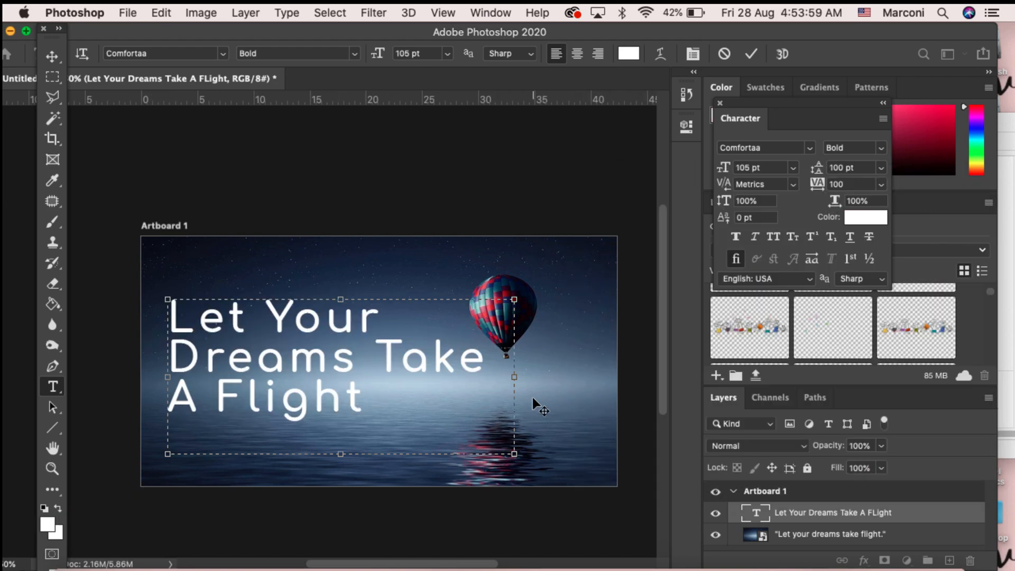
pyautogui.click(52, 55)
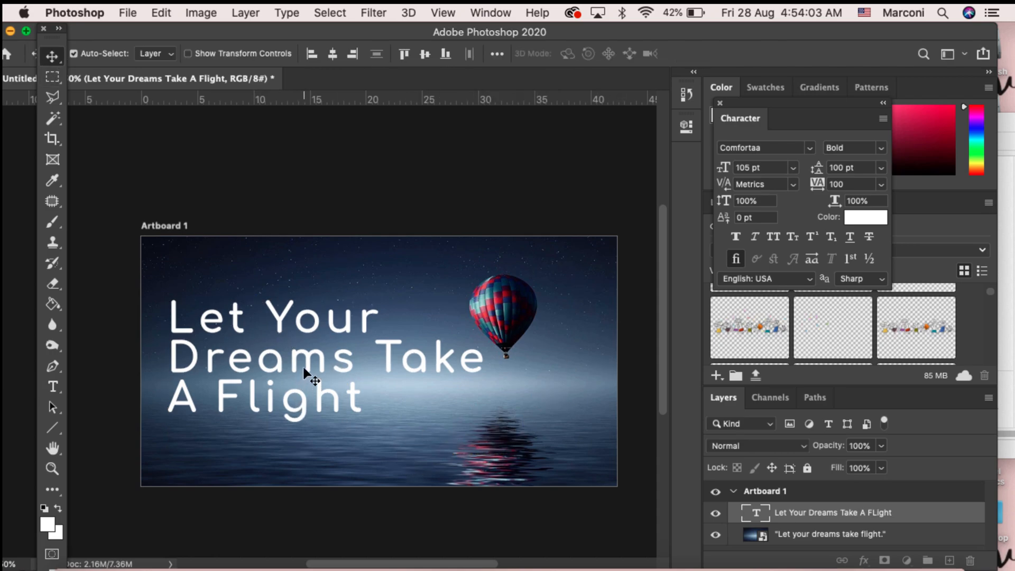
pyautogui.moveTo(300, 366); pyautogui.dragTo(300, 373)
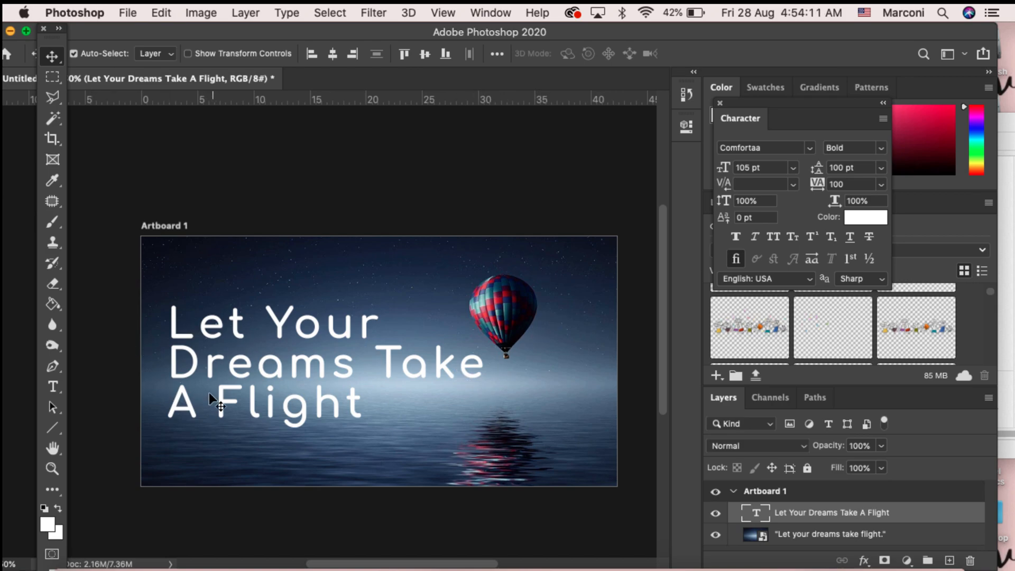
# Step: Switch to Finder and place Dvalop Logo.png from the Photoshop Part 1 folder onto the artboard
pyautogui.click(75, 553)
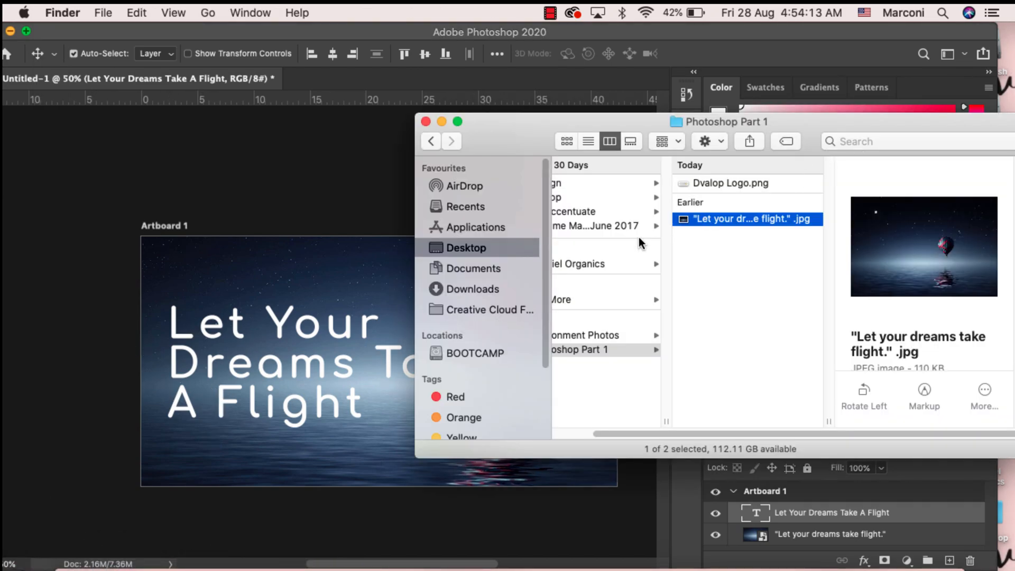
pyautogui.click(702, 185)
pyautogui.moveTo(512, 138); pyautogui.dragTo(530, 137)
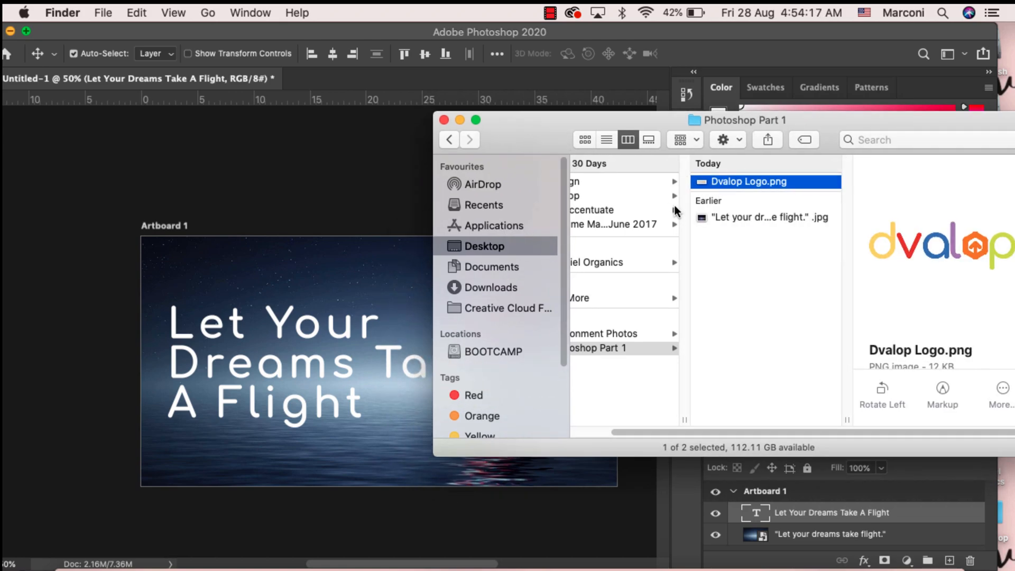
pyautogui.moveTo(694, 183); pyautogui.dragTo(242, 293)
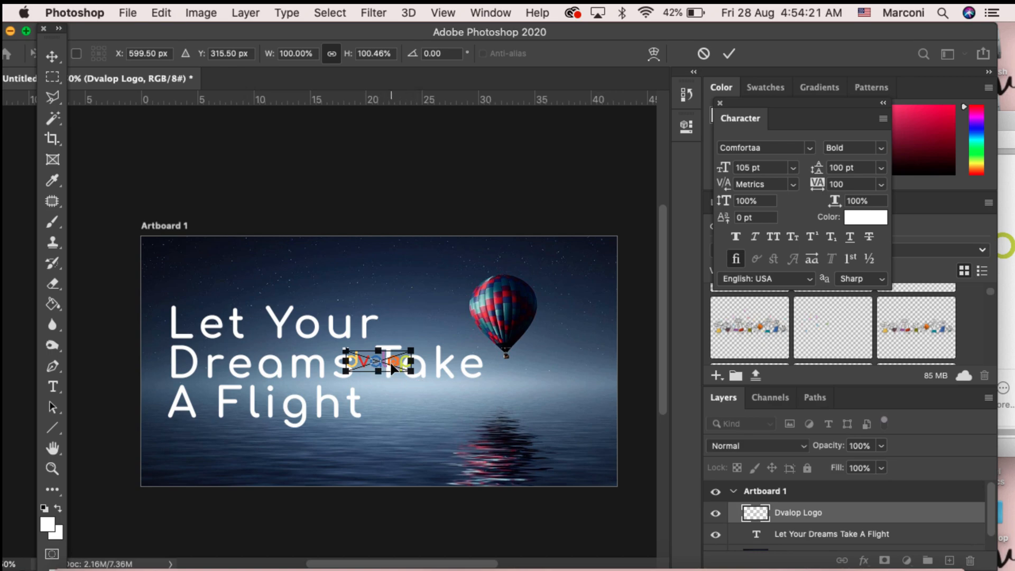
pyautogui.press('Return')
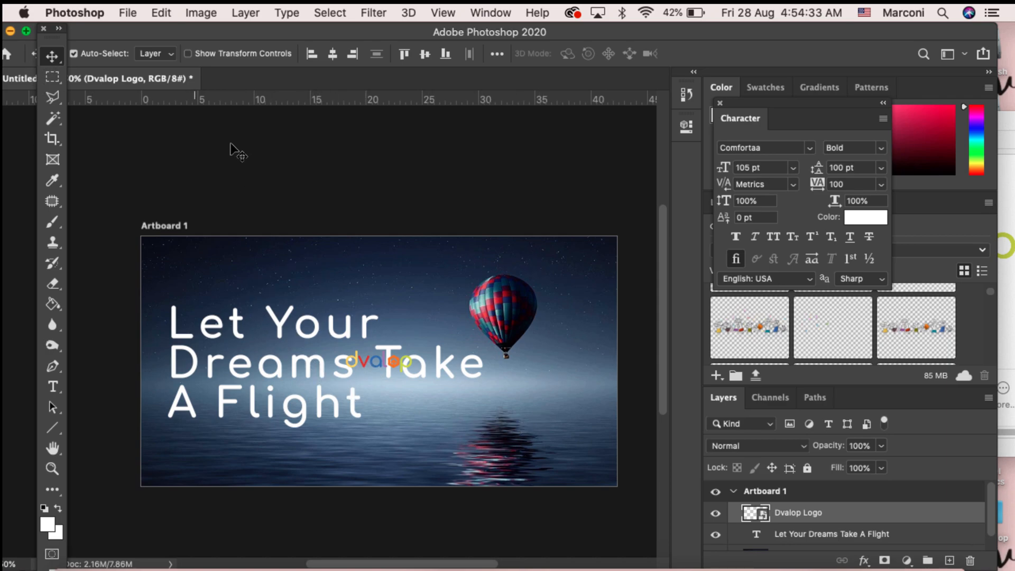
# Step: Move the Dvalop logo to the artboard's top-left corner, above the title
pyautogui.moveTo(365, 360); pyautogui.dragTo(362, 356)
pyautogui.press('super+z')
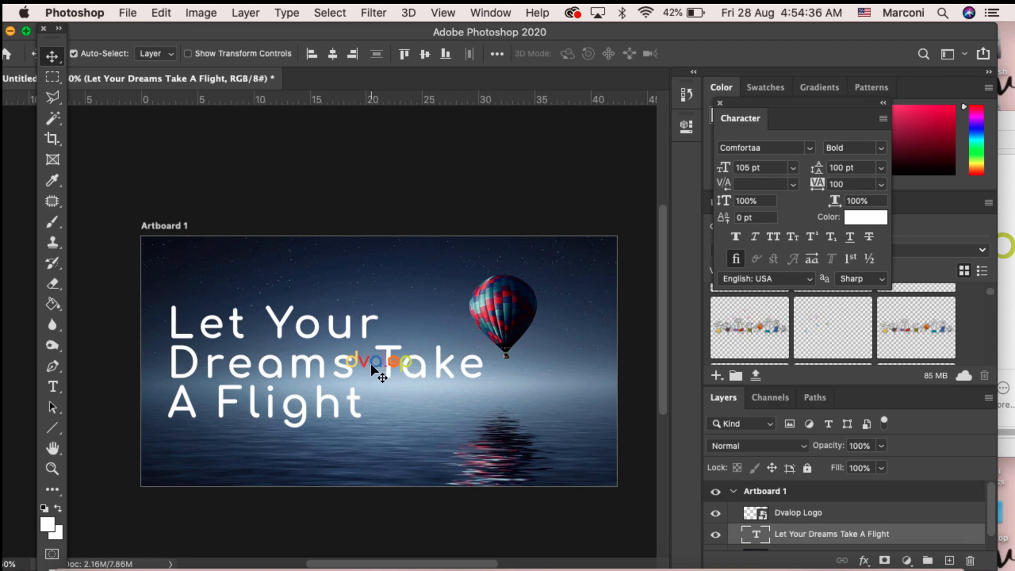
pyautogui.click(789, 520)
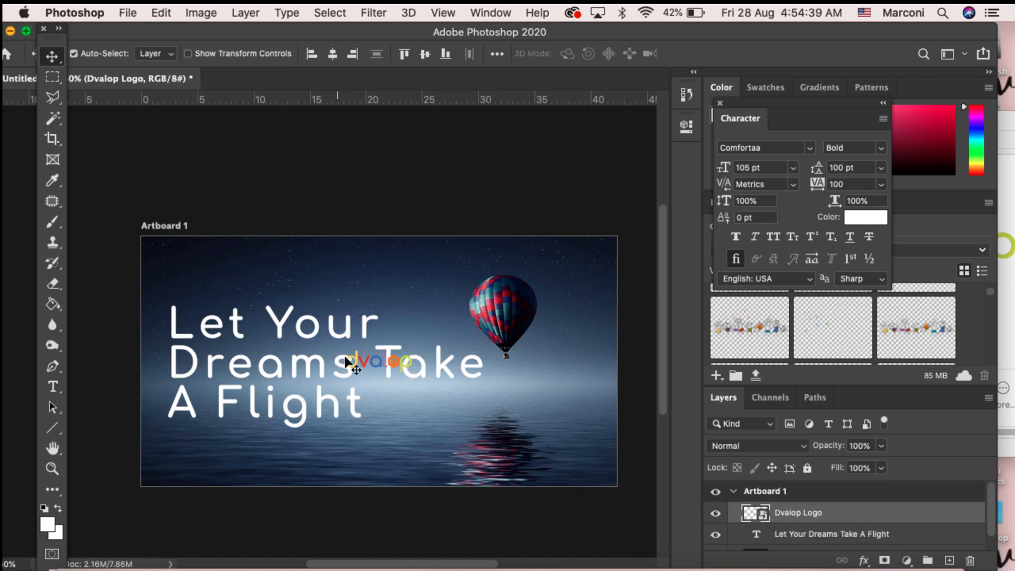
pyautogui.moveTo(368, 359); pyautogui.dragTo(198, 267)
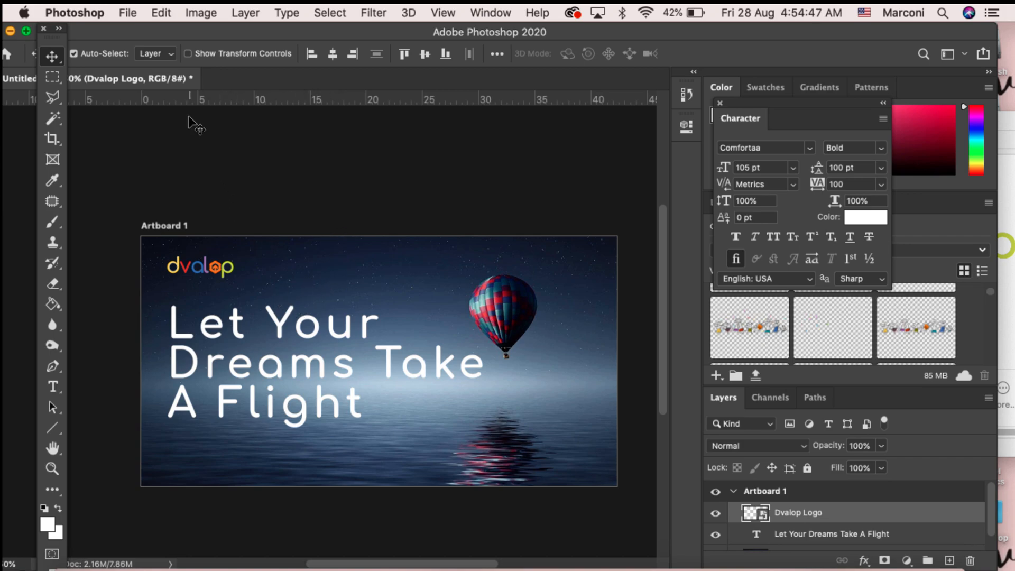
# Step: Scale the logo up proportionally to about 127% and commit the transform
pyautogui.click(163, 13)
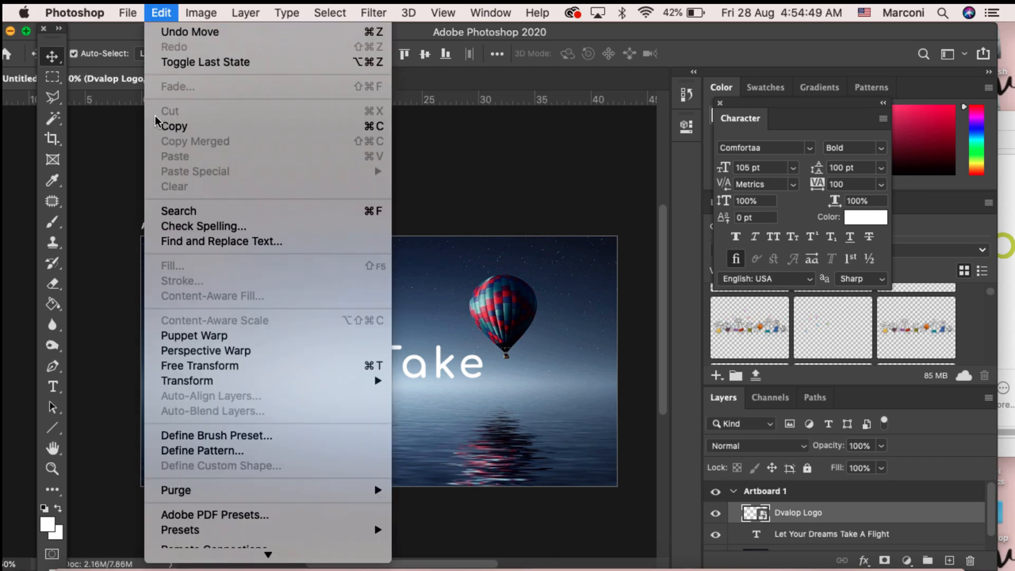
pyautogui.moveTo(290, 381)
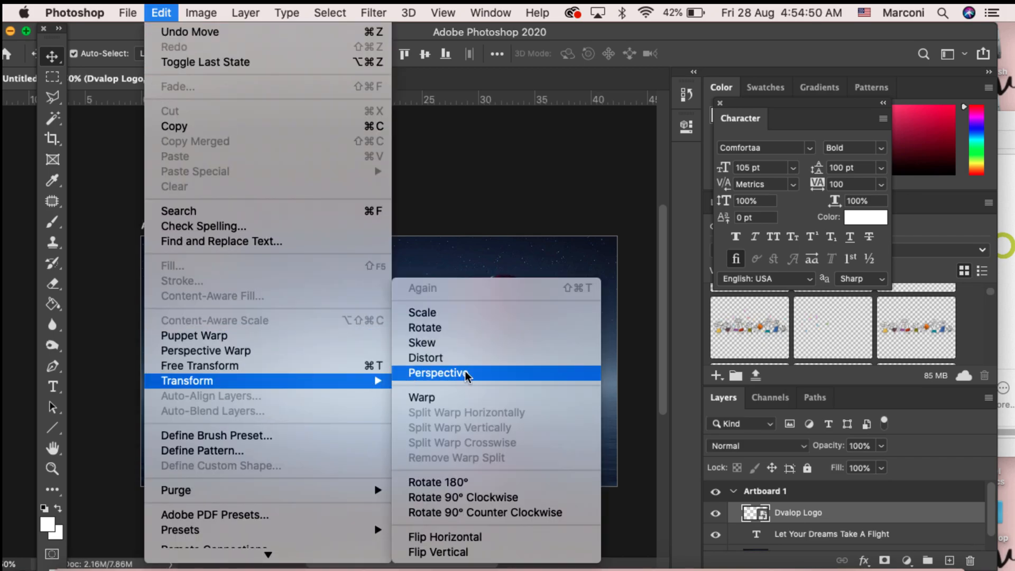
pyautogui.click(497, 317)
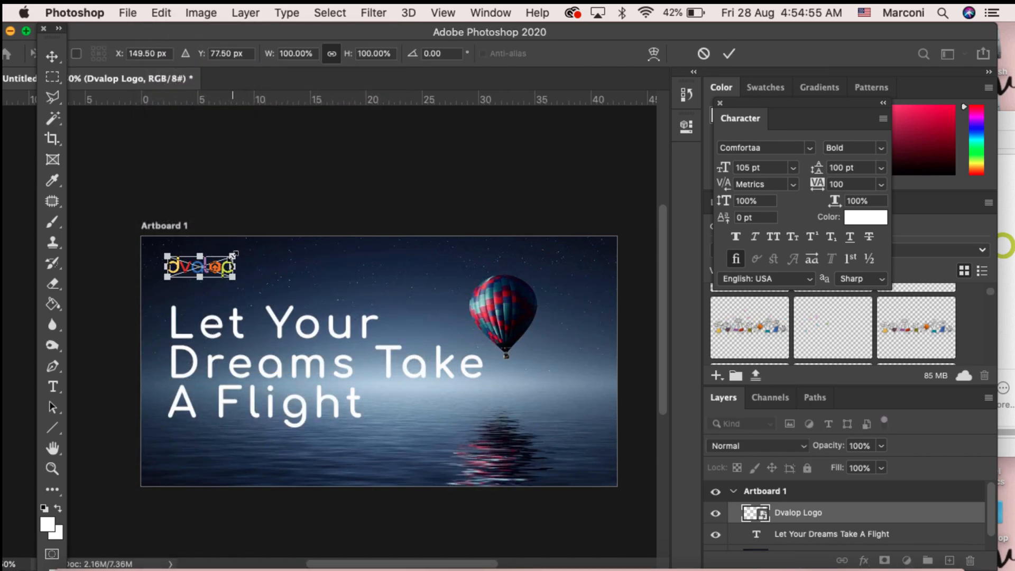
pyautogui.moveTo(233, 255); pyautogui.dragTo(253, 250)
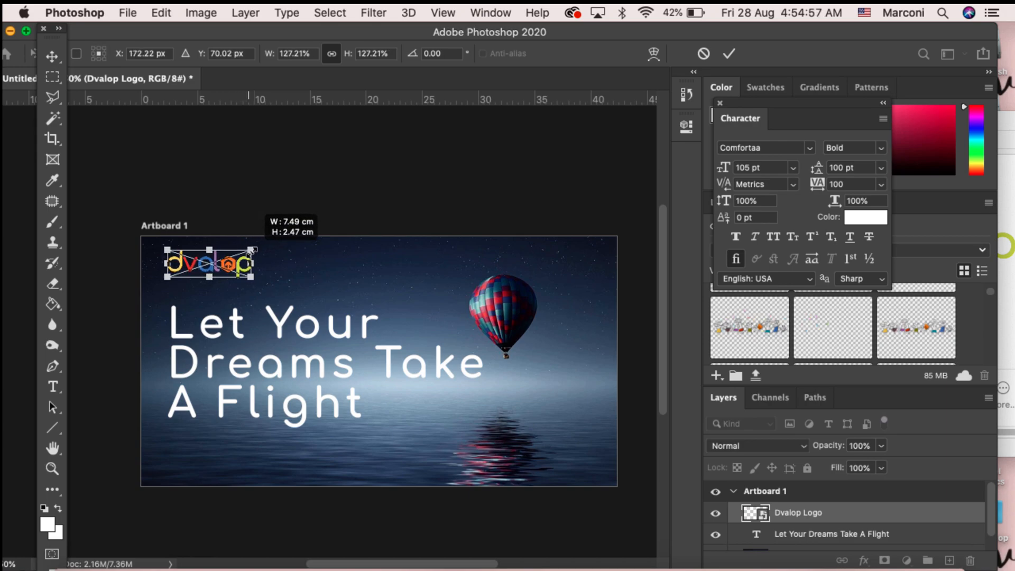
pyautogui.press('Return')
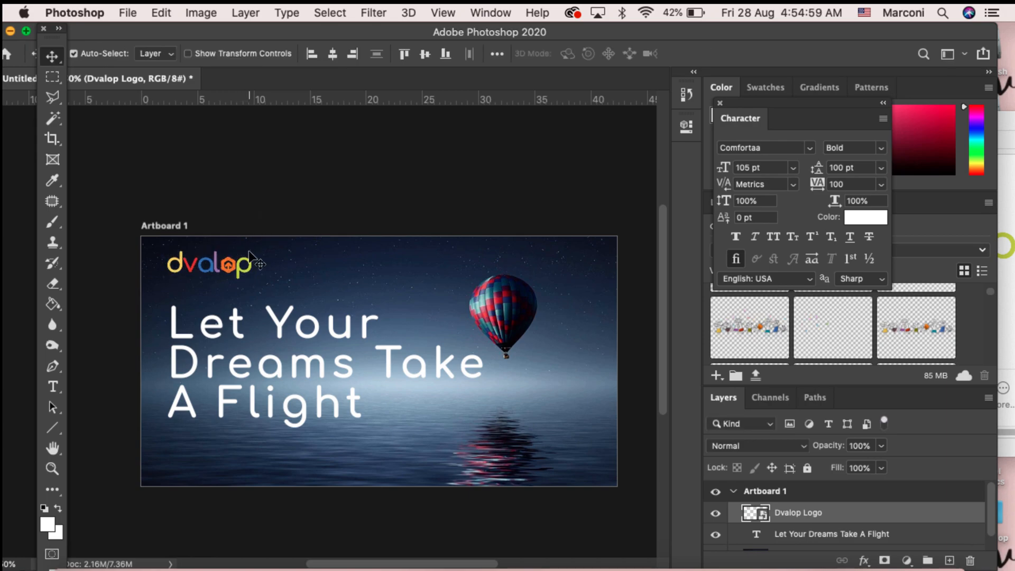
# Step: Select the logo layer and nudge the logo a few pixels to the right
pyautogui.moveTo(218, 263); pyautogui.dragTo(217, 265)
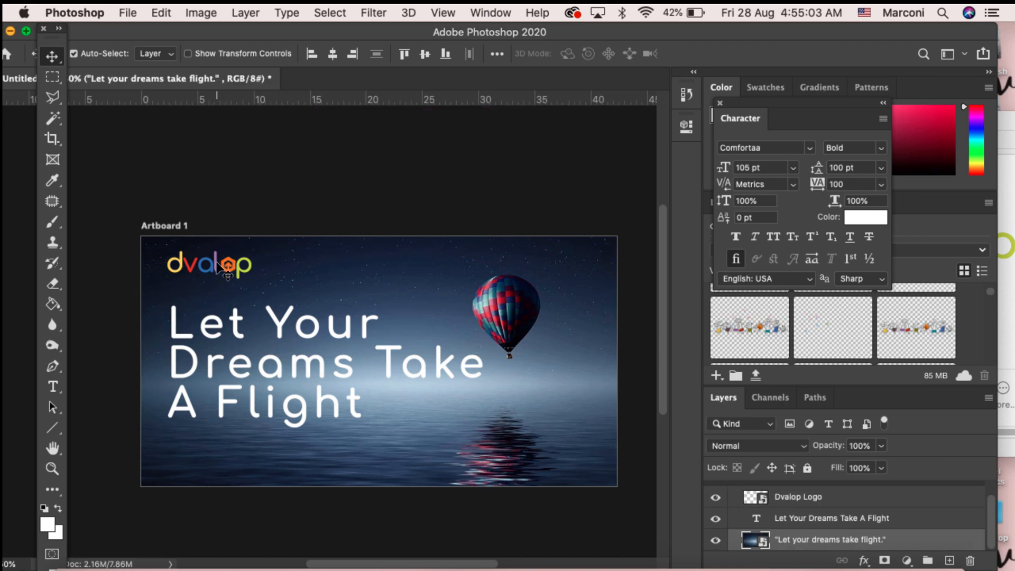
pyautogui.click(218, 264)
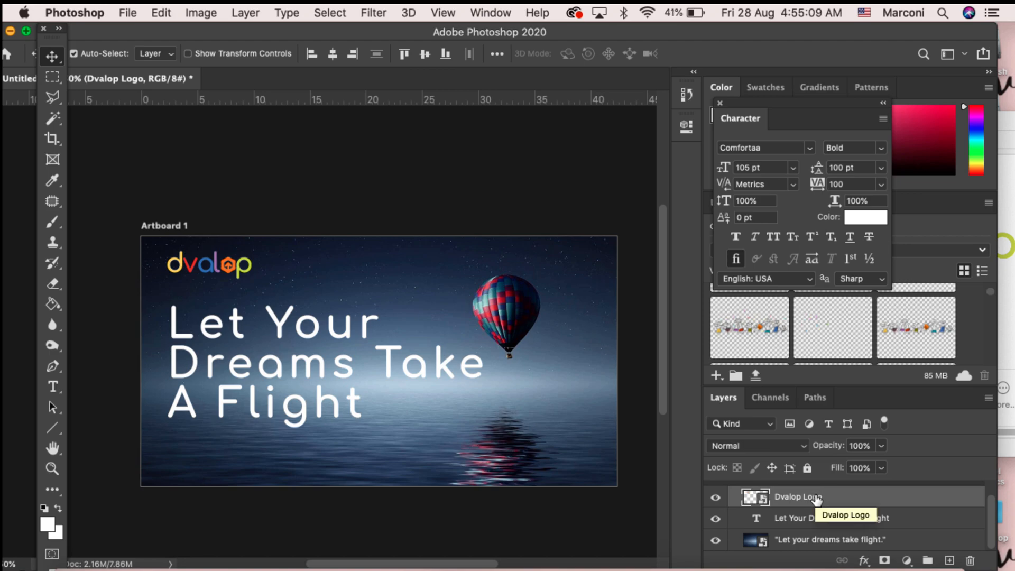
pyautogui.press('Right')
pyautogui.press('Right')
pyautogui.press('Right')
pyautogui.press('Right')
pyautogui.press('Right')
pyautogui.press('Right')
pyautogui.press('Right')
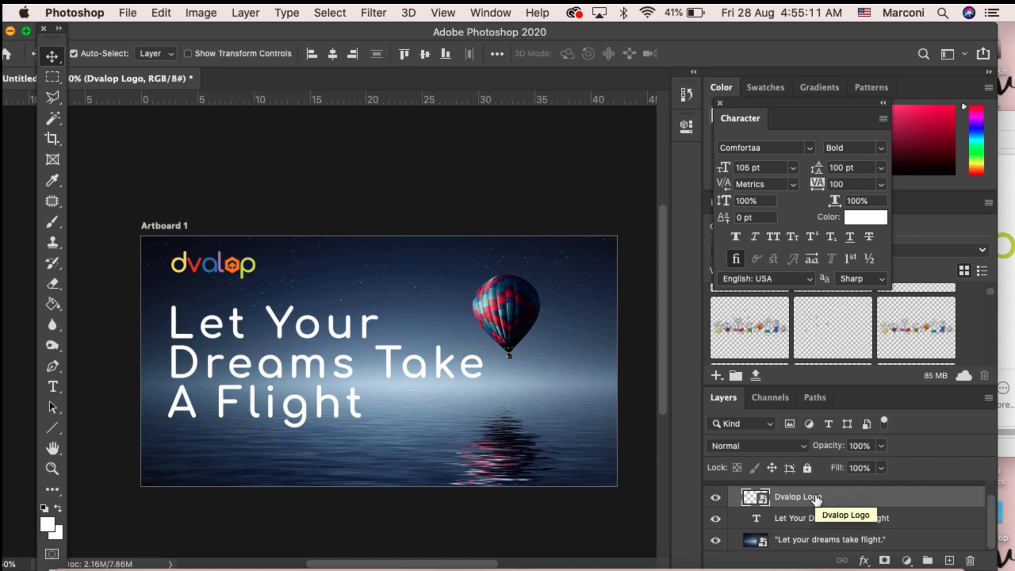
pyautogui.press('Down')
pyautogui.press('Down')
pyautogui.press('Down')
pyautogui.press('Down')
pyautogui.press('Down')
pyautogui.press('Down')
pyautogui.press('Down')
pyautogui.press('Down')
pyautogui.press('Down')
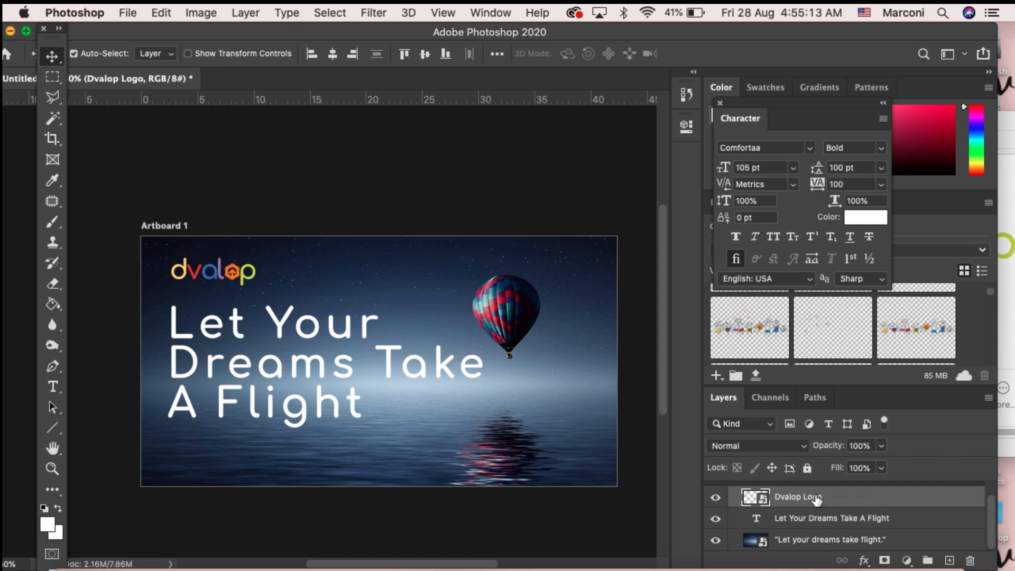
pyautogui.press('Up')
pyautogui.press('Up')
pyautogui.press('Up')
pyautogui.press('Up')
pyautogui.press('Up')
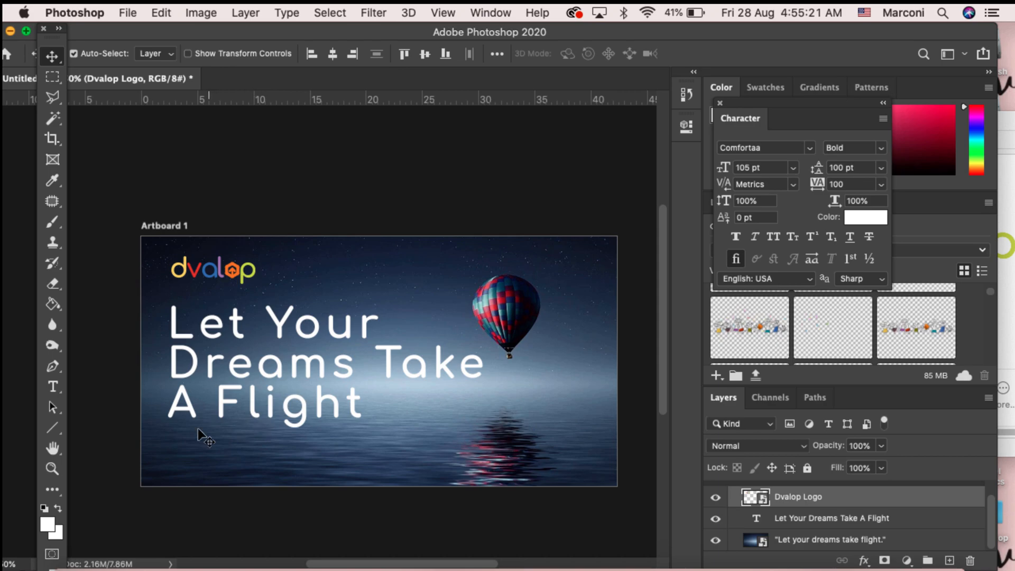
pyautogui.click(53, 392)
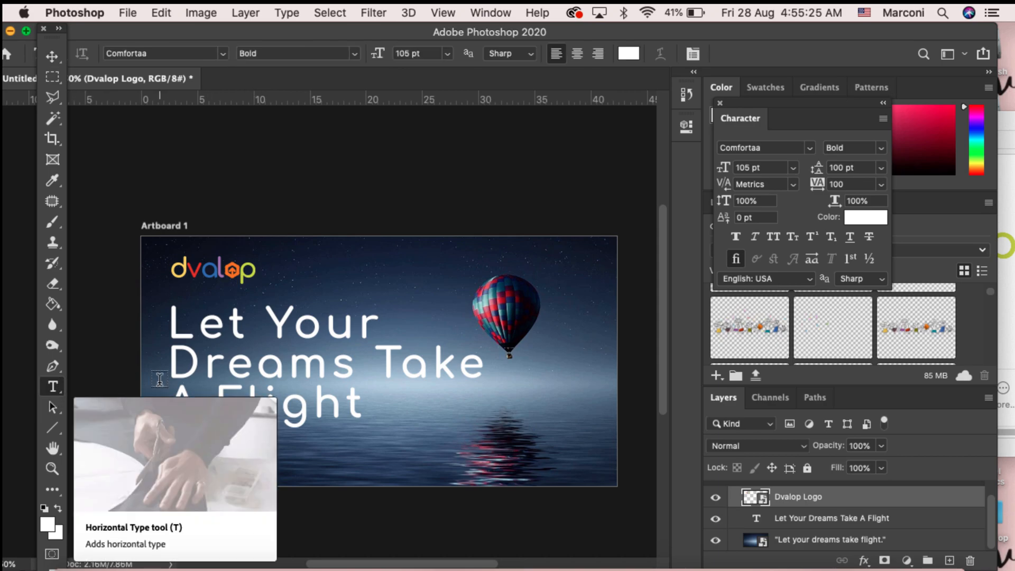
pyautogui.click(291, 269)
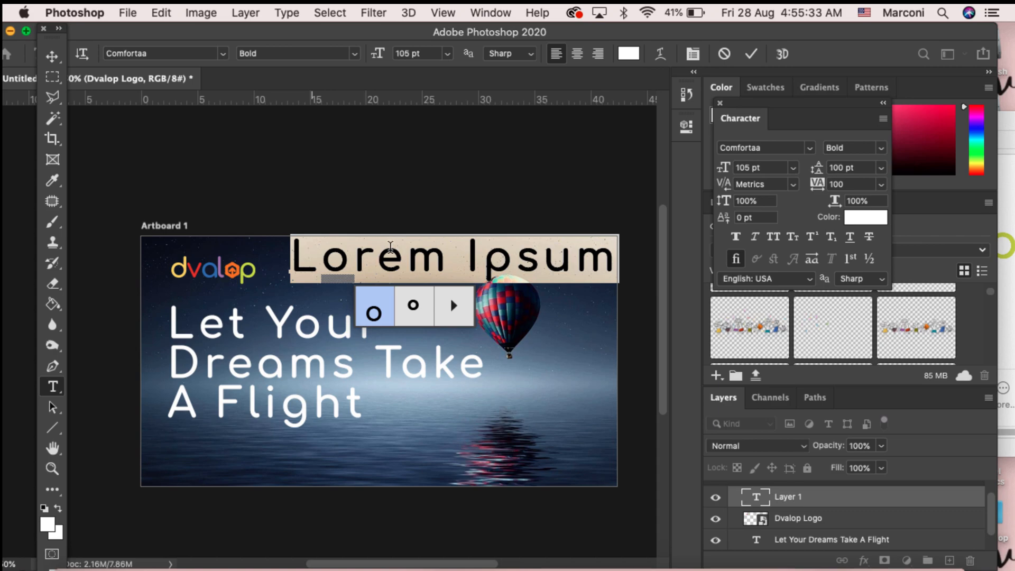
pyautogui.write('ww')
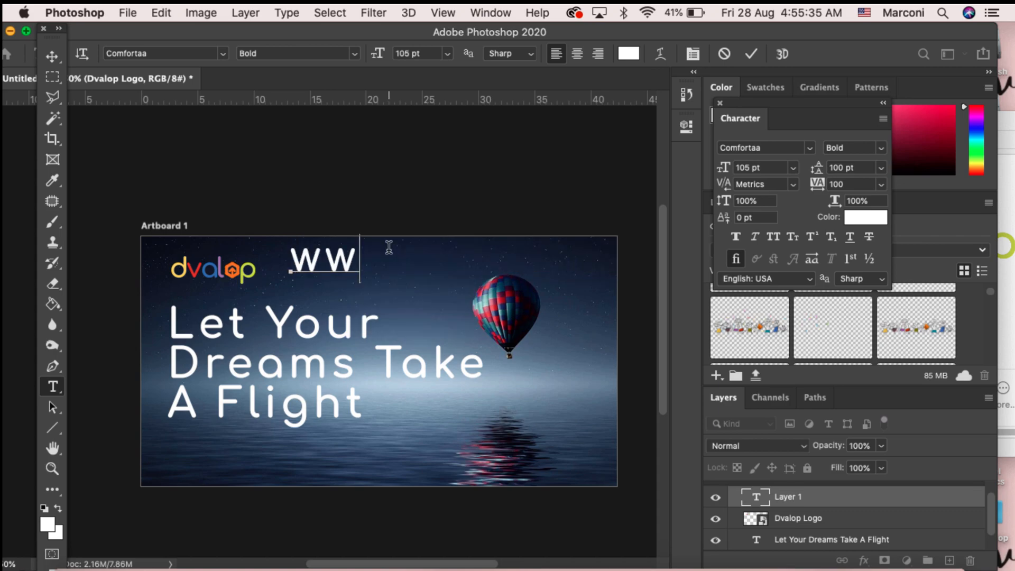
pyautogui.write('w.dva')
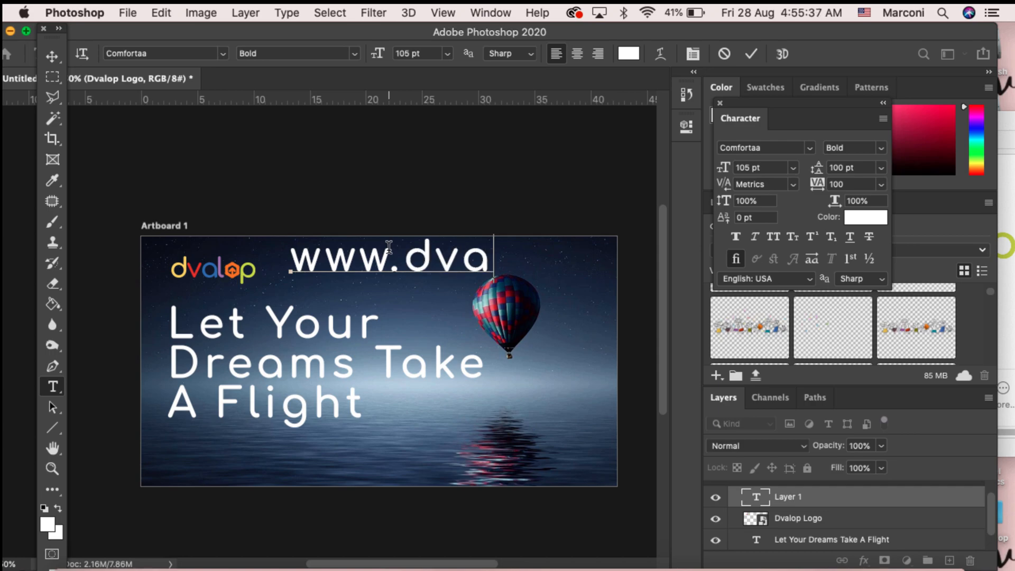
pyautogui.write('lop.co')
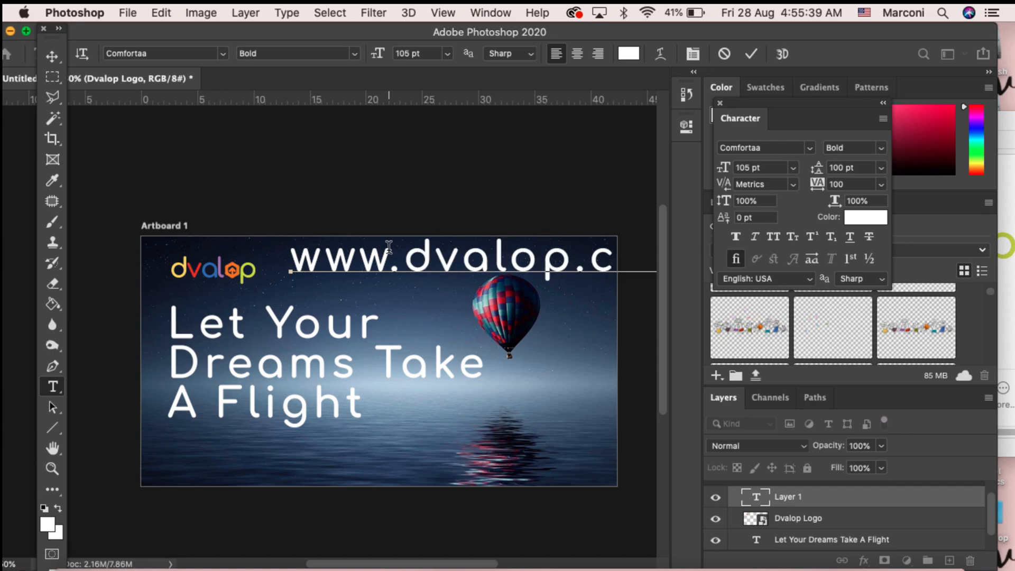
# Step: Select all the web address text and set its font to Roboto
pyautogui.press('super+a')
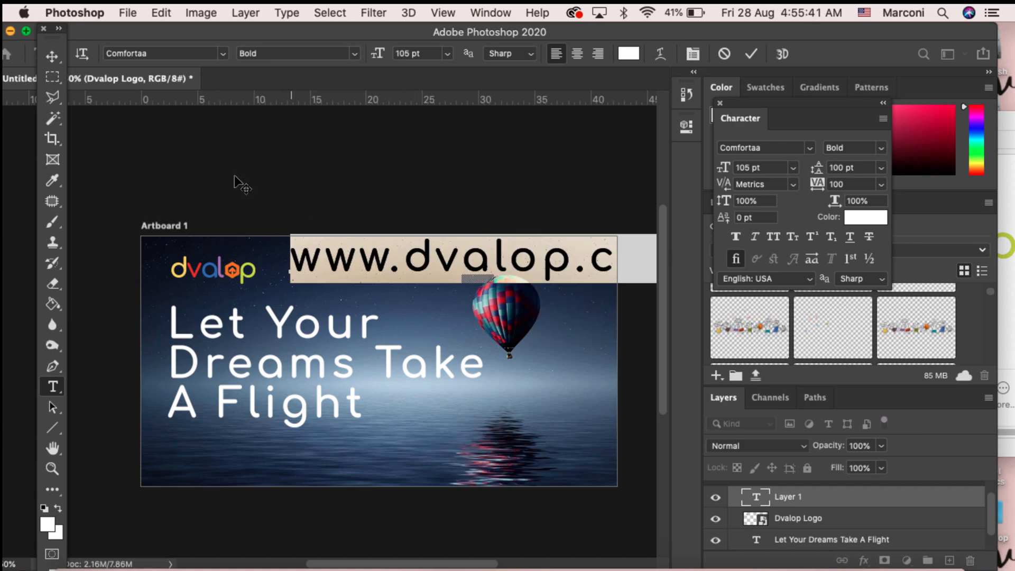
pyautogui.click(223, 53)
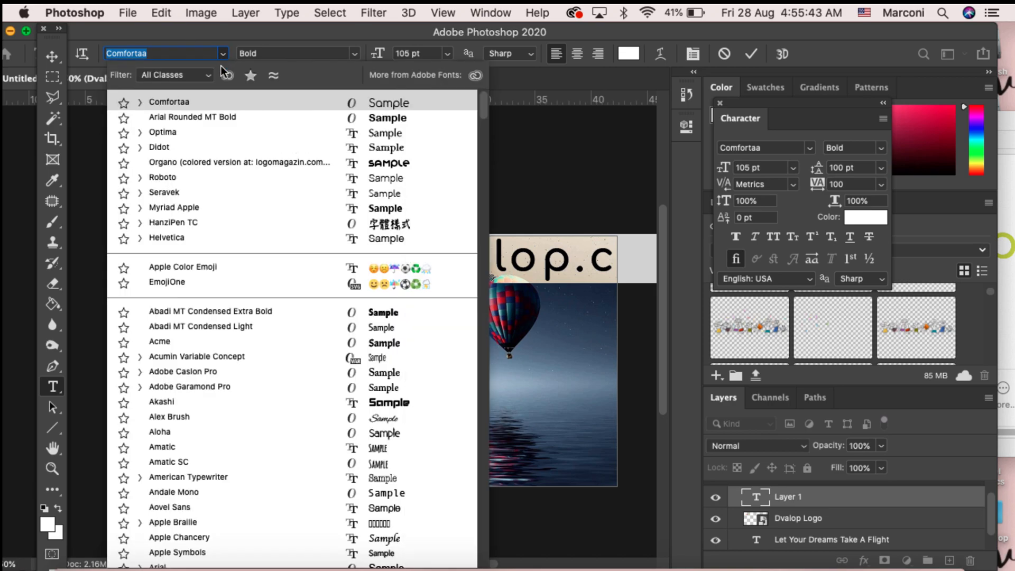
pyautogui.click(217, 132)
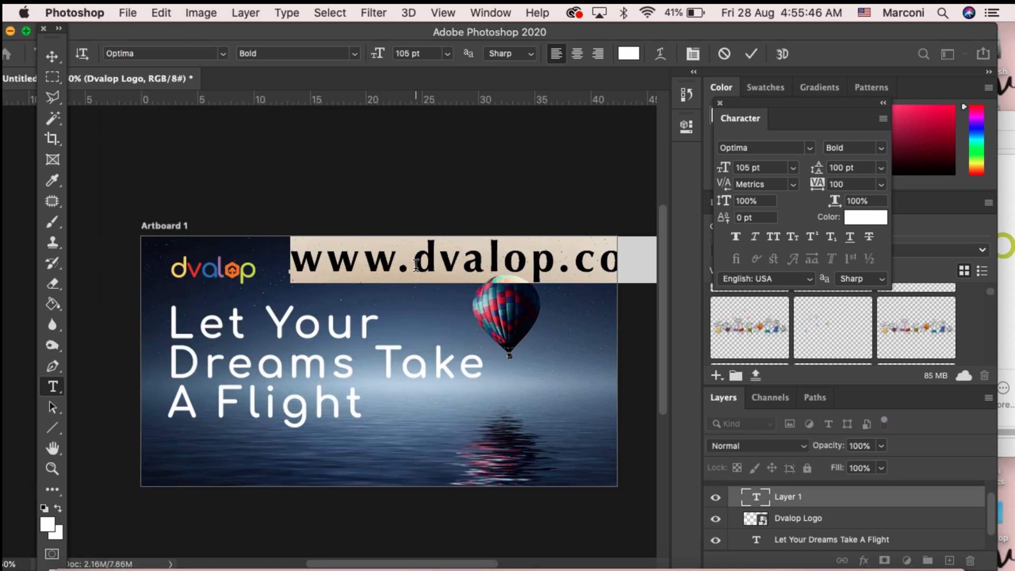
pyautogui.click(223, 53)
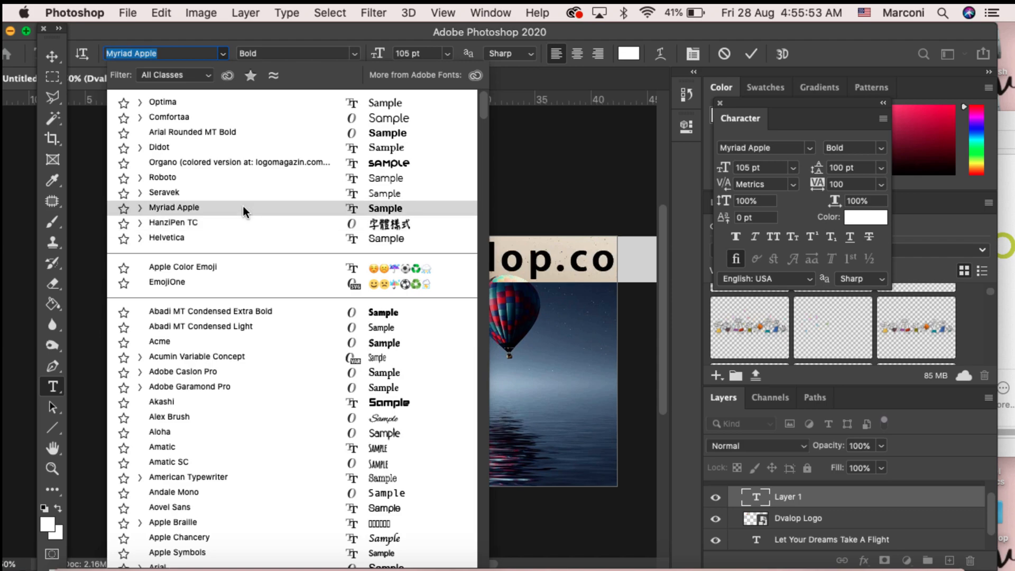
pyautogui.click(234, 179)
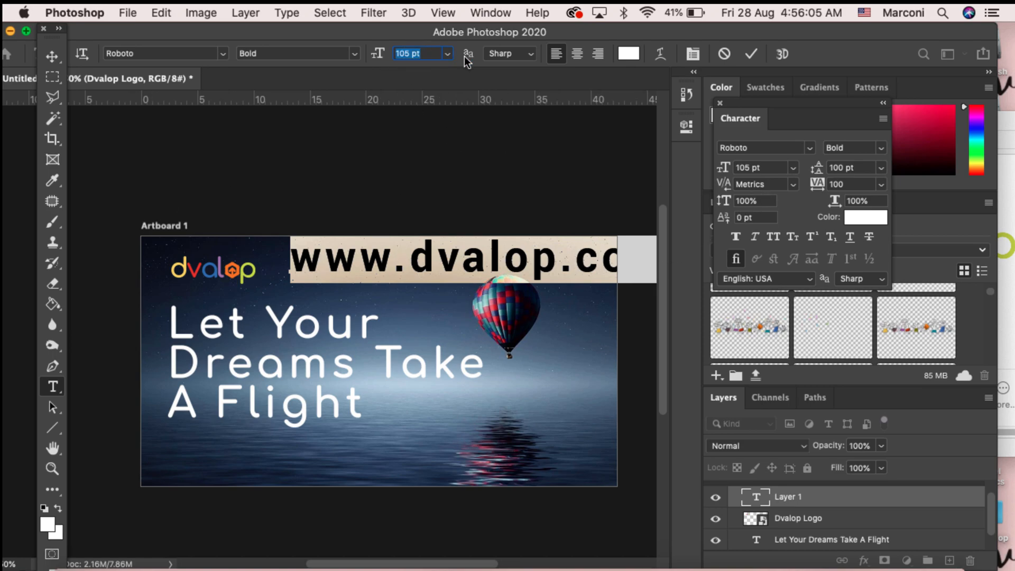
# Step: Set the web address text size to 30 pt and shift it slightly left beside the logo
pyautogui.click(448, 55)
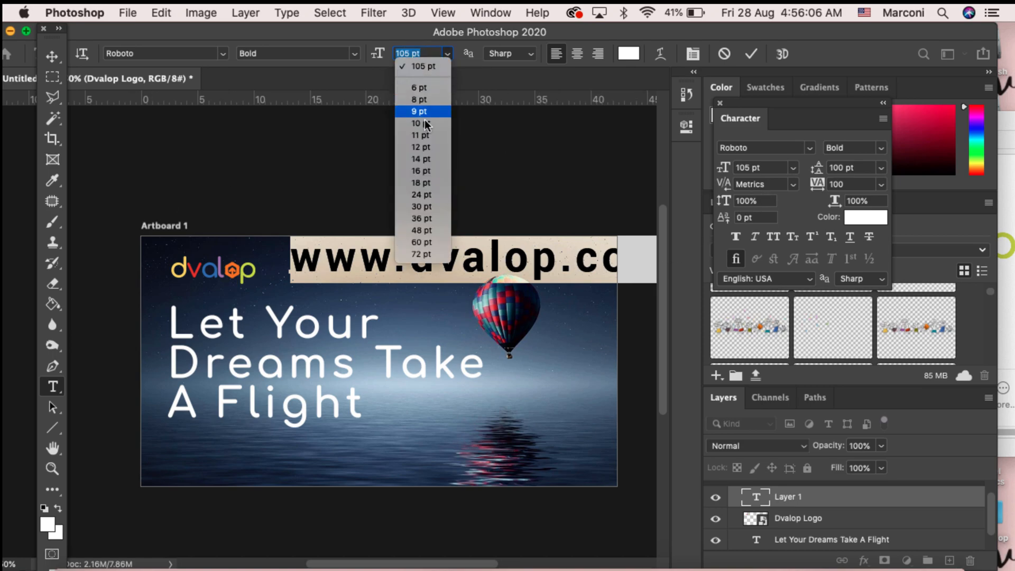
pyautogui.click(410, 159)
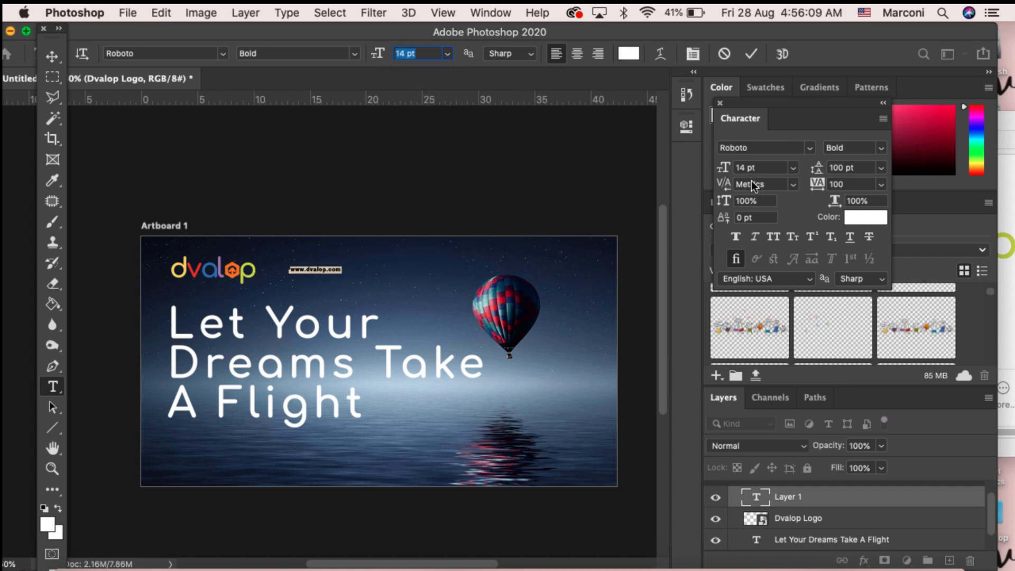
pyautogui.click(769, 168)
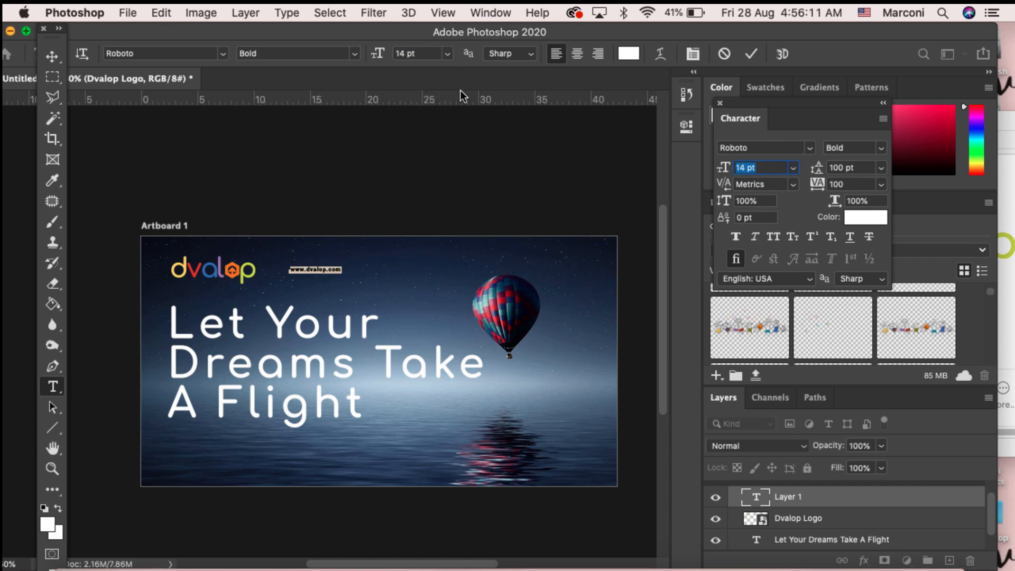
pyautogui.write('30')
pyautogui.press('Return')
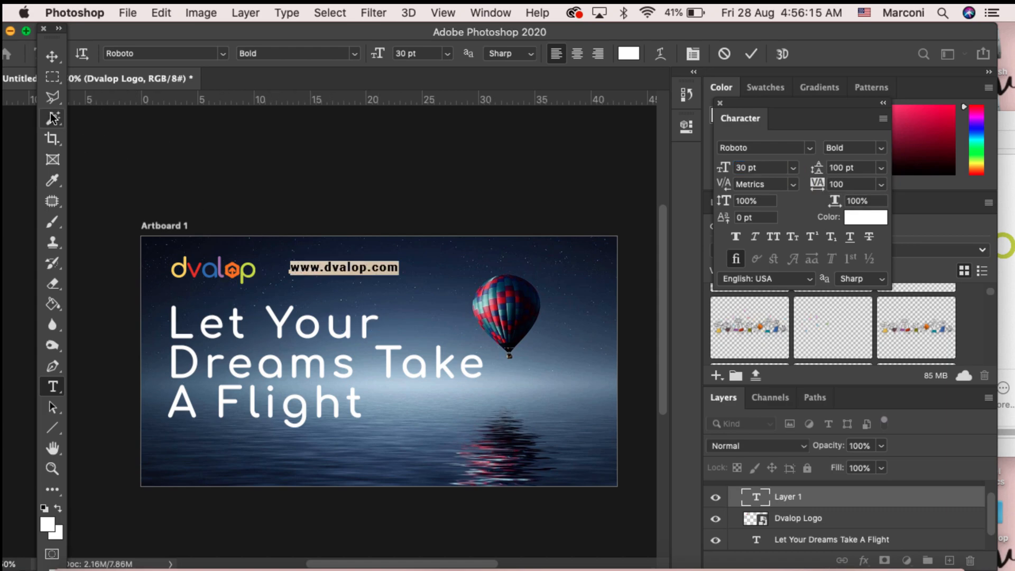
pyautogui.click(52, 56)
pyautogui.moveTo(338, 269); pyautogui.dragTo(325, 271)
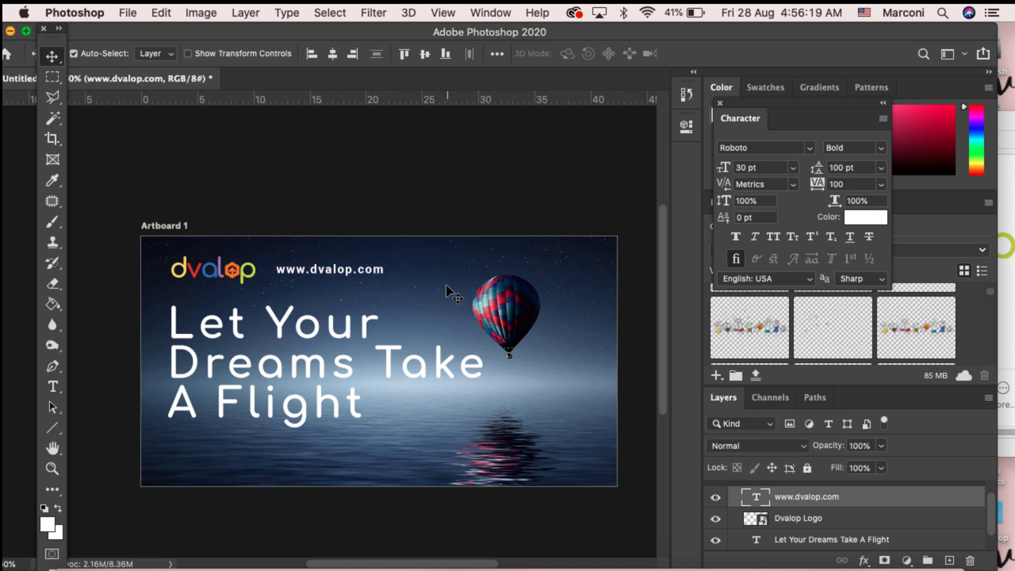
# Step: Change the web address text's font to Comfortaa Regular
pyautogui.press('t')
pyautogui.doubleClick(340, 267)
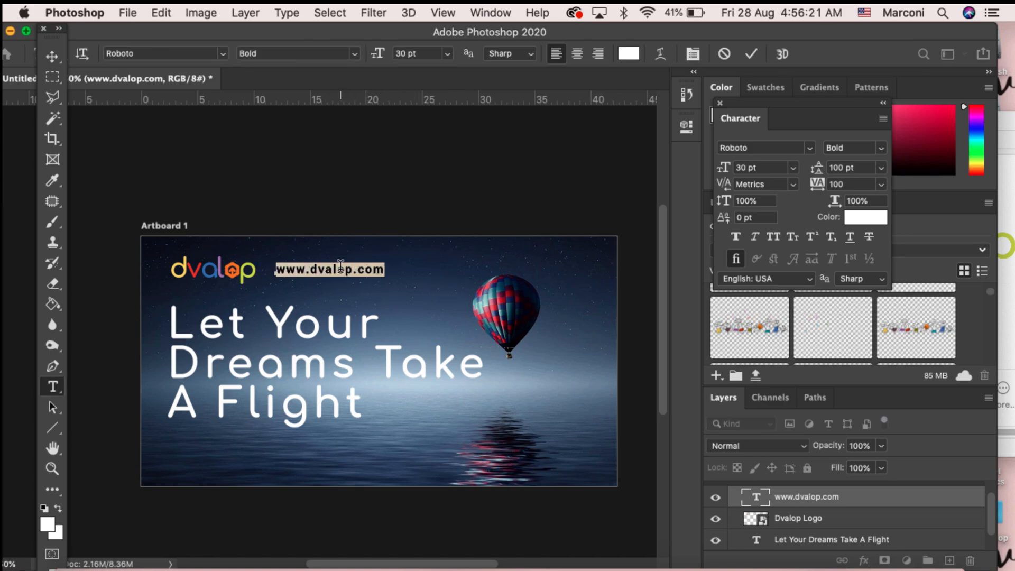
pyautogui.click(200, 54)
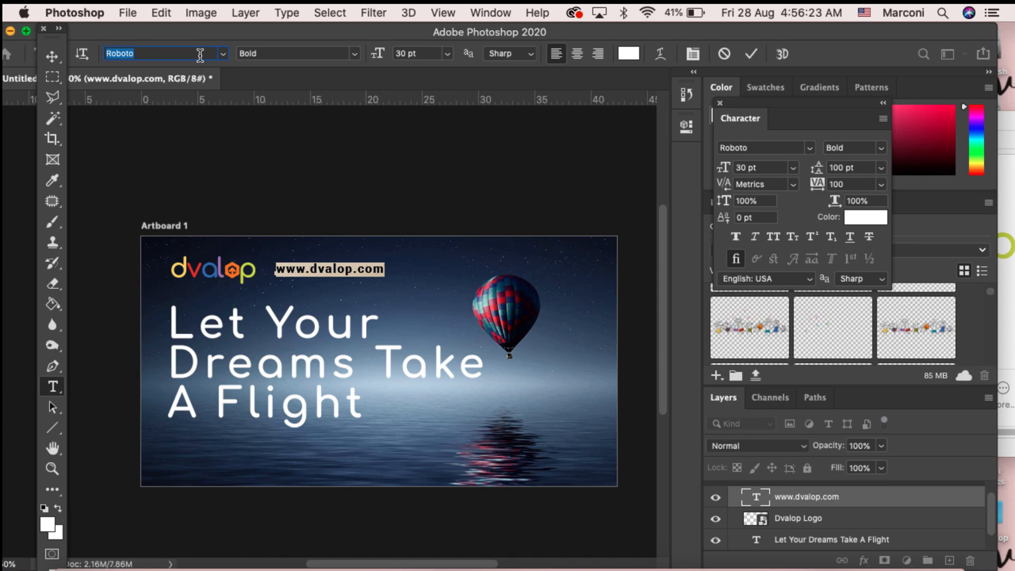
pyautogui.write('com')
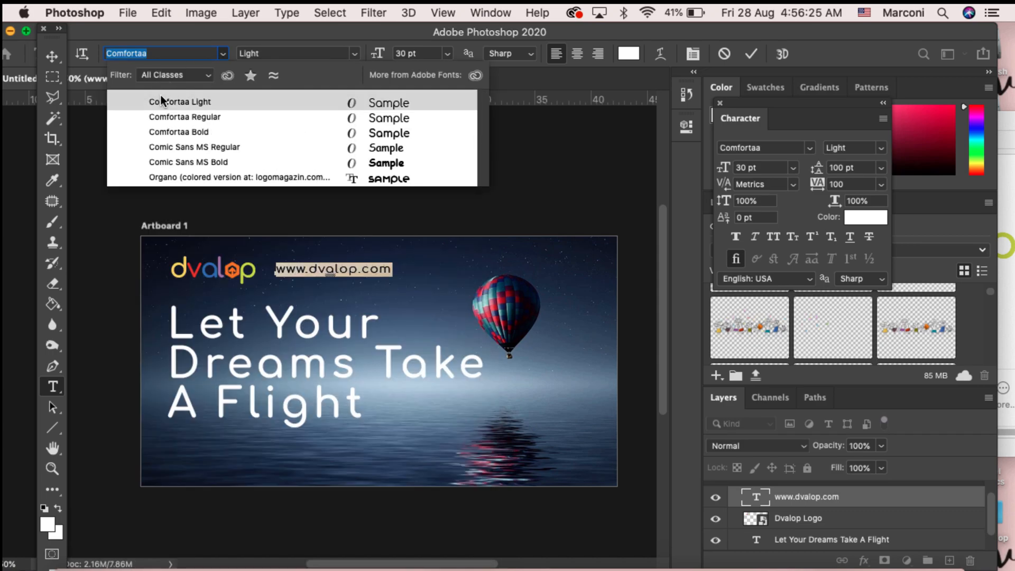
pyautogui.click(176, 112)
pyautogui.click(358, 264)
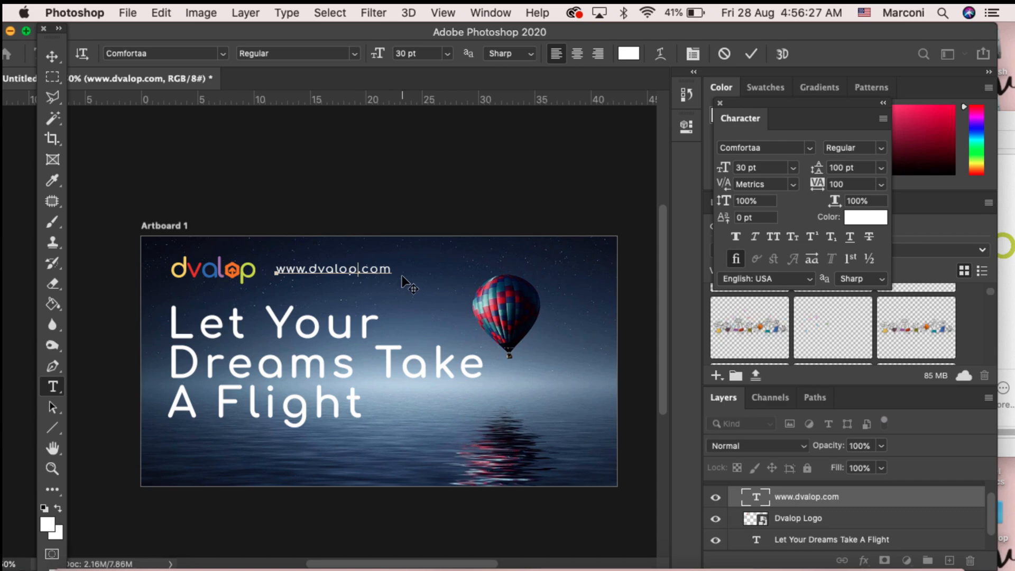
# Step: Select all the web address text and set its size to 24 pt
pyautogui.moveTo(390, 265); pyautogui.dragTo(264, 265)
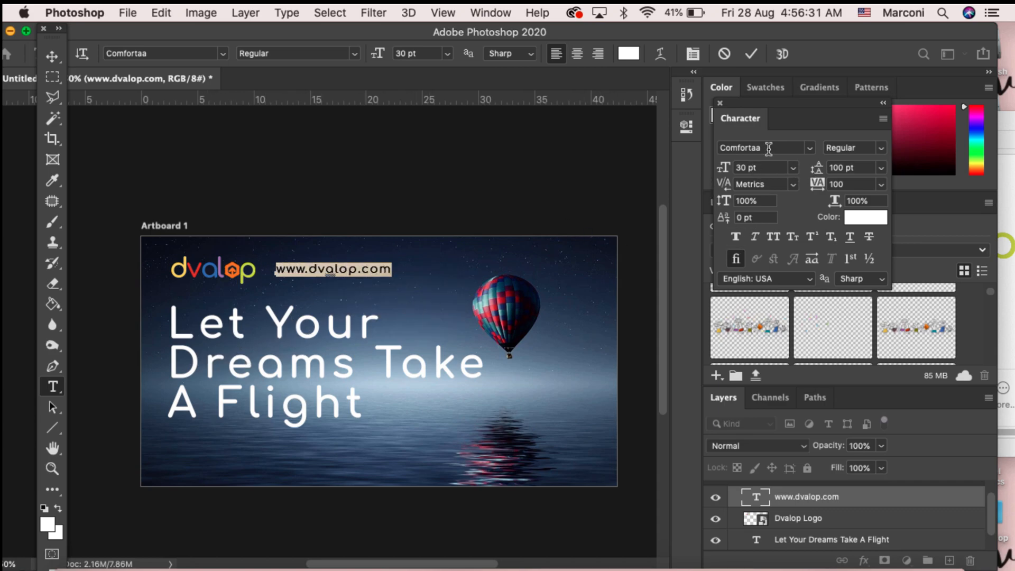
pyautogui.click(760, 167)
pyautogui.write('13')
pyautogui.press('Return')
pyautogui.click(768, 167)
pyautogui.write('14')
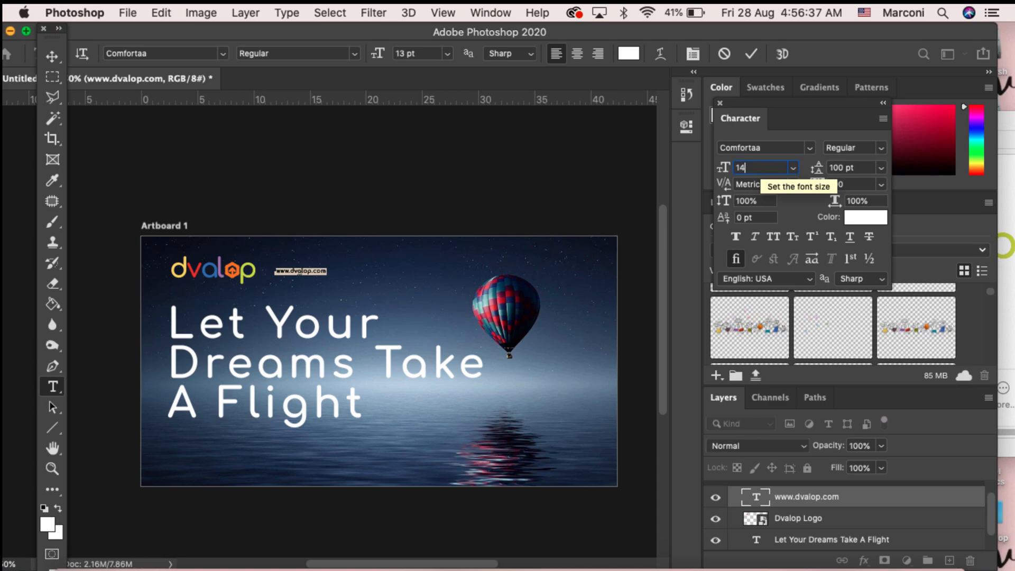
pyautogui.press('Return')
pyautogui.click(793, 167)
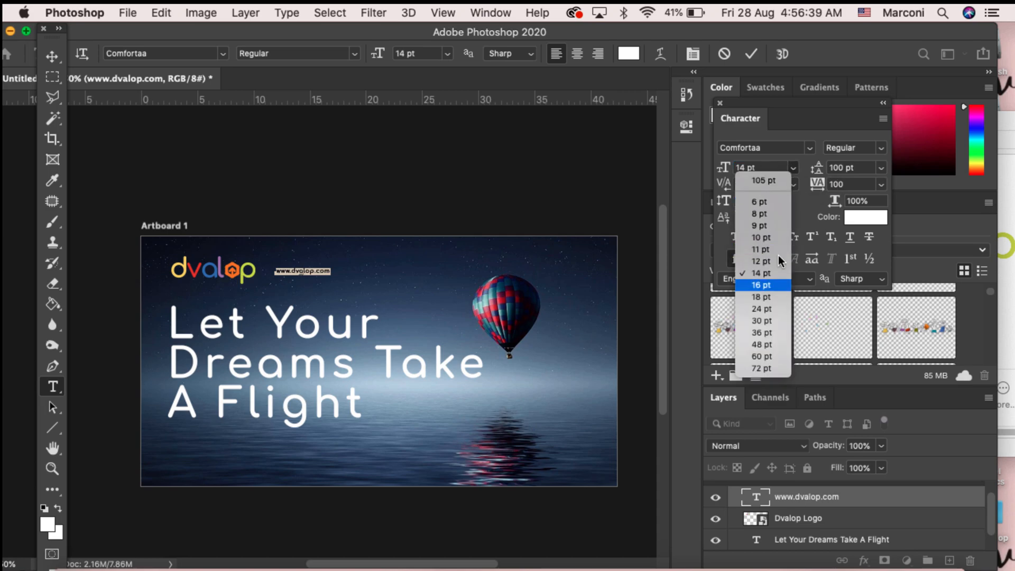
pyautogui.click(770, 308)
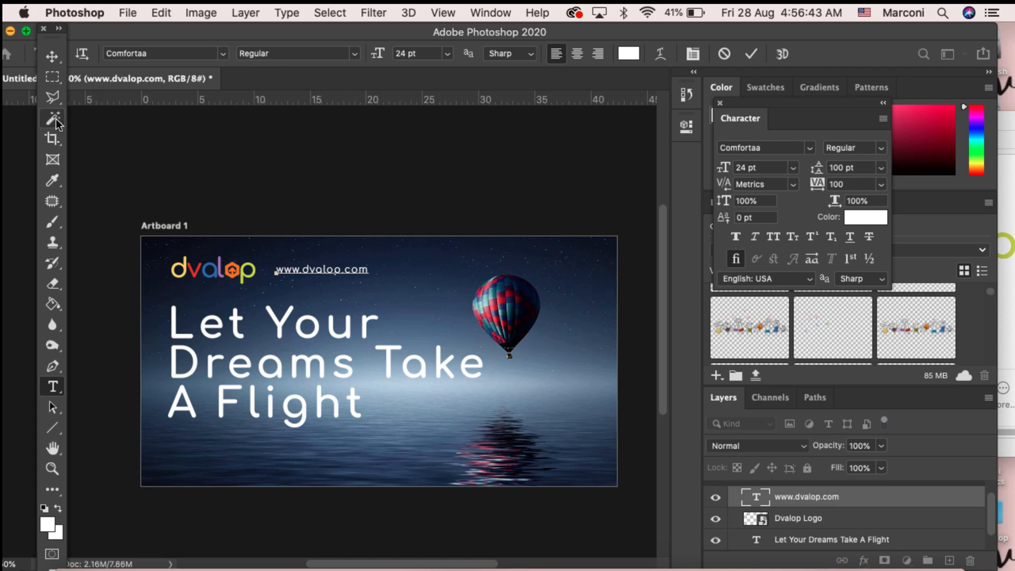
# Step: Nudge the "Let Your Dreams Take A Flight" title slightly down and to the right
pyautogui.click(52, 56)
pyautogui.moveTo(296, 336)
pyautogui.mouseDown()
pyautogui.moveTo(306, 336)
pyautogui.moveTo(291, 337)
pyautogui.mouseUp()
pyautogui.press('Right')
pyautogui.press('Right')
pyautogui.press('Right')
pyautogui.press('Right')
pyautogui.press('Right')
pyautogui.press('Right')
pyautogui.press('Right')
pyautogui.press('Right')
pyautogui.press('Right')
pyautogui.press('Right')
pyautogui.press('Right')
pyautogui.press('Right')
pyautogui.press('Right')
pyautogui.press('Right')
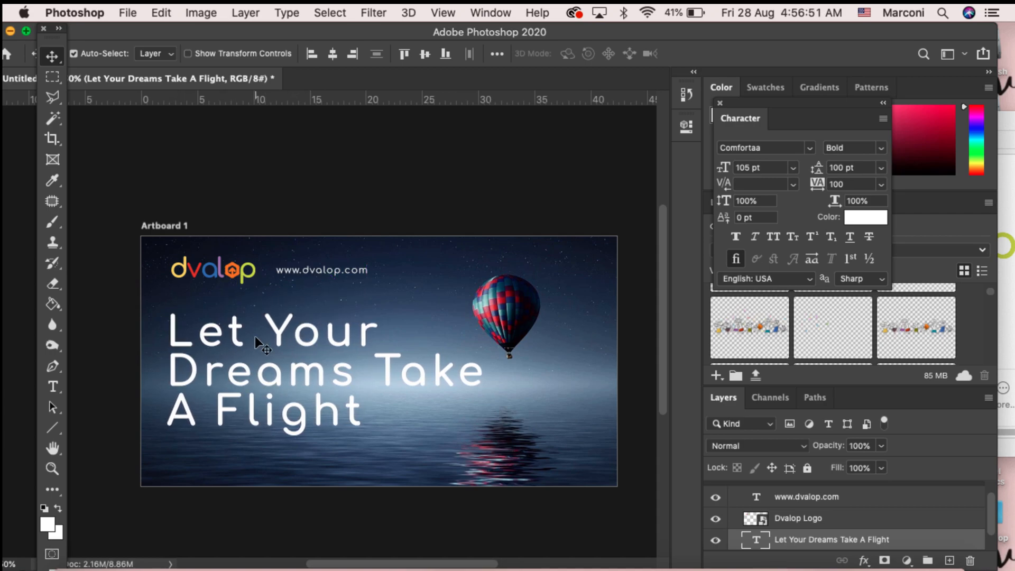
# Step: Draw a short vertical divider line between the logo and the web address
pyautogui.click(54, 431)
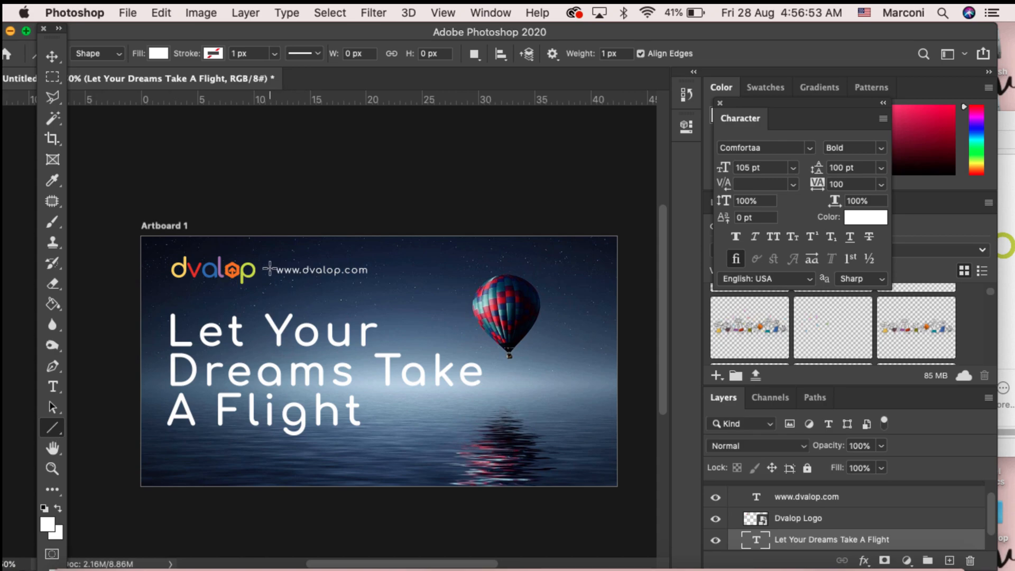
pyautogui.moveTo(266, 259); pyautogui.dragTo(266, 285)
pyautogui.click(52, 56)
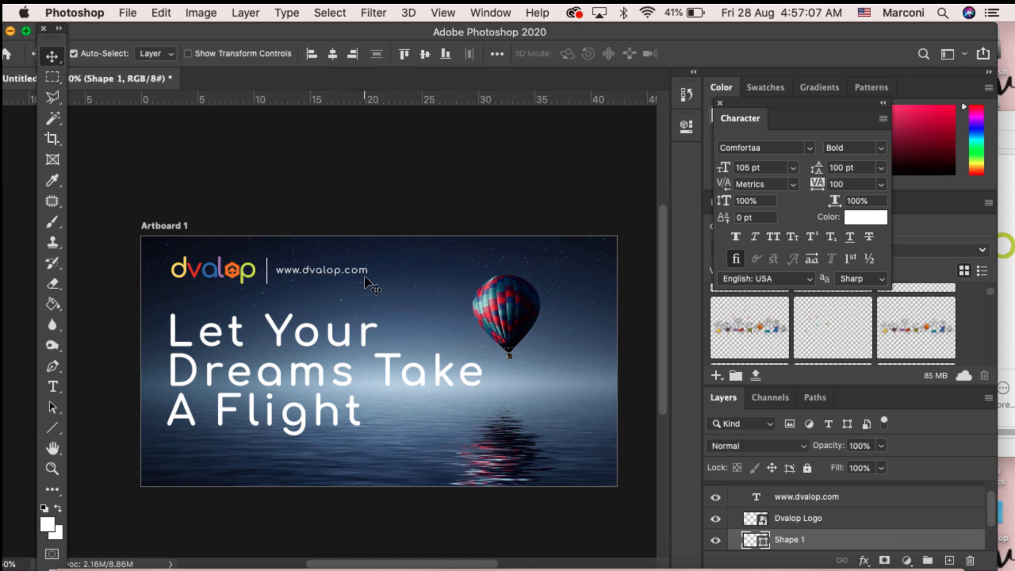
# Step: Select the web address text and nudge it a few pixels to the right
pyautogui.click(342, 269)
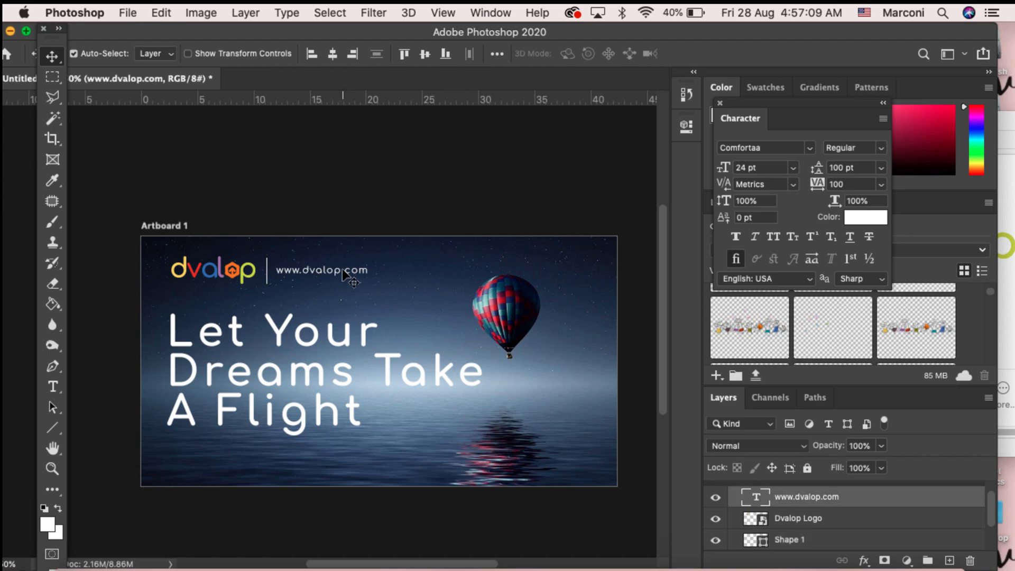
pyautogui.press('Right')
pyautogui.press('Right')
pyautogui.press('Right')
pyautogui.press('Right')
pyautogui.press('Right')
pyautogui.press('Right')
pyautogui.press('Right')
pyautogui.press('Right')
pyautogui.press('Right')
pyautogui.press('Right')
pyautogui.press('Right')
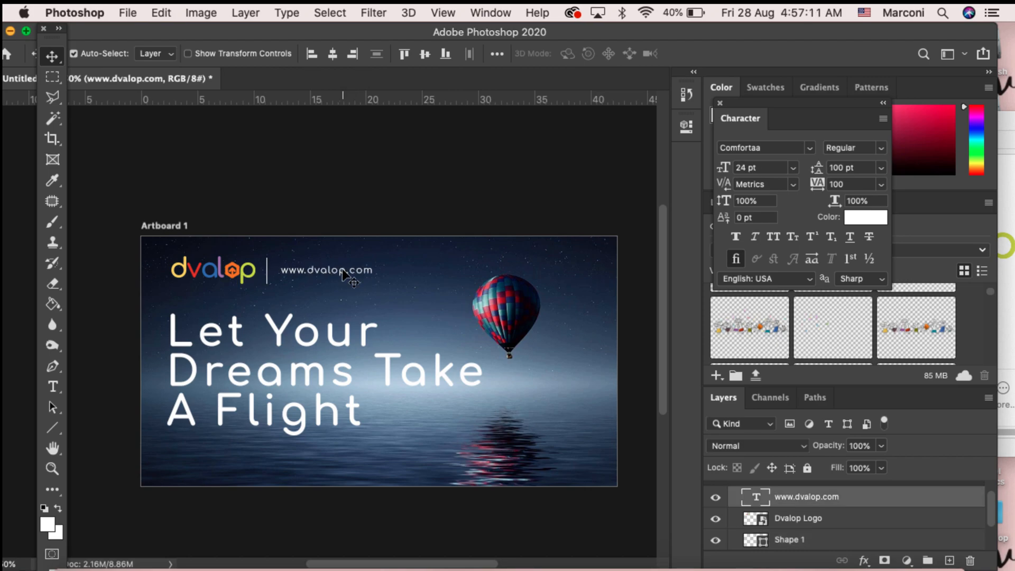
# Step: Select the balloon background image layer and move it up and to the right
pyautogui.scroll(-2, 360, 345)
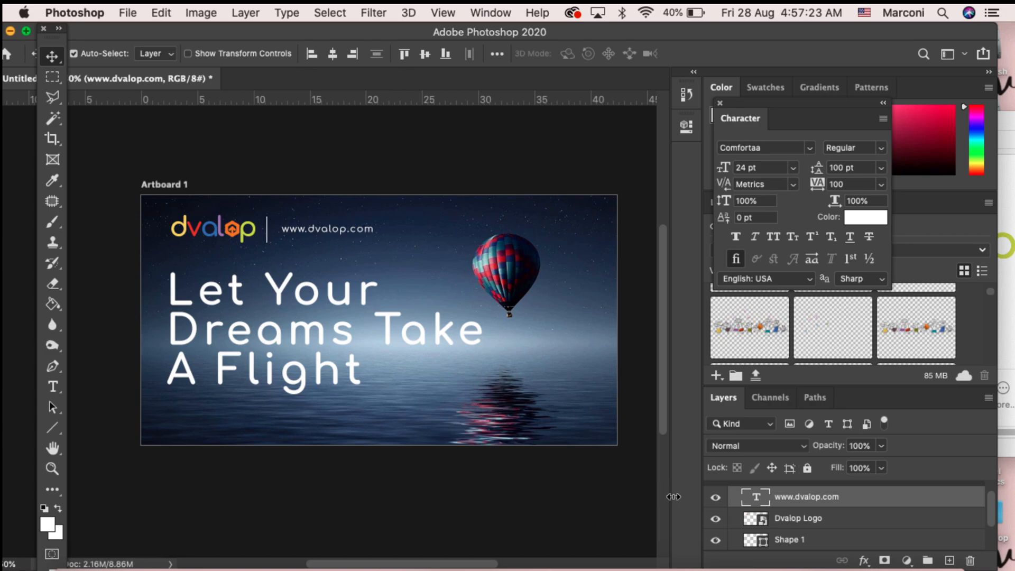
pyautogui.click(53, 79)
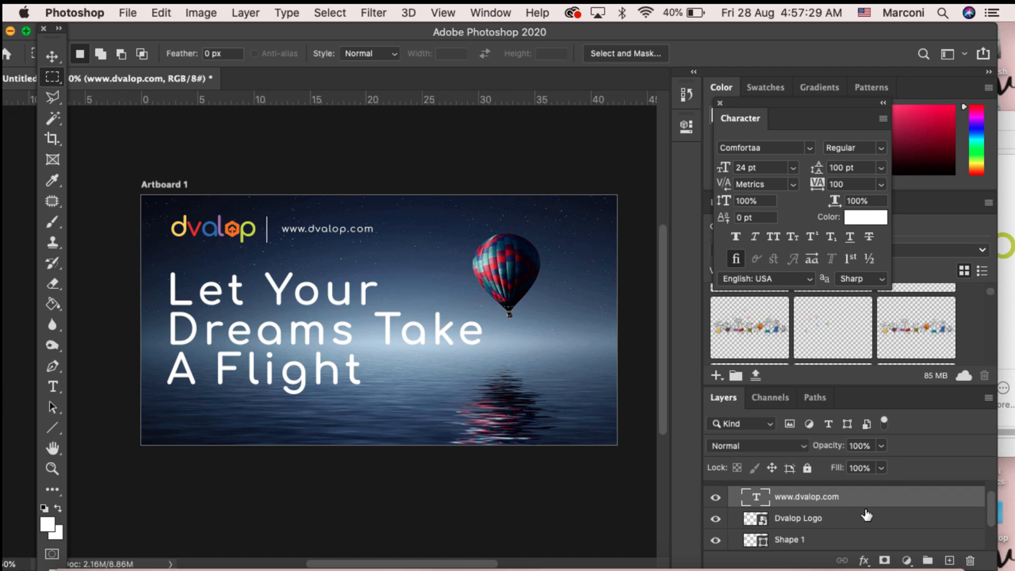
pyautogui.scroll(-2, 867, 516)
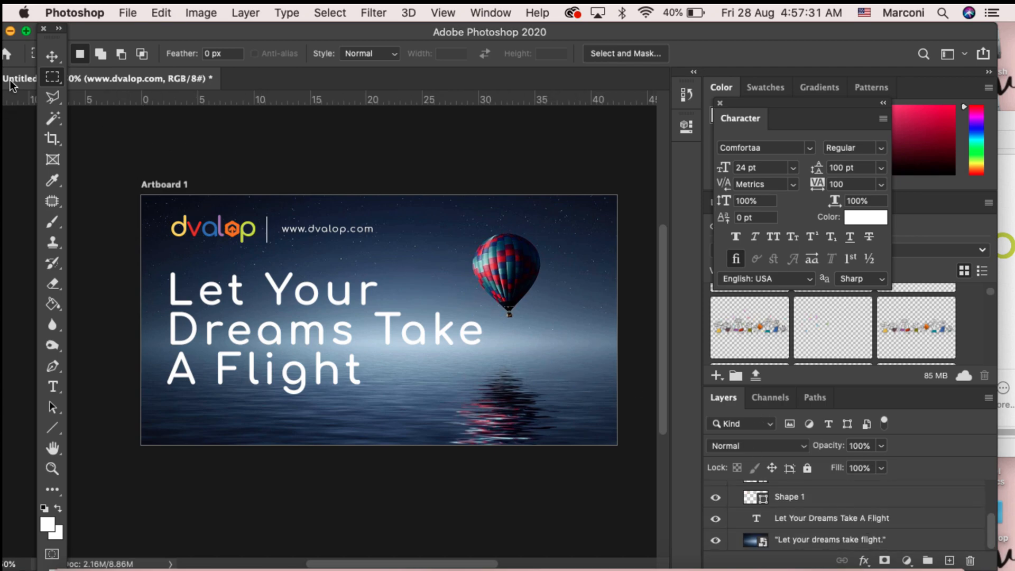
pyautogui.click(52, 56)
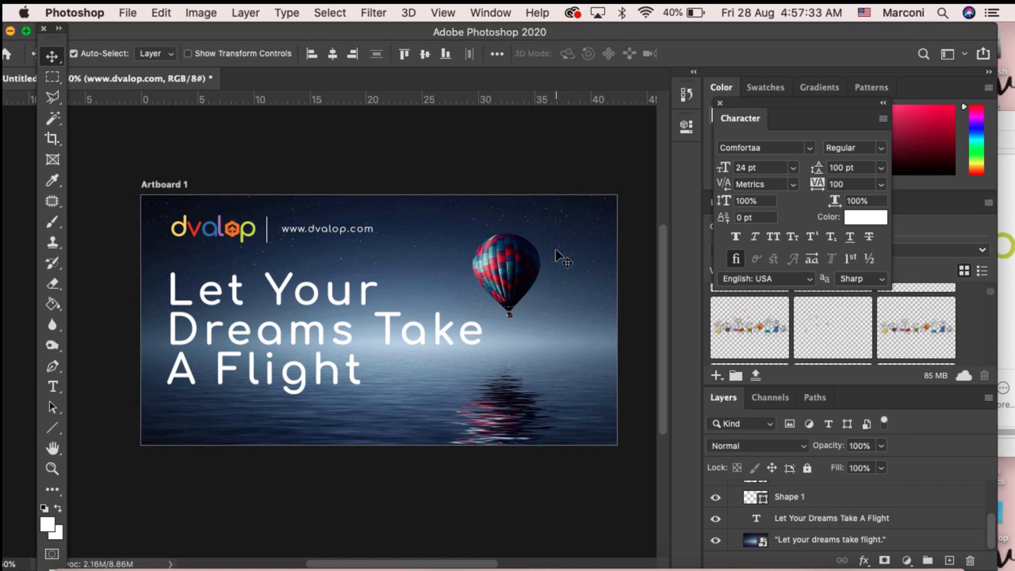
pyautogui.moveTo(562, 258)
pyautogui.mouseDown()
pyautogui.moveTo(553, 274)
pyautogui.moveTo(547, 252)
pyautogui.moveTo(579, 264)
pyautogui.moveTo(577, 244)
pyautogui.moveTo(563, 244)
pyautogui.mouseUp()
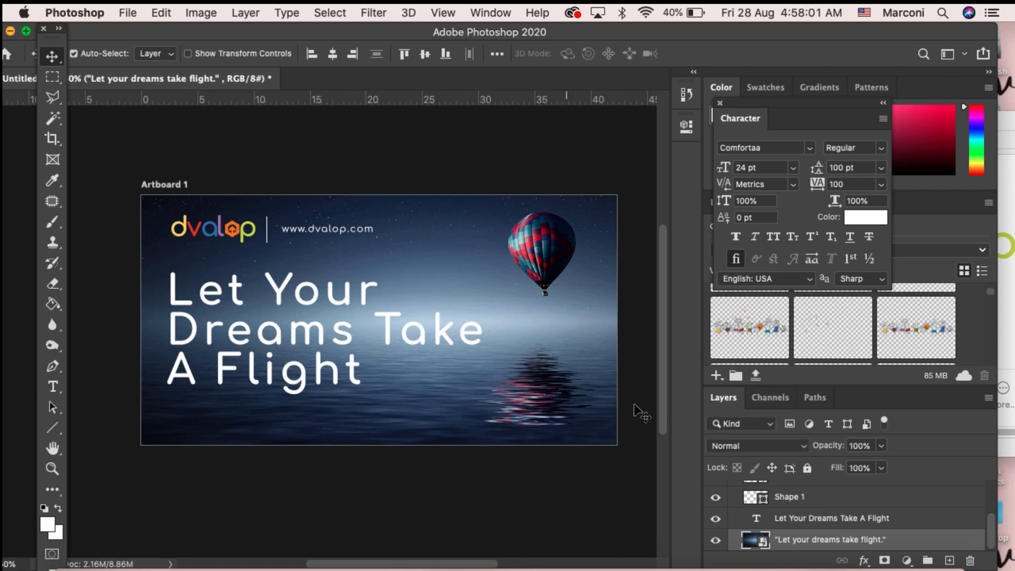
pyautogui.moveTo(444, 264); pyautogui.dragTo(443, 257)
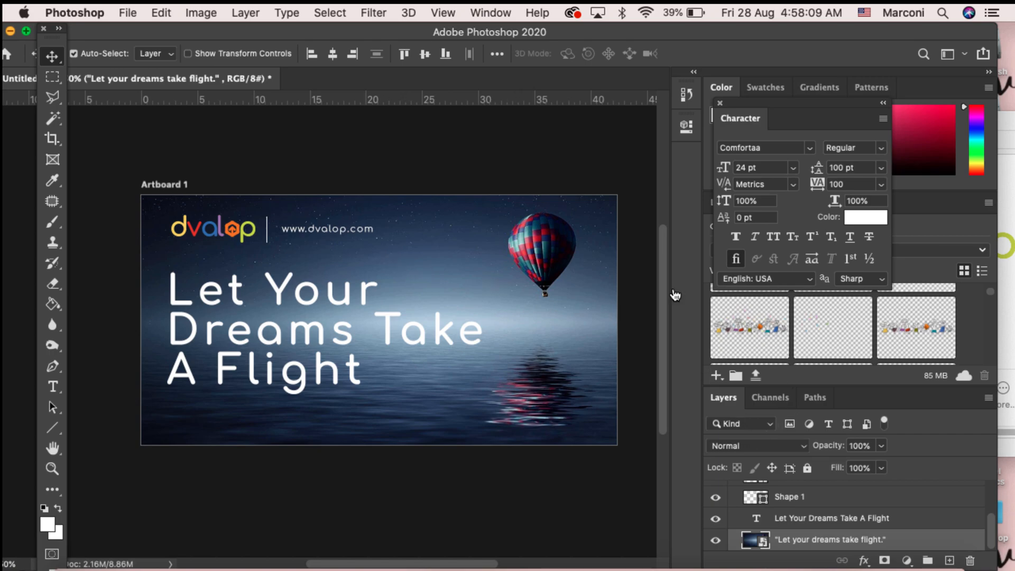
# Step: Rasterize the balloon background layer and reposition it slightly upward
pyautogui.rightClick(787, 544)
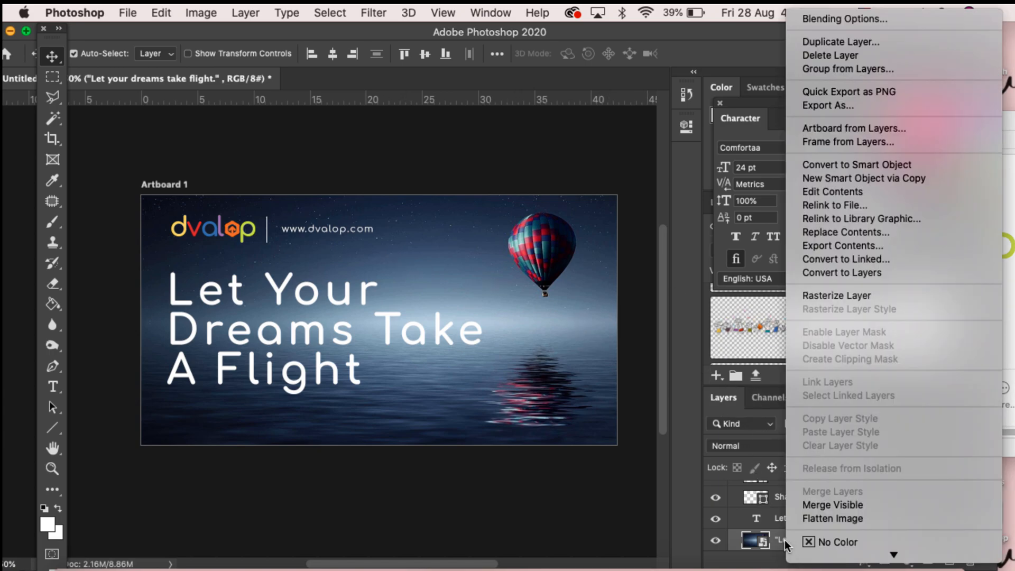
pyautogui.click(864, 297)
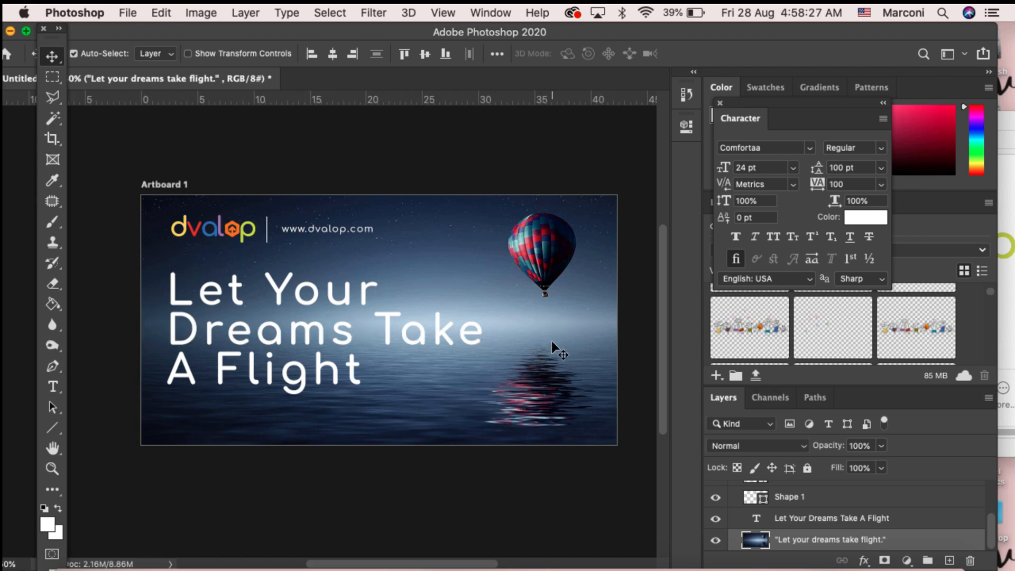
pyautogui.moveTo(553, 344); pyautogui.dragTo(553, 347)
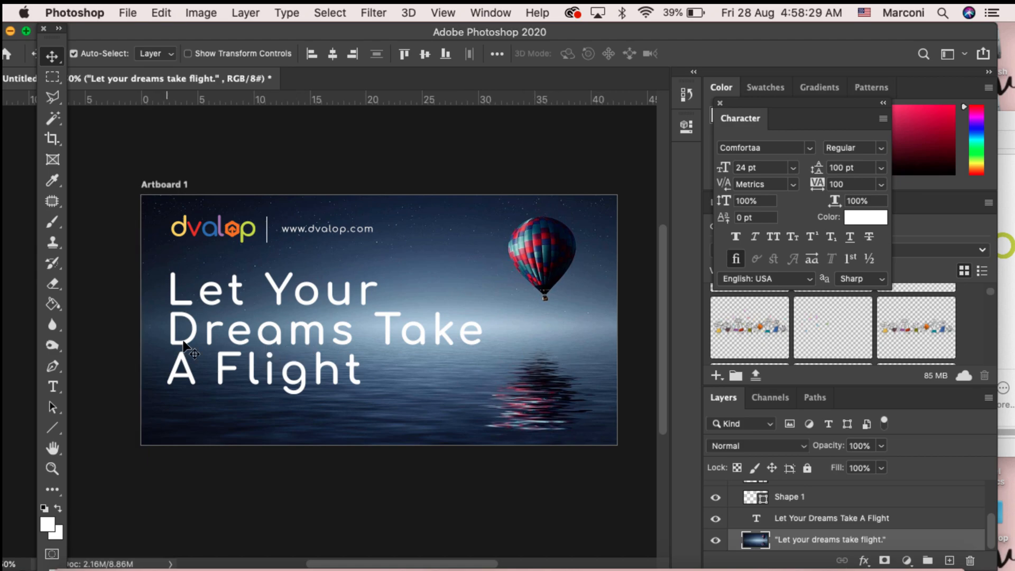
pyautogui.moveTo(398, 275); pyautogui.dragTo(395, 267)
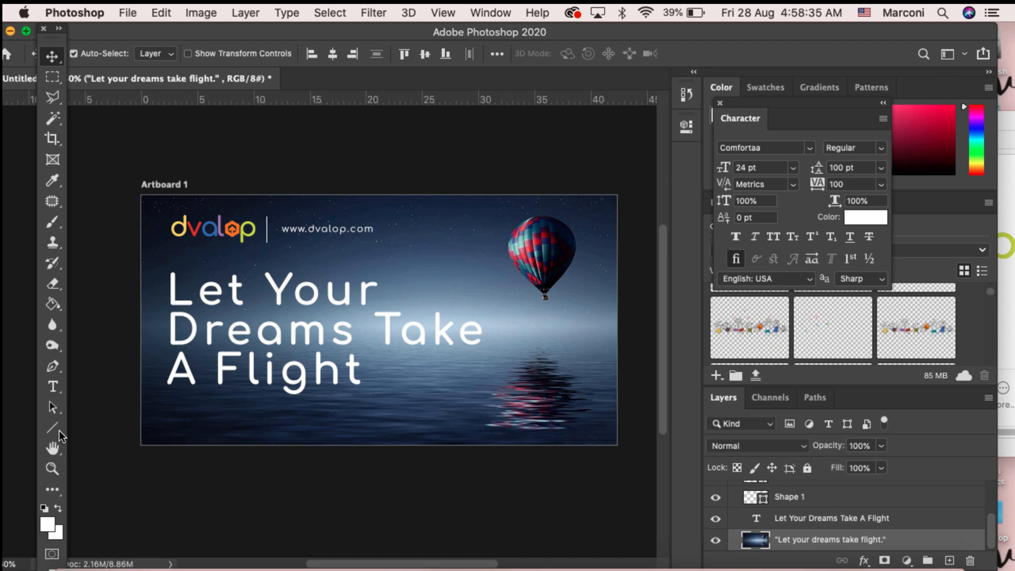
# Step: Try darkening the background with a Burn tool stroke across the image, then undo it
pyautogui.click(55, 349)
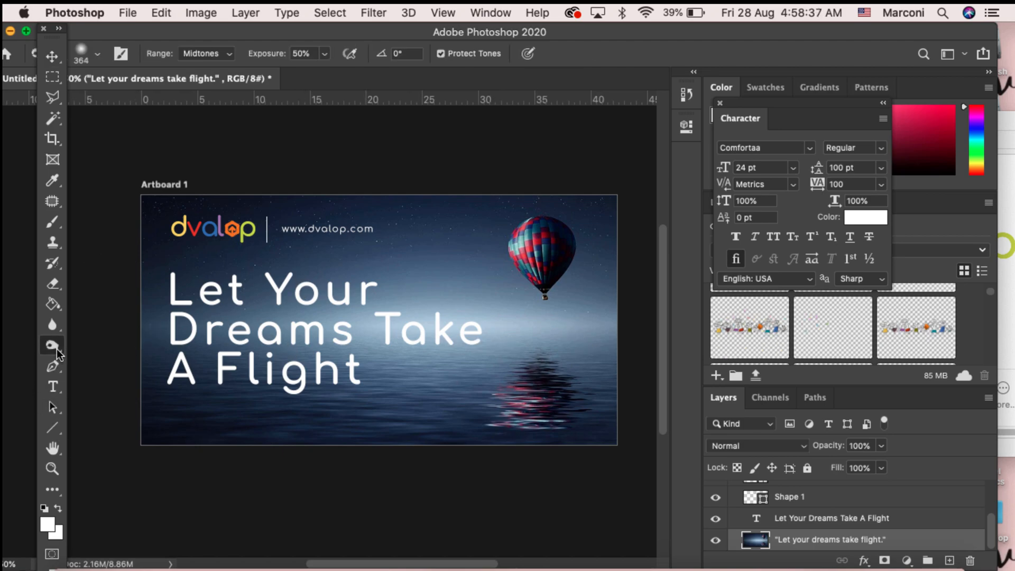
pyautogui.click(53, 349)
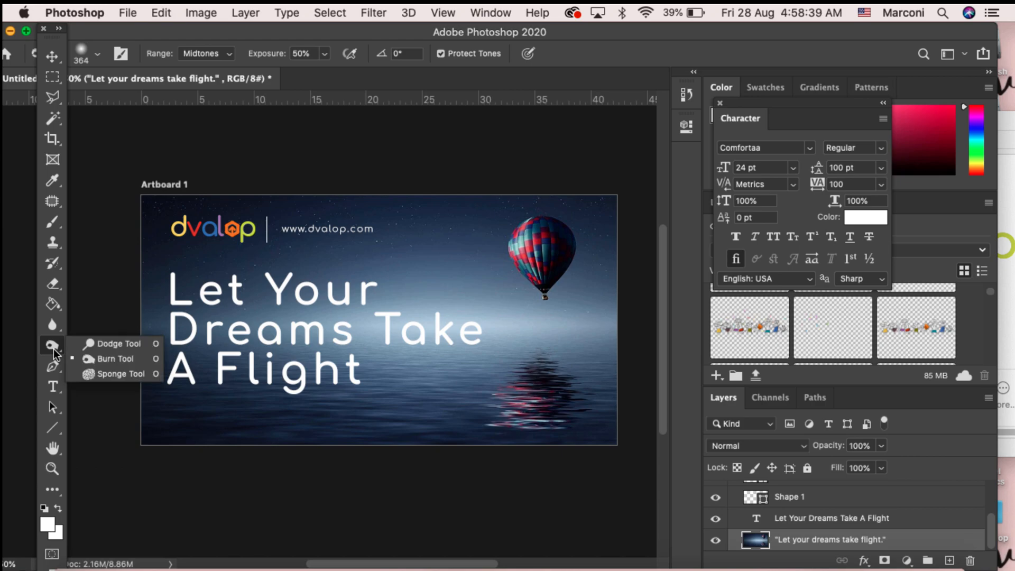
pyautogui.click(111, 358)
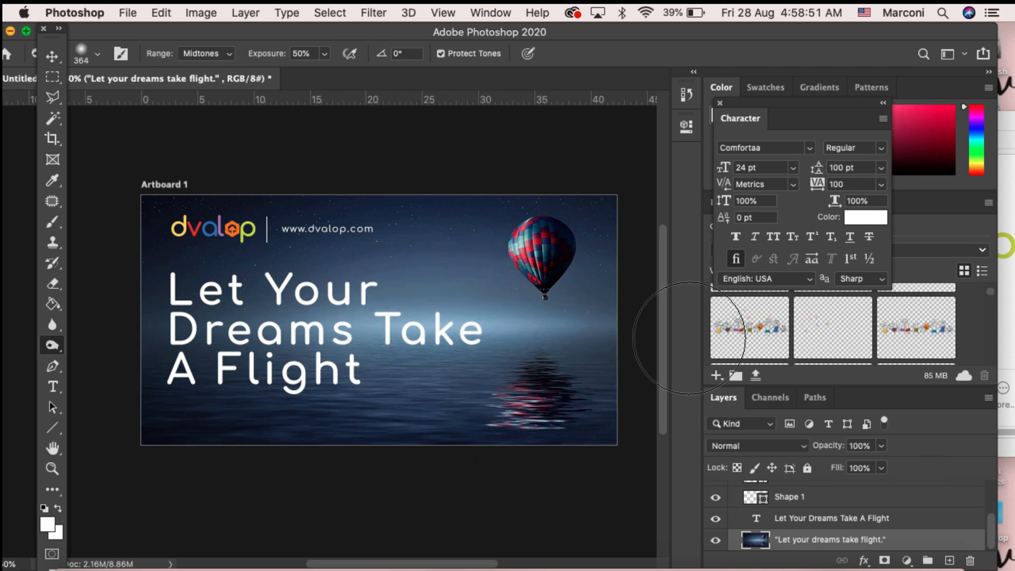
pyautogui.moveTo(661, 318); pyautogui.dragTo(114, 317)
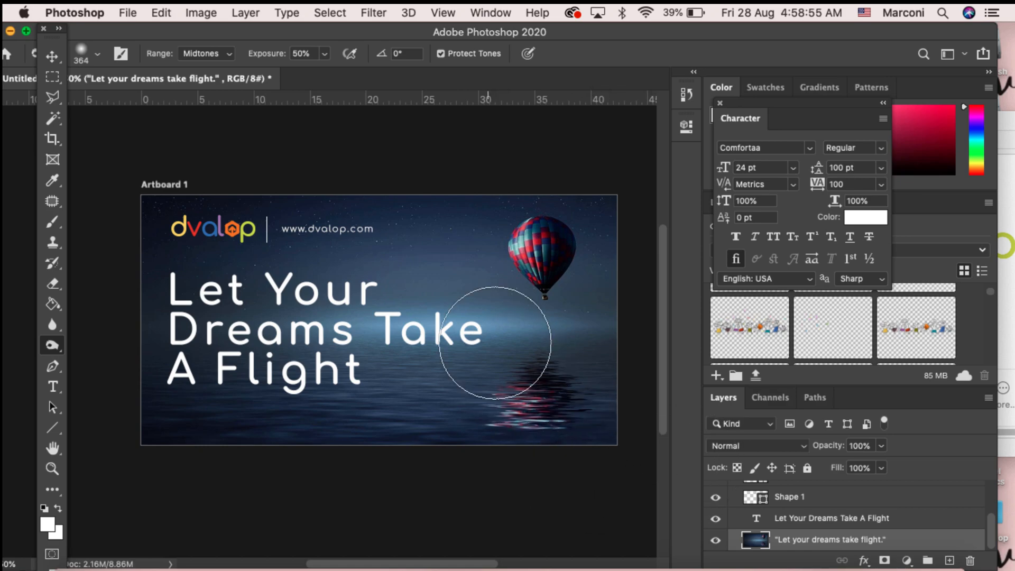
pyautogui.press('super+z')
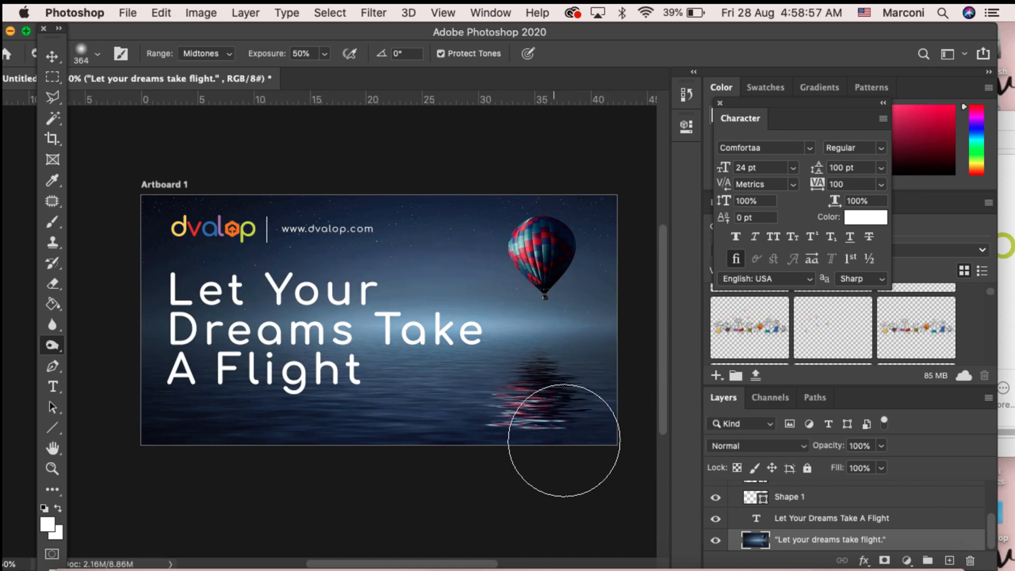
pyautogui.press('super+z')
pyautogui.press('super+z')
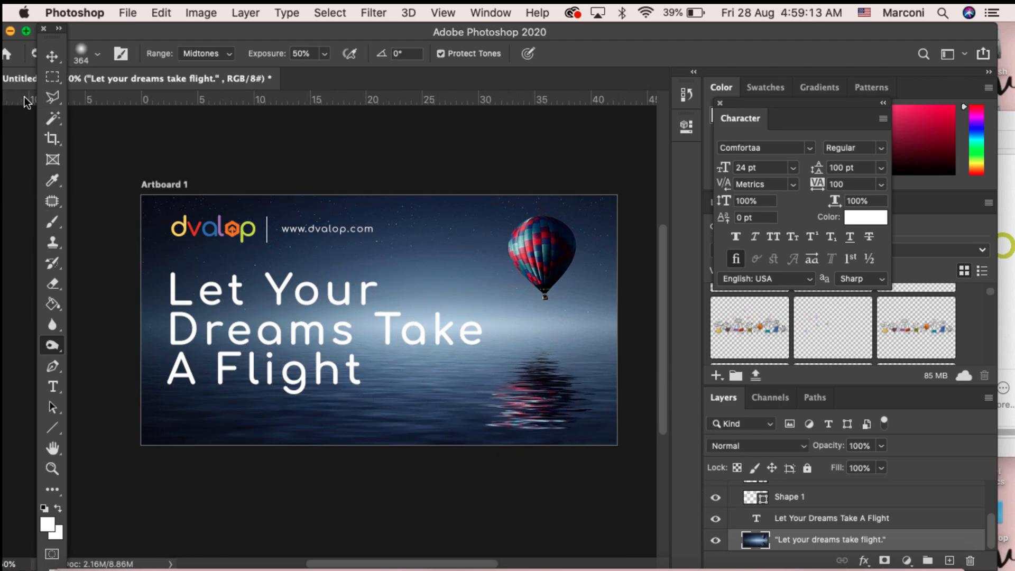
# Step: Select all the title text and open the Blending Options of the title layer's Layer Style
pyautogui.click(59, 82)
pyautogui.press('t')
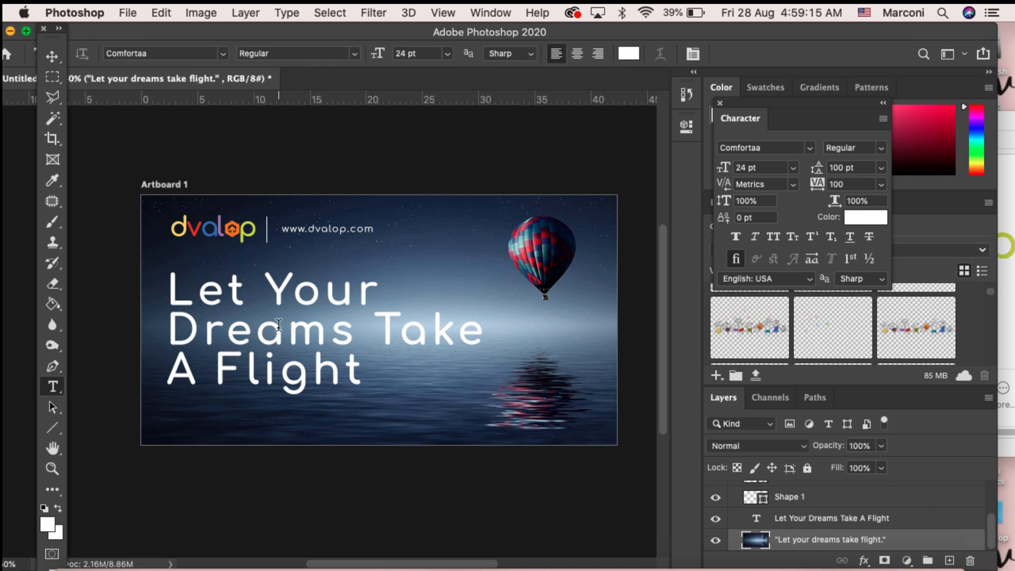
pyautogui.click(278, 325)
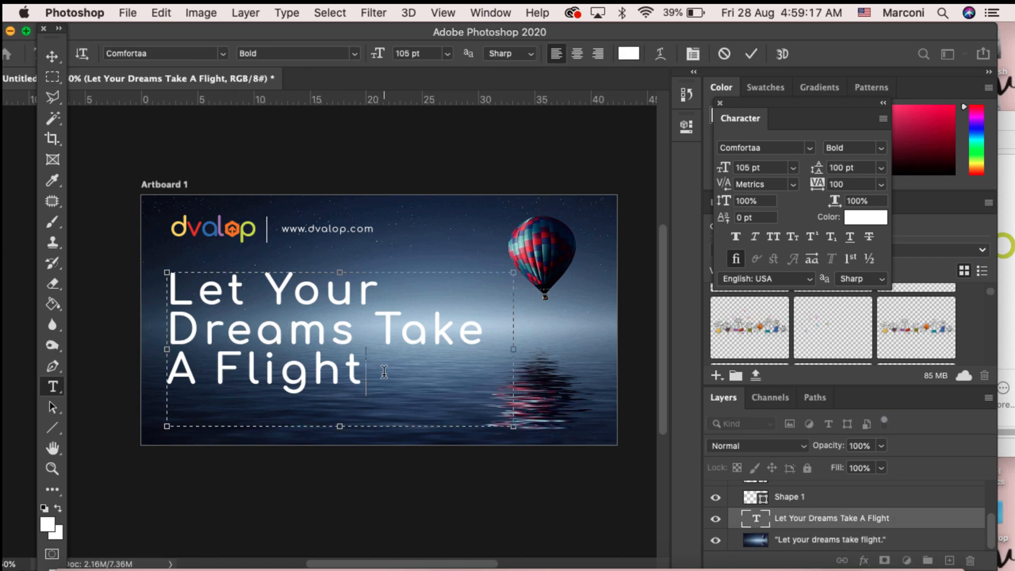
pyautogui.press('super+a')
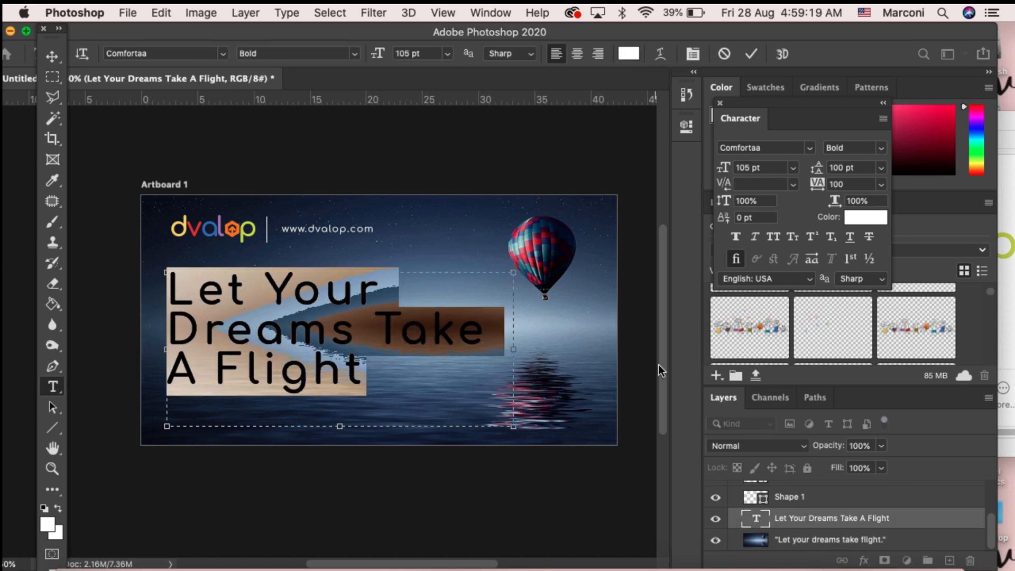
pyautogui.rightClick(851, 521)
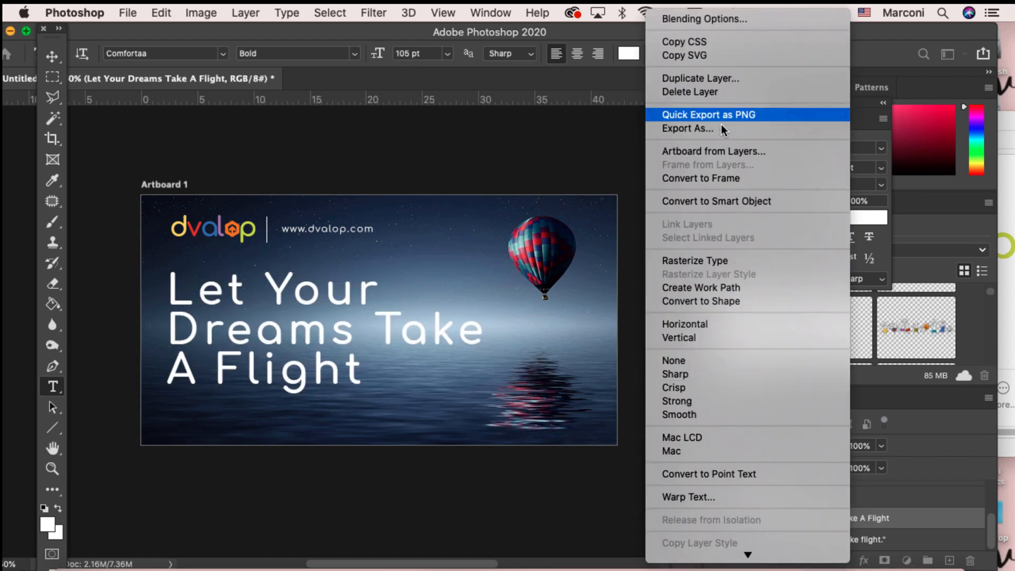
pyautogui.click(709, 23)
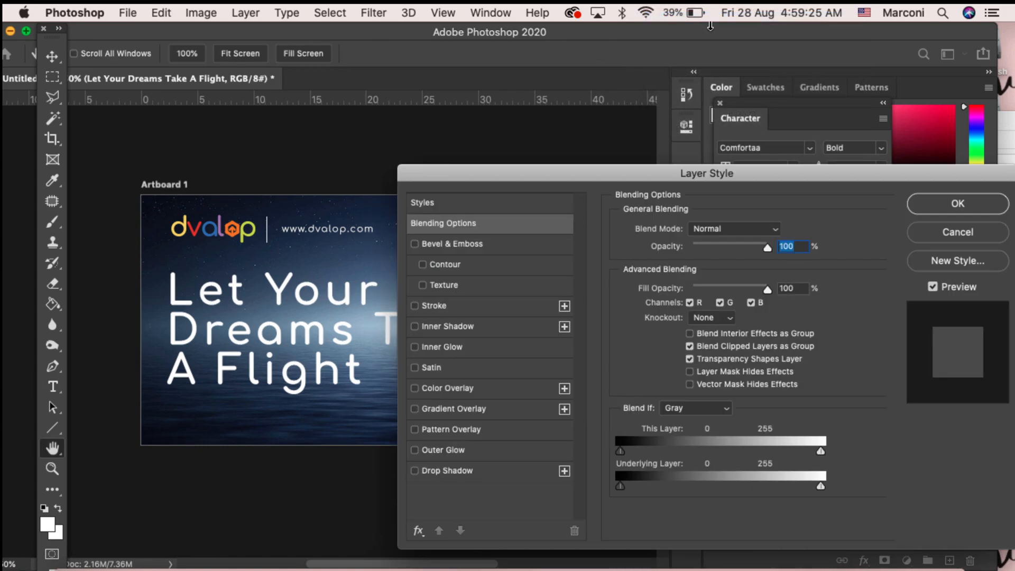
pyautogui.moveTo(587, 172); pyautogui.dragTo(730, 102)
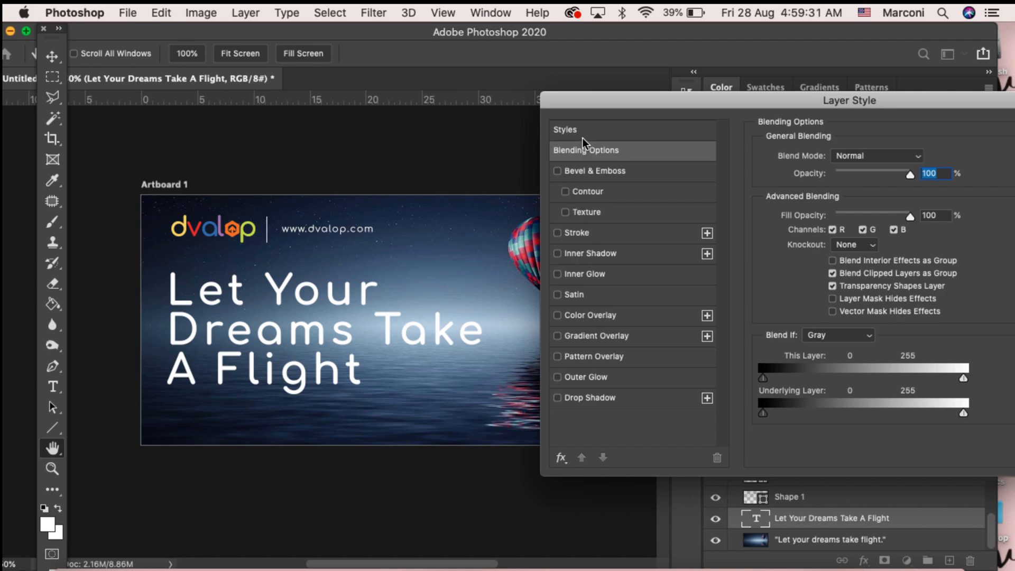
# Step: Apply a Drop Shadow layer effect to the title text and confirm the Layer Style dialog
pyautogui.click(557, 378)
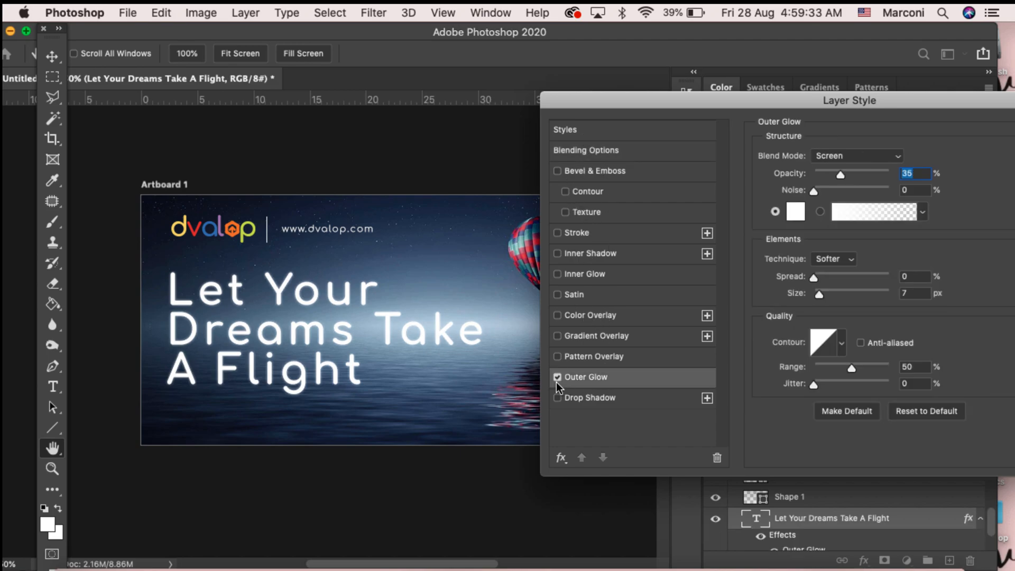
pyautogui.click(557, 381)
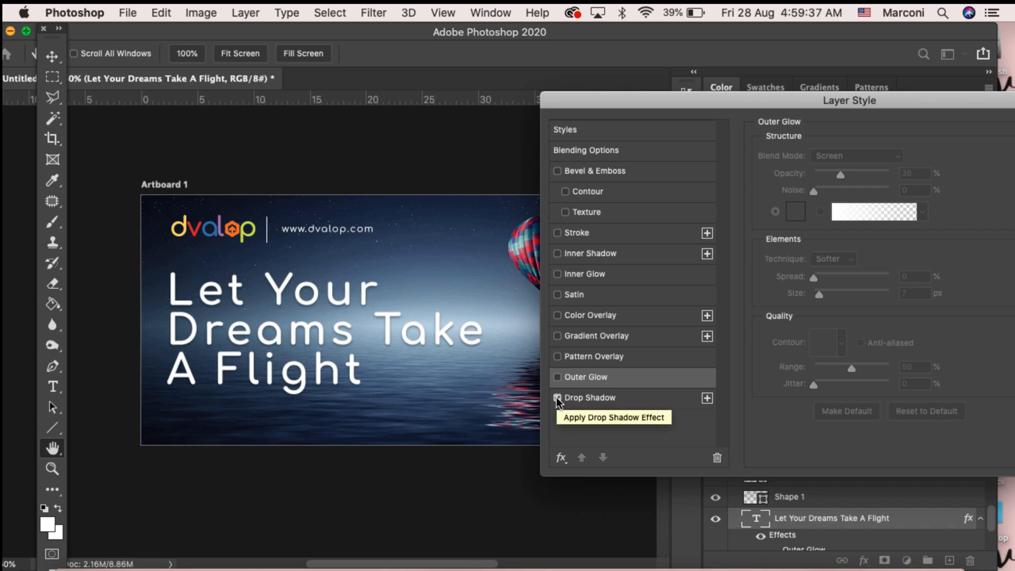
pyautogui.click(557, 399)
pyautogui.moveTo(598, 108); pyautogui.dragTo(506, 99)
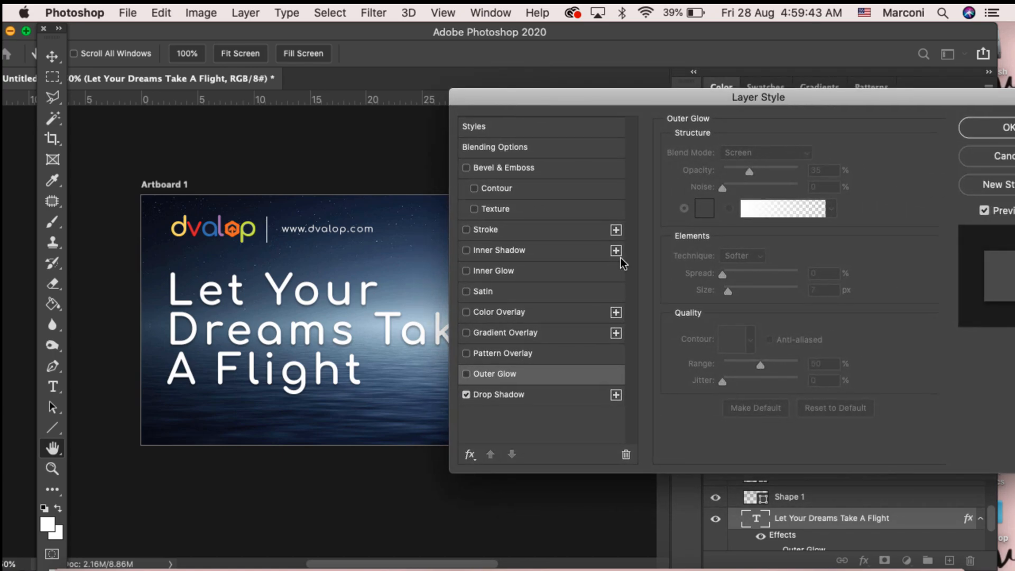
pyautogui.click(536, 396)
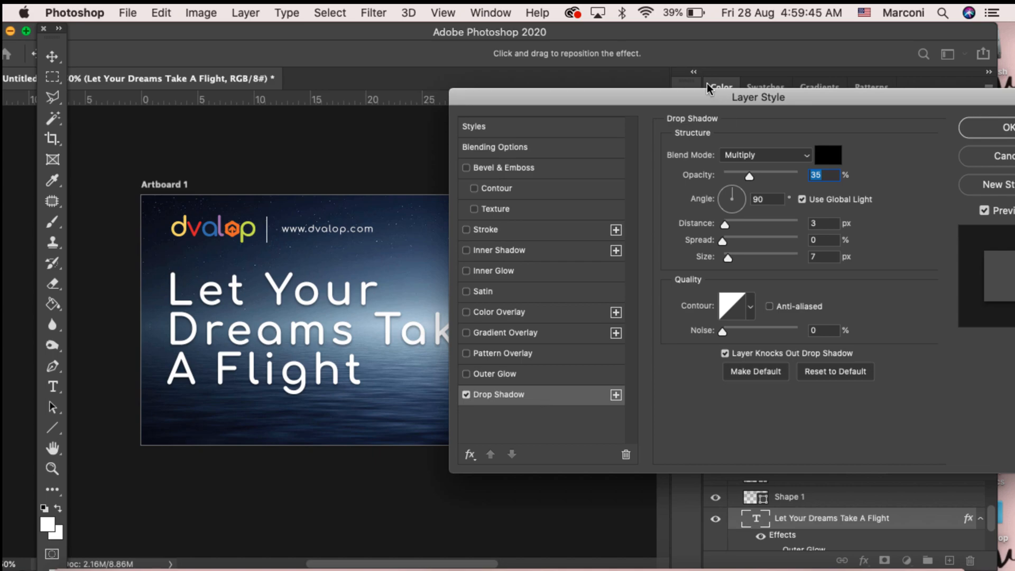
pyautogui.moveTo(650, 97); pyautogui.dragTo(611, 95)
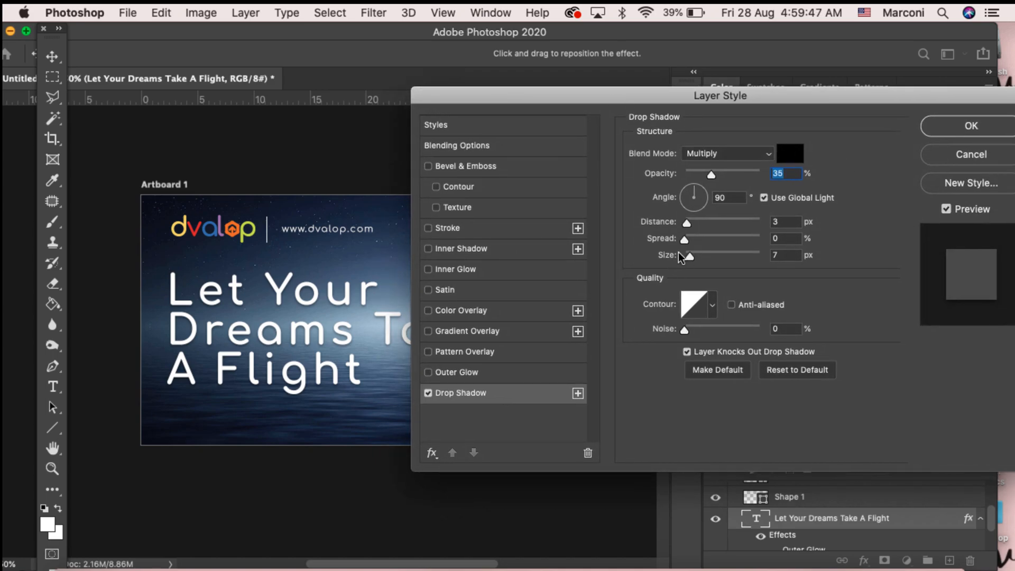
pyautogui.click(944, 127)
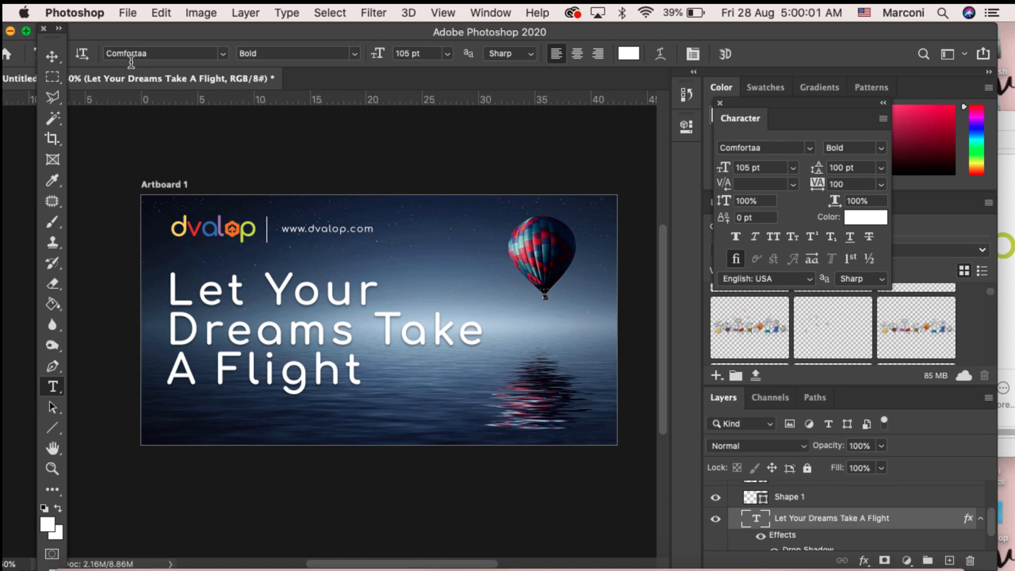
# Step: Save the document on the computer as Dreams.psd in the Digital Assets folder with maximized compatibility
pyautogui.click(127, 14)
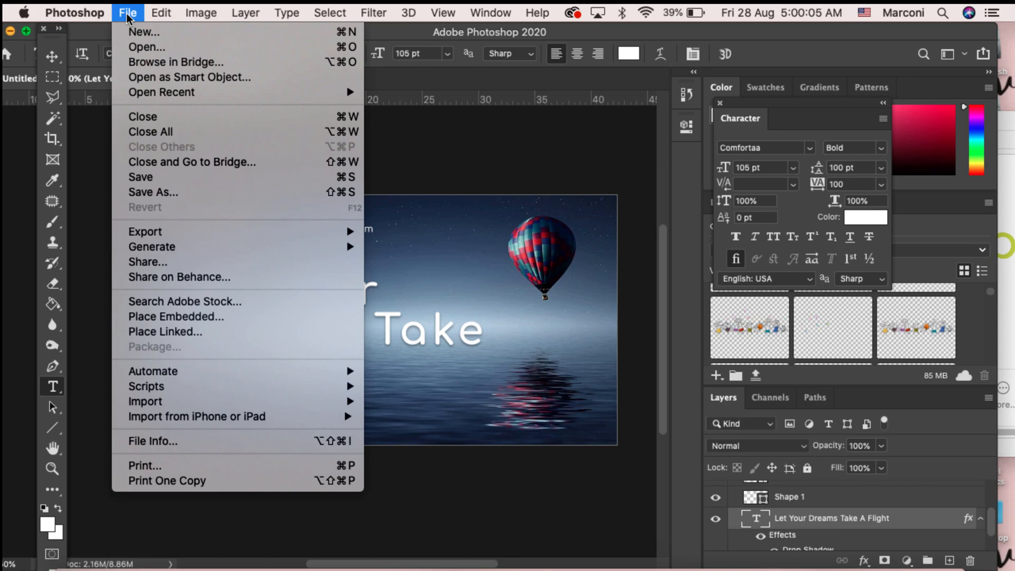
pyautogui.click(157, 192)
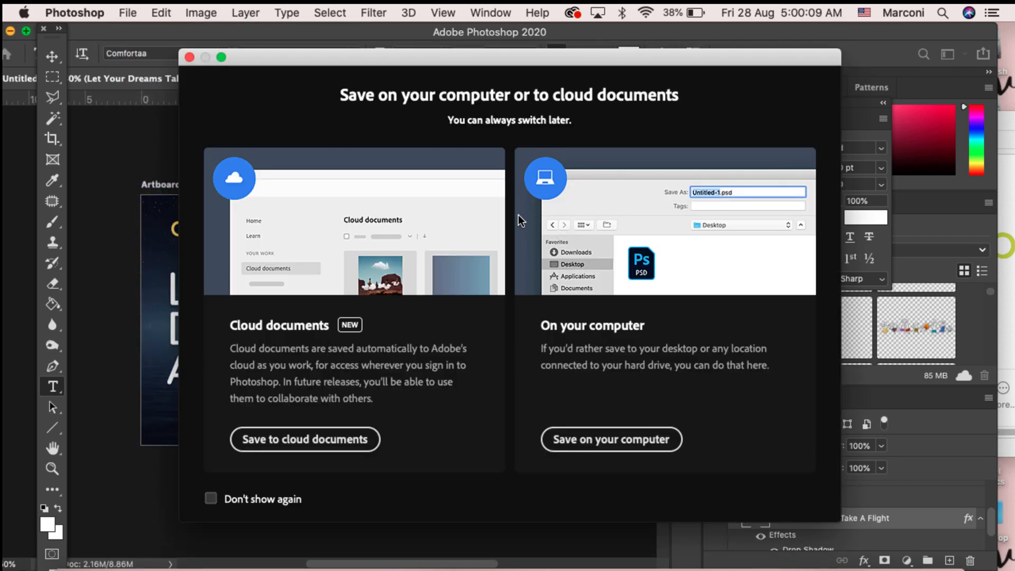
pyautogui.click(578, 439)
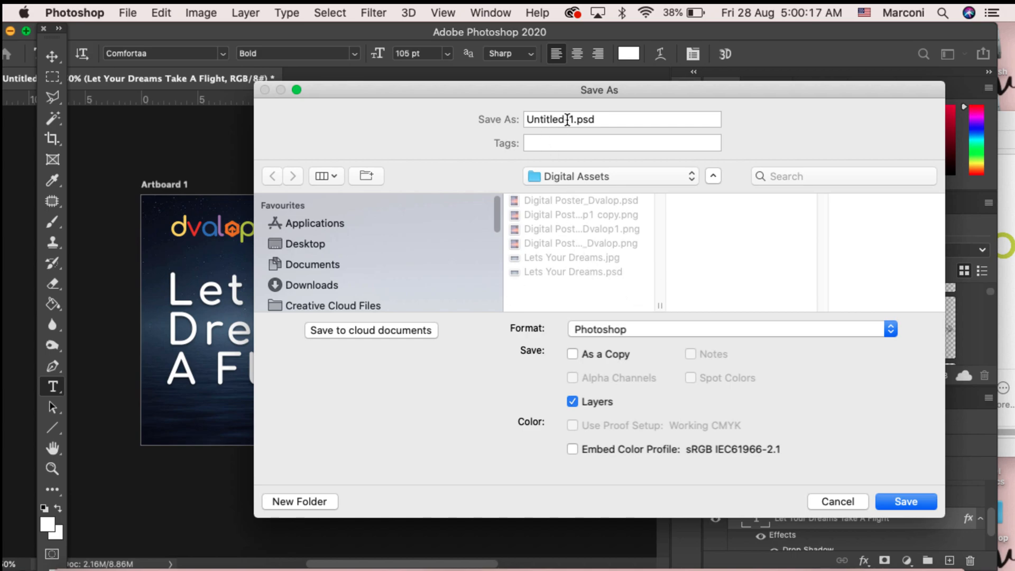
pyautogui.moveTo(573, 120); pyautogui.dragTo(523, 122)
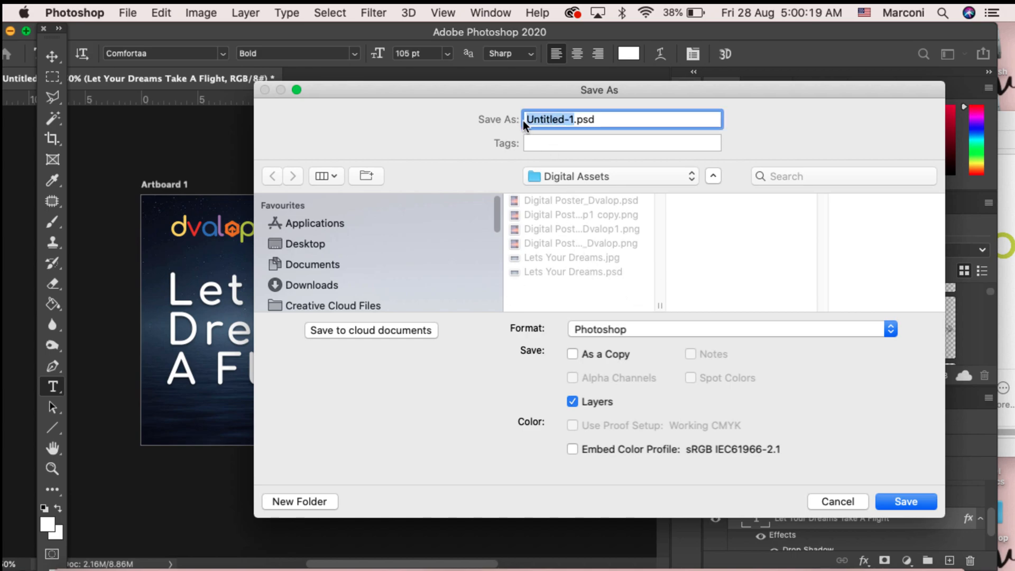
pyautogui.write('Dreams')
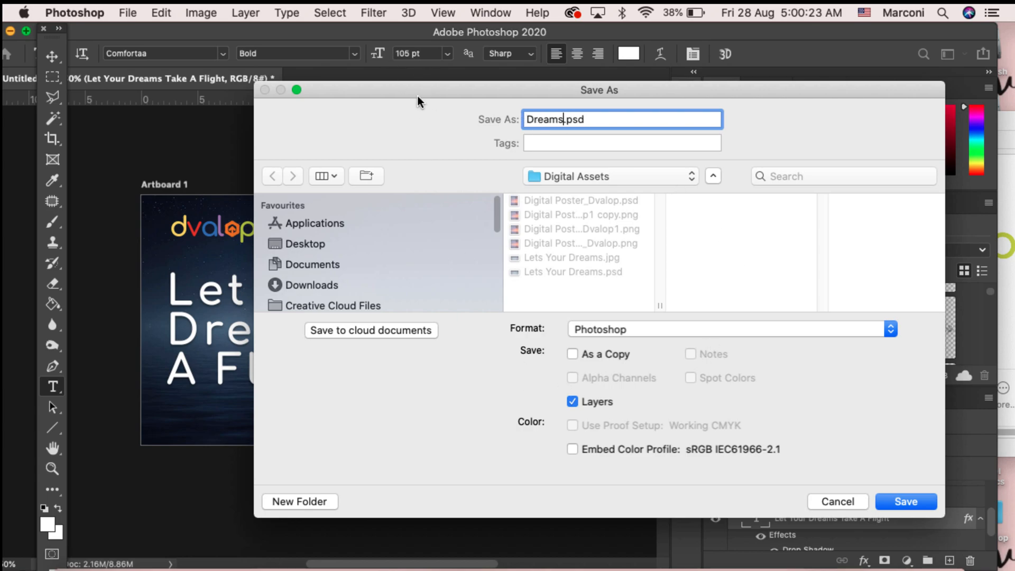
pyautogui.moveTo(418, 96); pyautogui.dragTo(415, 95)
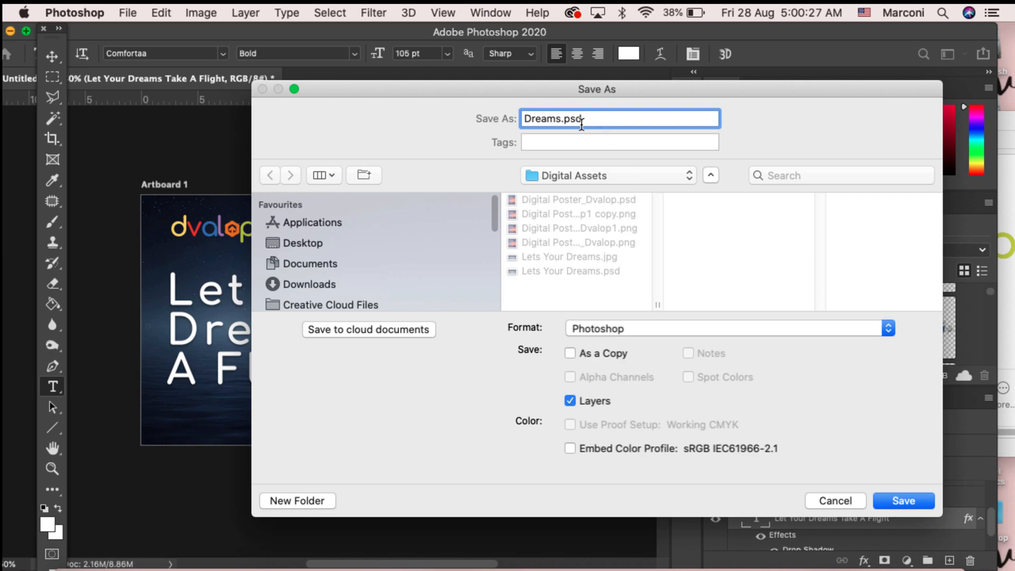
pyautogui.moveTo(565, 122); pyautogui.dragTo(610, 122)
pyautogui.click(905, 501)
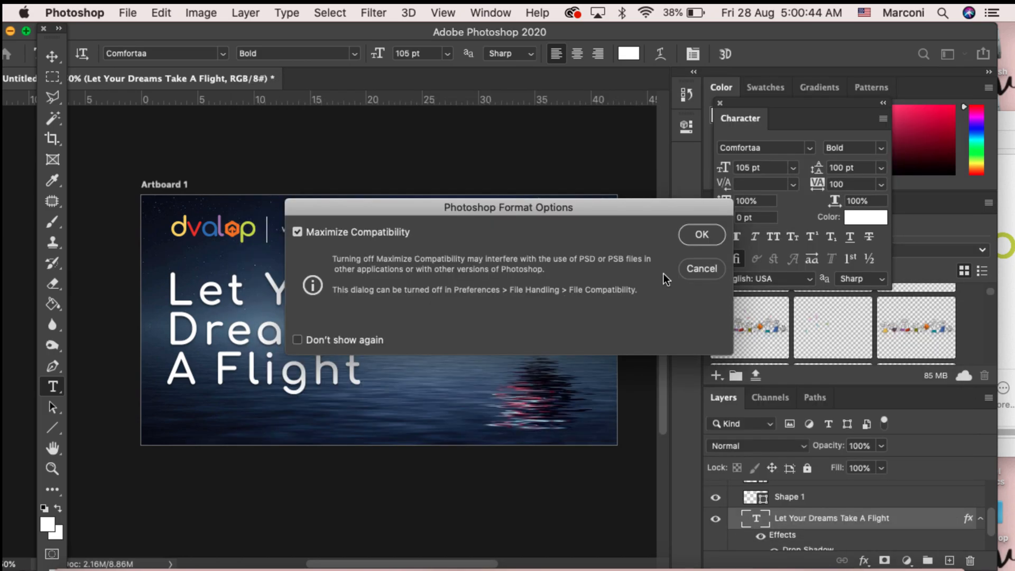
pyautogui.click(697, 241)
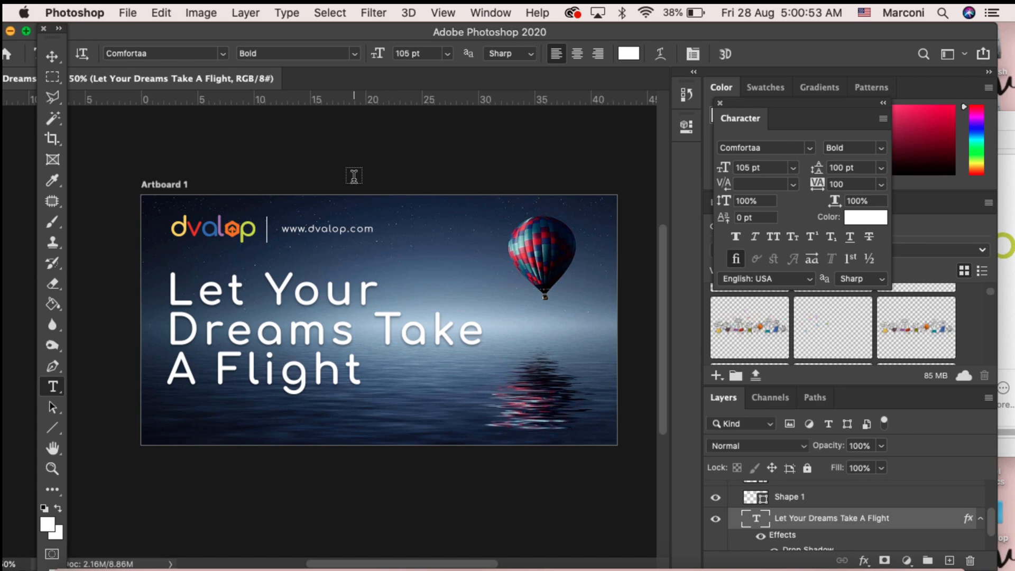
# Step: Save a copy of the design in JPEG format as Dreams.jpg with Maximum quality 12
pyautogui.click(55, 60)
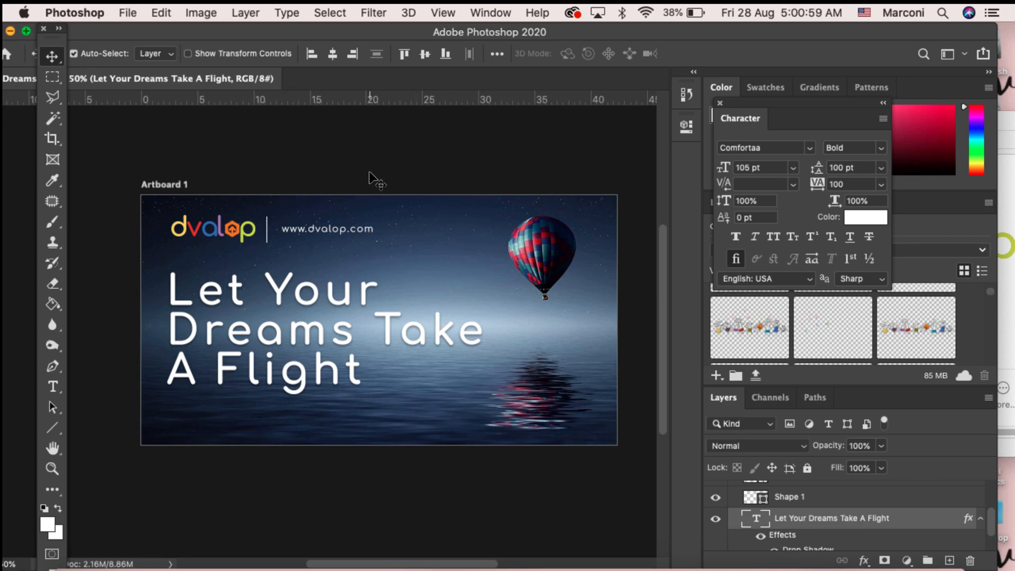
pyautogui.click(128, 8)
pyautogui.click(137, 192)
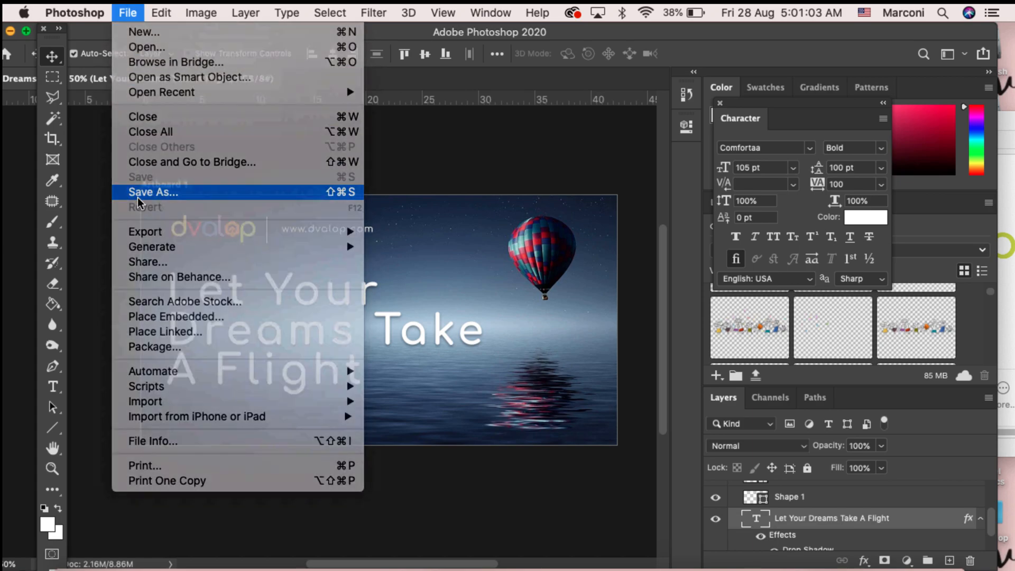
pyautogui.click(611, 445)
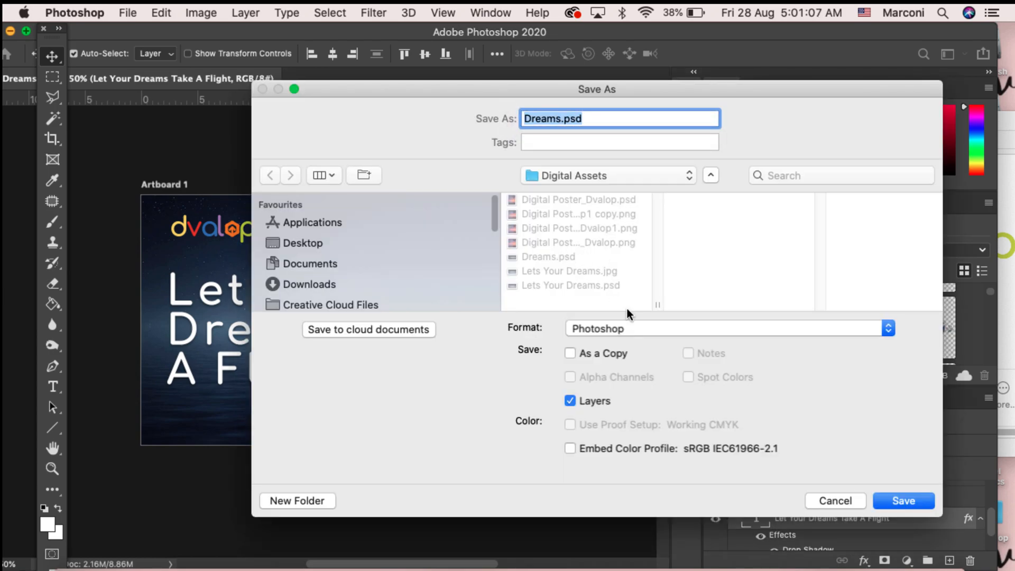
pyautogui.click(583, 329)
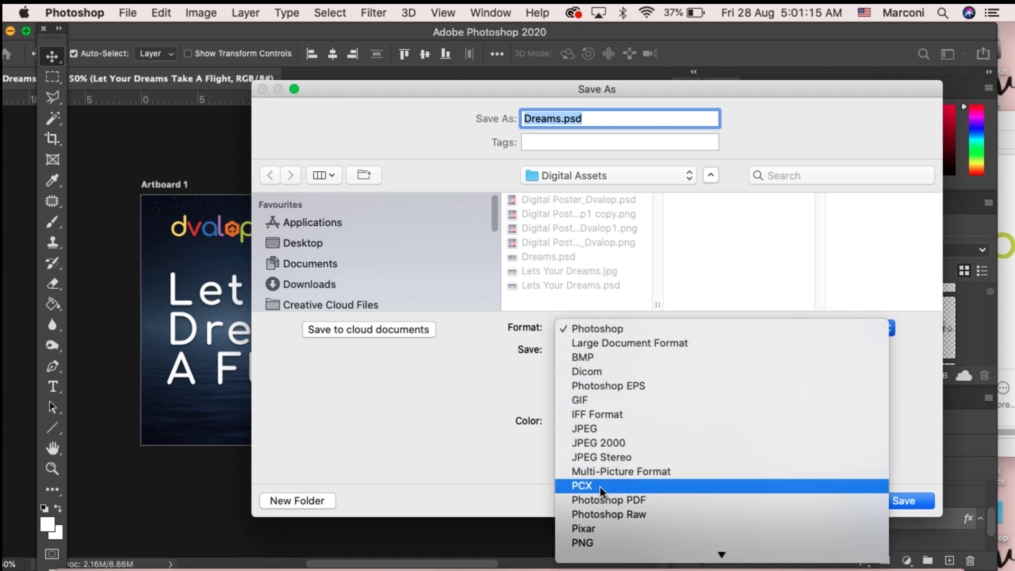
pyautogui.click(598, 430)
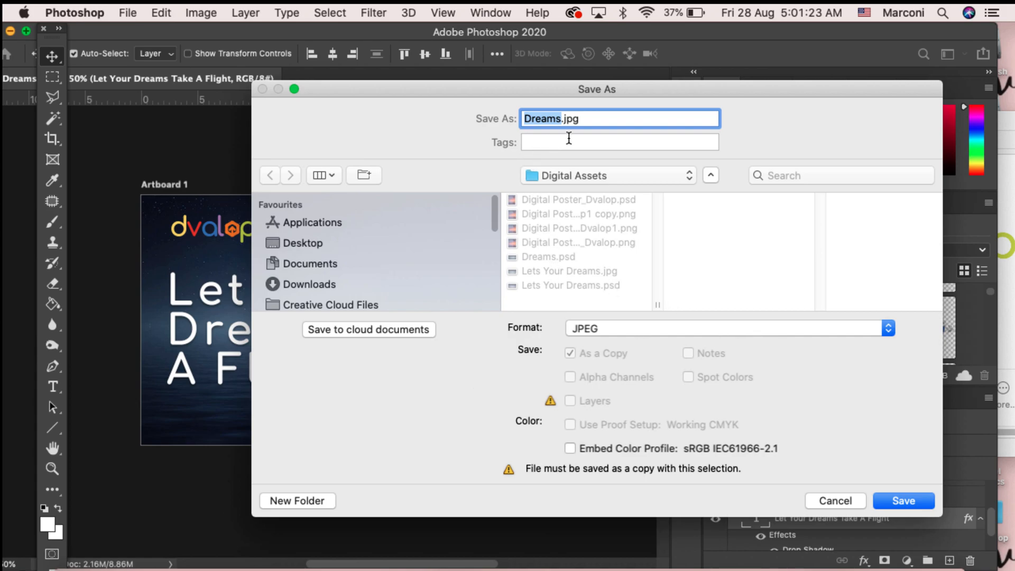
pyautogui.click(906, 500)
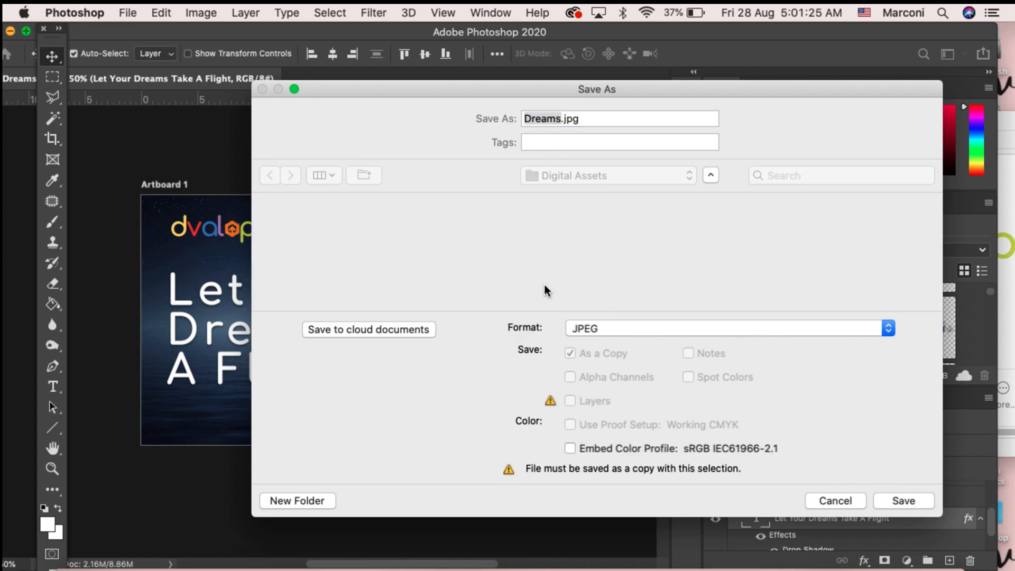
pyautogui.moveTo(546, 259); pyautogui.dragTo(594, 259)
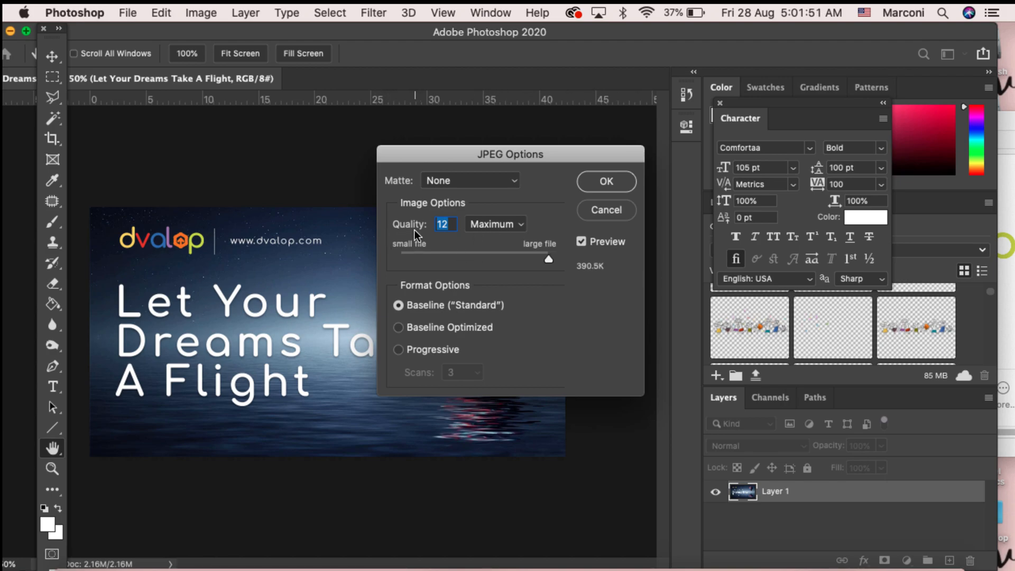
pyautogui.click(503, 228)
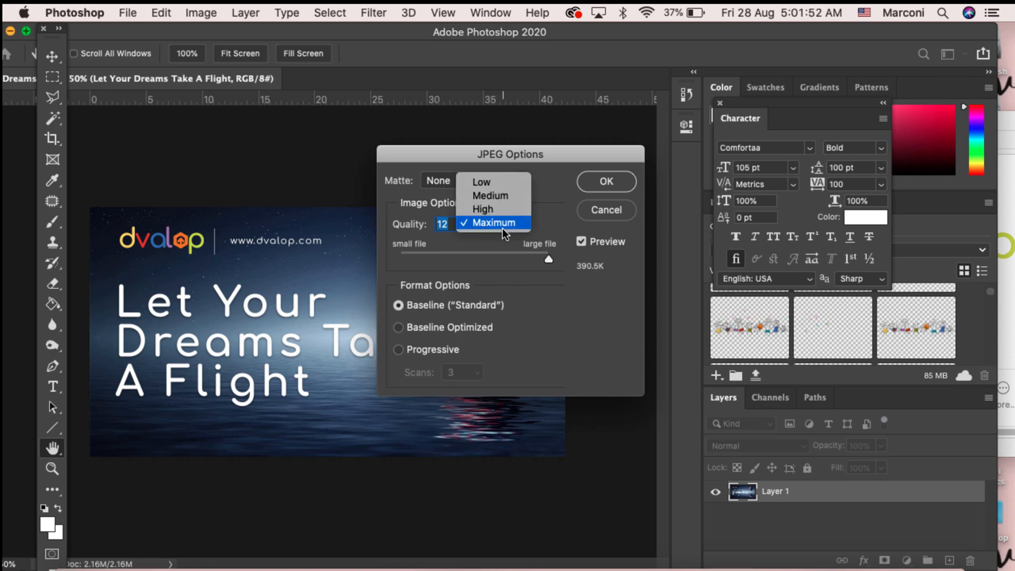
pyautogui.click(541, 217)
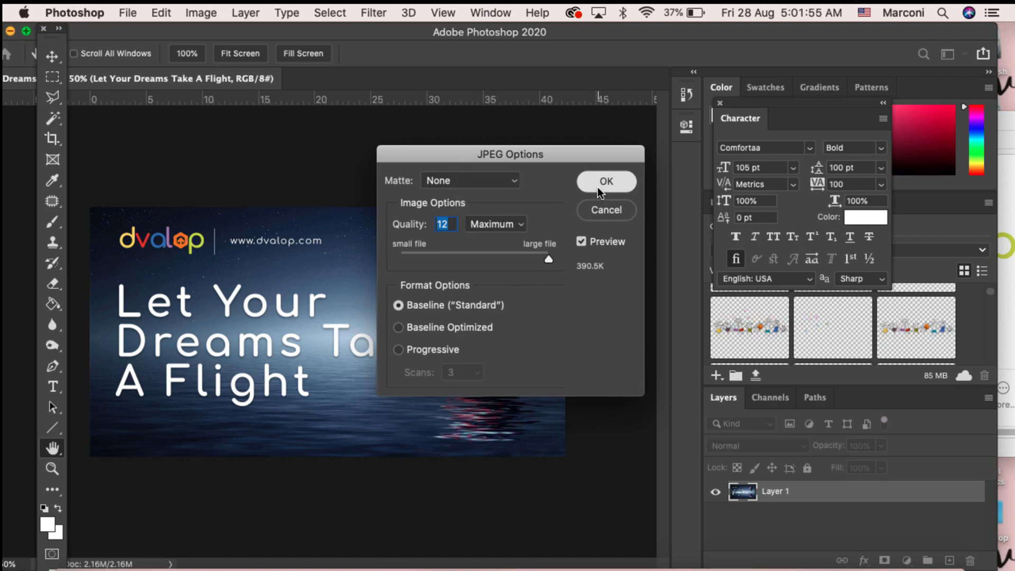
pyautogui.click(598, 186)
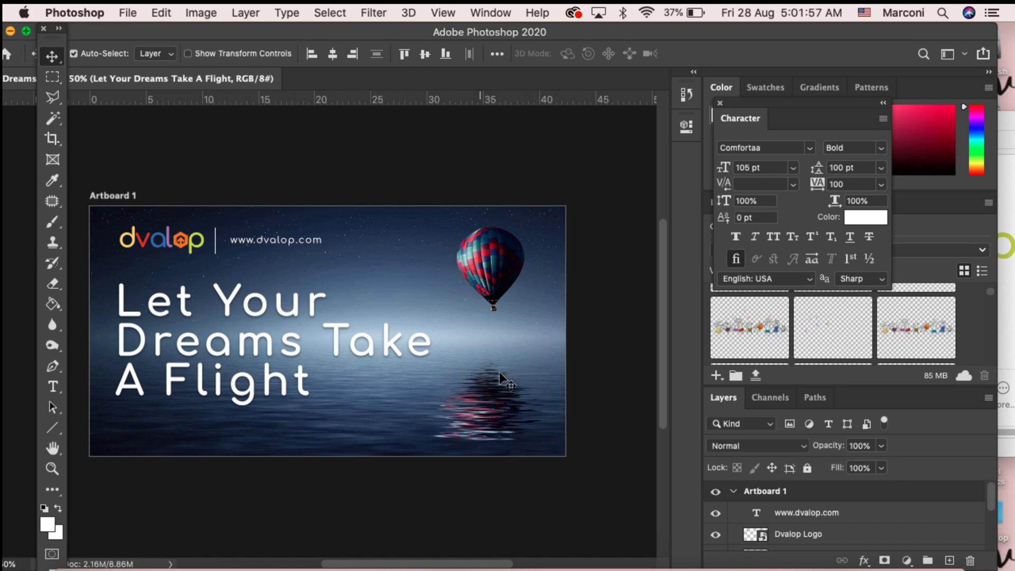